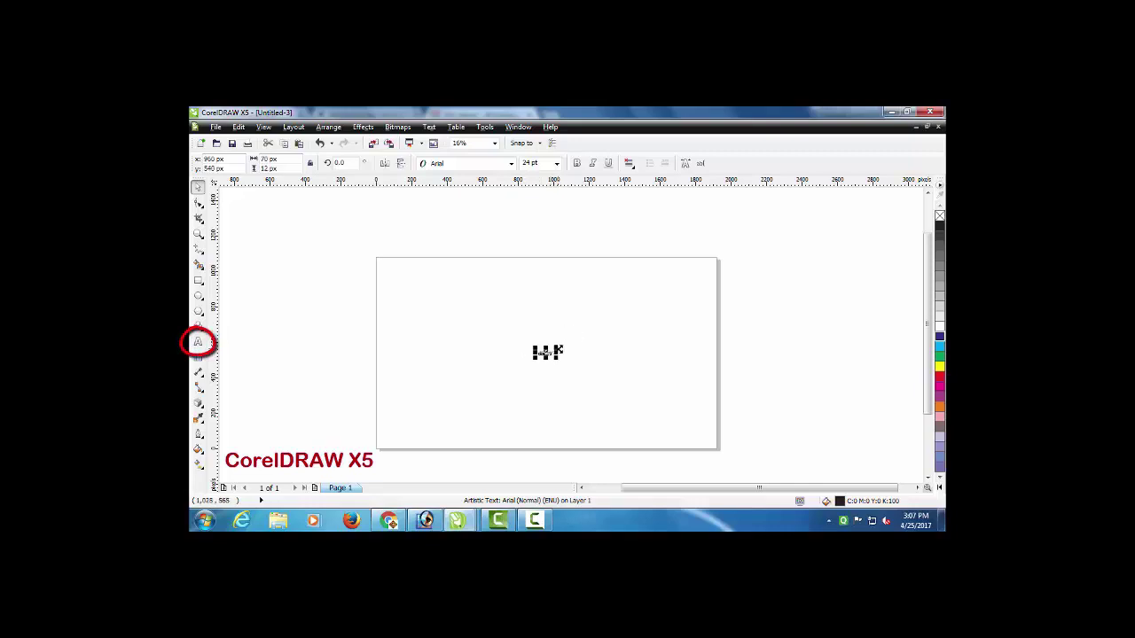
Step: Enlarge the artistic text to about 1,129 px wide across the page centre and set its font to Zorque
left_click_drag(559, 347, 652, 292)
left_click(511, 164)
left_click(447, 201)
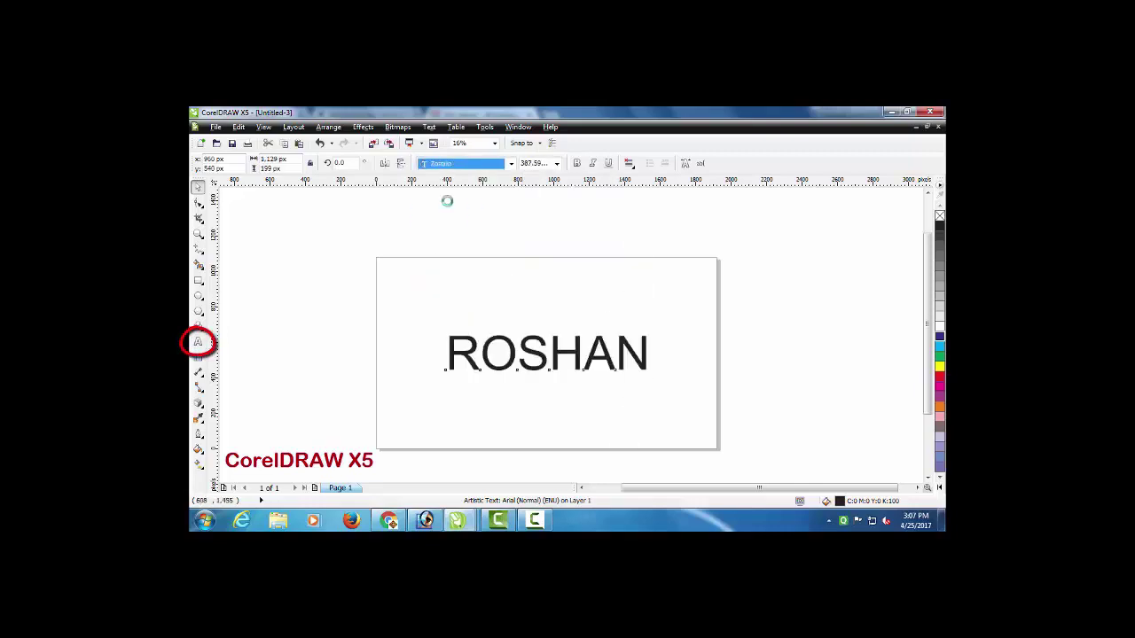
left_click(525, 301)
left_click(532, 355)
left_click(549, 365)
scroll(550, 366, "up", 1)
left_click(550, 365)
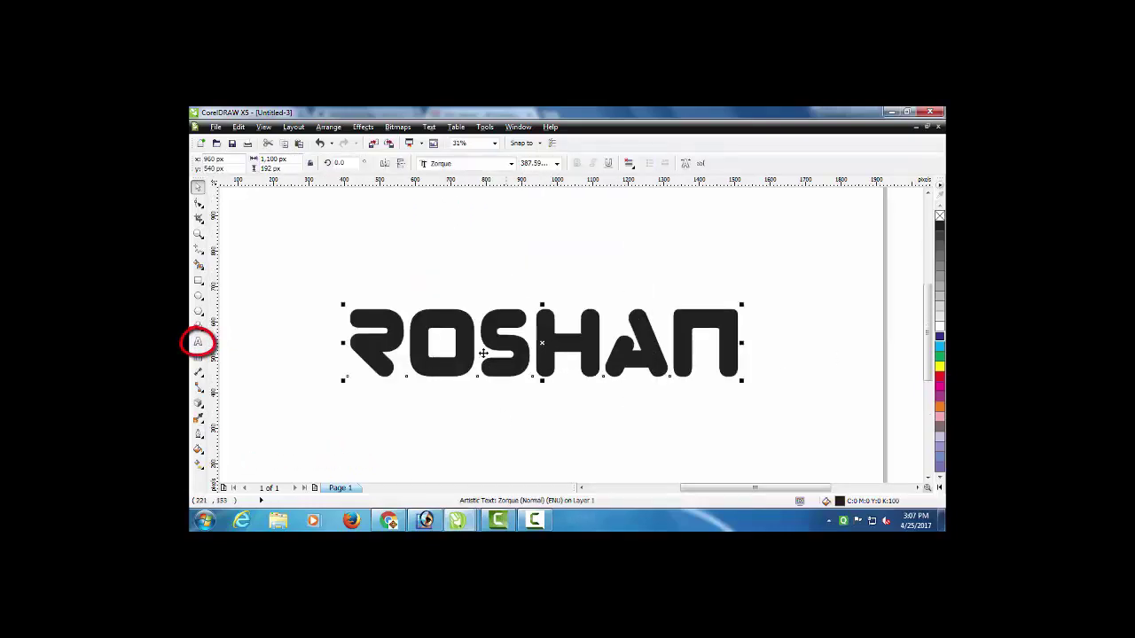
Step: Extrude the text with its vanishing point placed above the letters
left_click(198, 403)
left_click_drag(542, 344, 529, 238)
left_click_drag(539, 324, 539, 323)
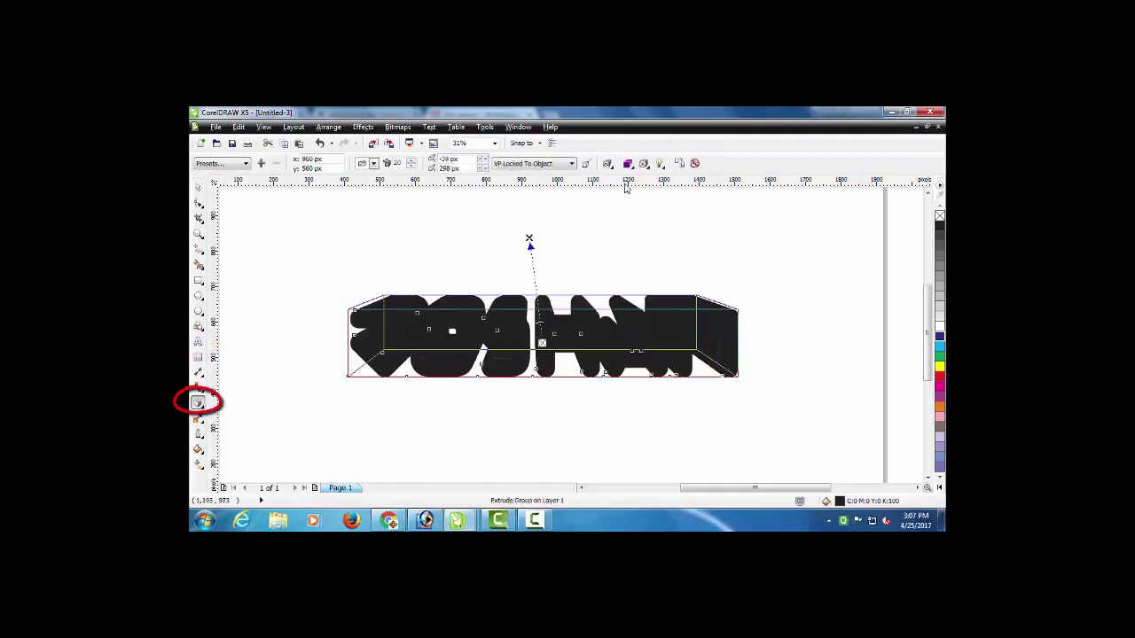
Step: Colour the extrusion with shading from yellow to red
left_click(627, 163)
left_click(668, 202)
left_click(684, 218)
left_click(678, 252)
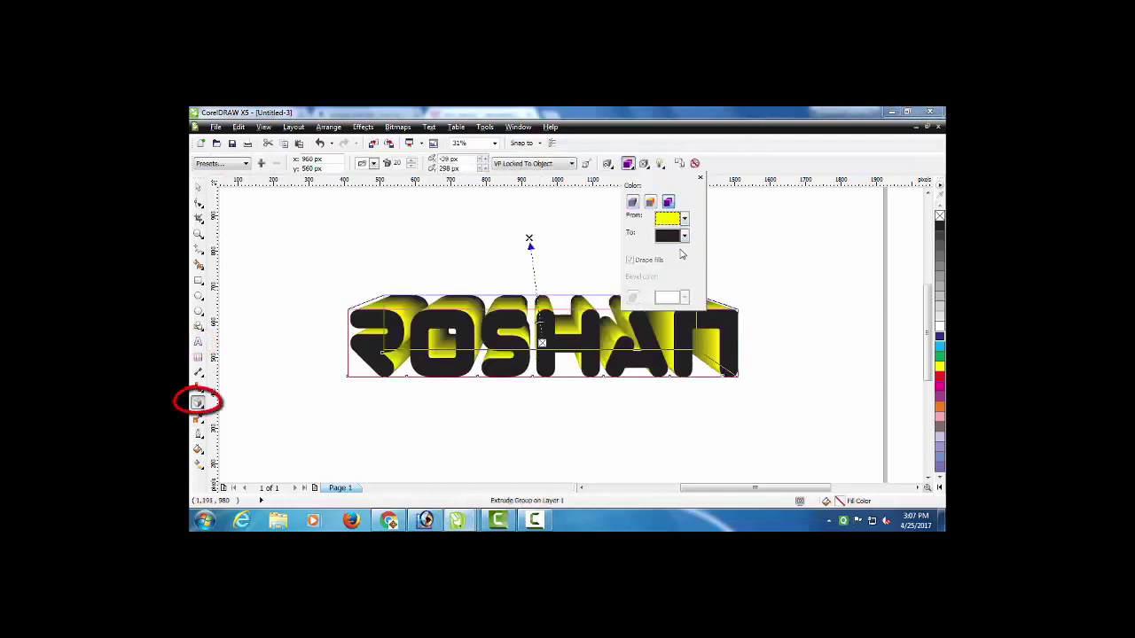
left_click(683, 235)
left_click(689, 269)
left_click(458, 248)
scroll(468, 284, "down", 1)
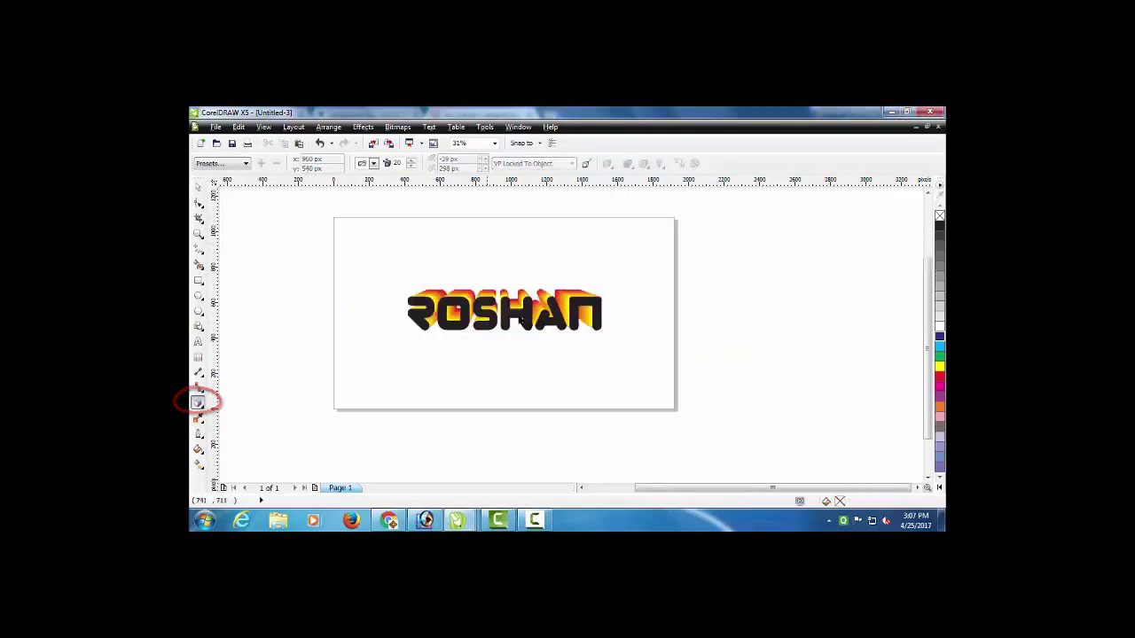
Step: Select the extruded text and scale it up slightly from its corner
left_click(197, 187)
left_click(525, 302)
scroll(525, 298, "up", 1)
scroll(266, 363, "down", 1)
scroll(435, 307, "up", 1)
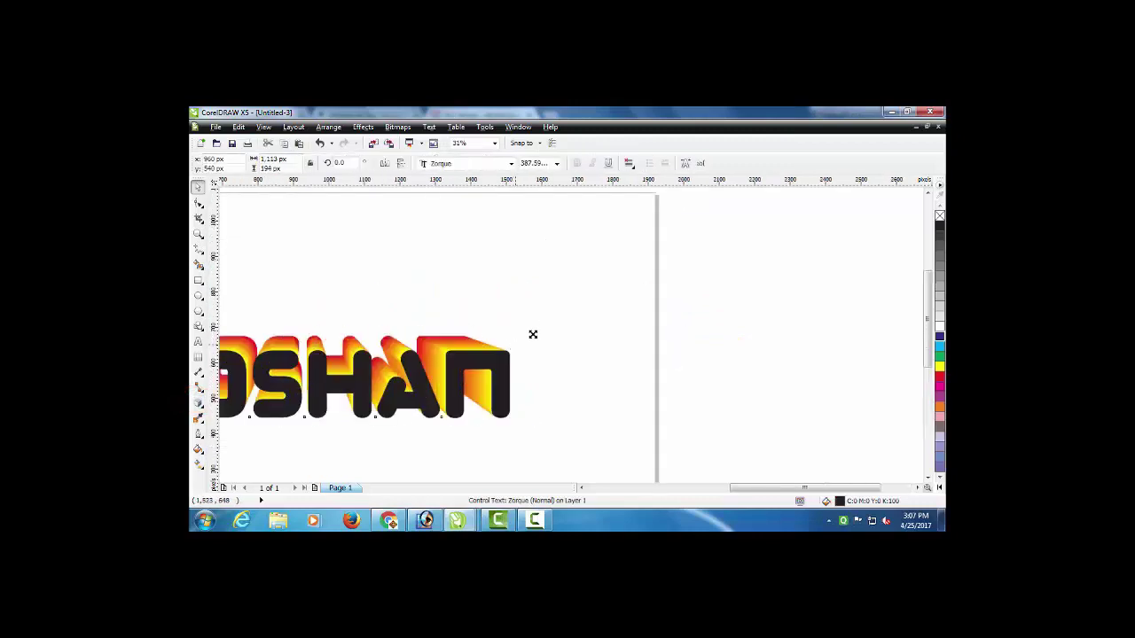
left_click_drag(533, 334, 544, 329)
scroll(486, 341, "down", 1)
left_click(534, 312)
left_click(485, 359)
Step: Tilt the extruded text in 3D with its vanishing point below the letters, and undo the last change to the extrusion depth
left_click(198, 404)
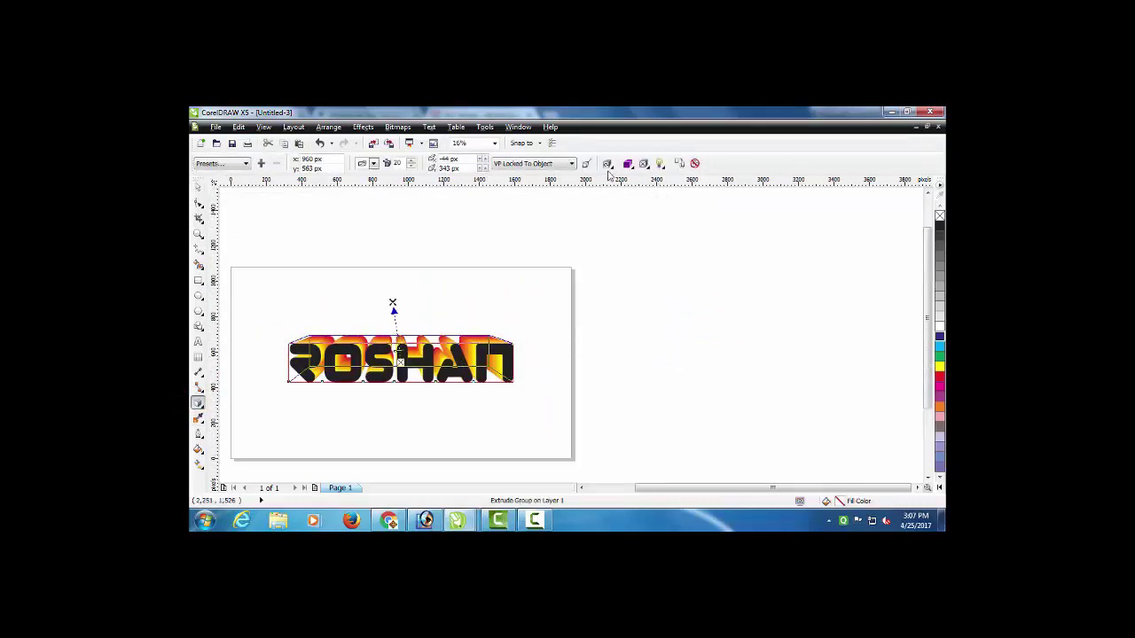
left_click(607, 164)
left_click_drag(393, 305, 358, 470)
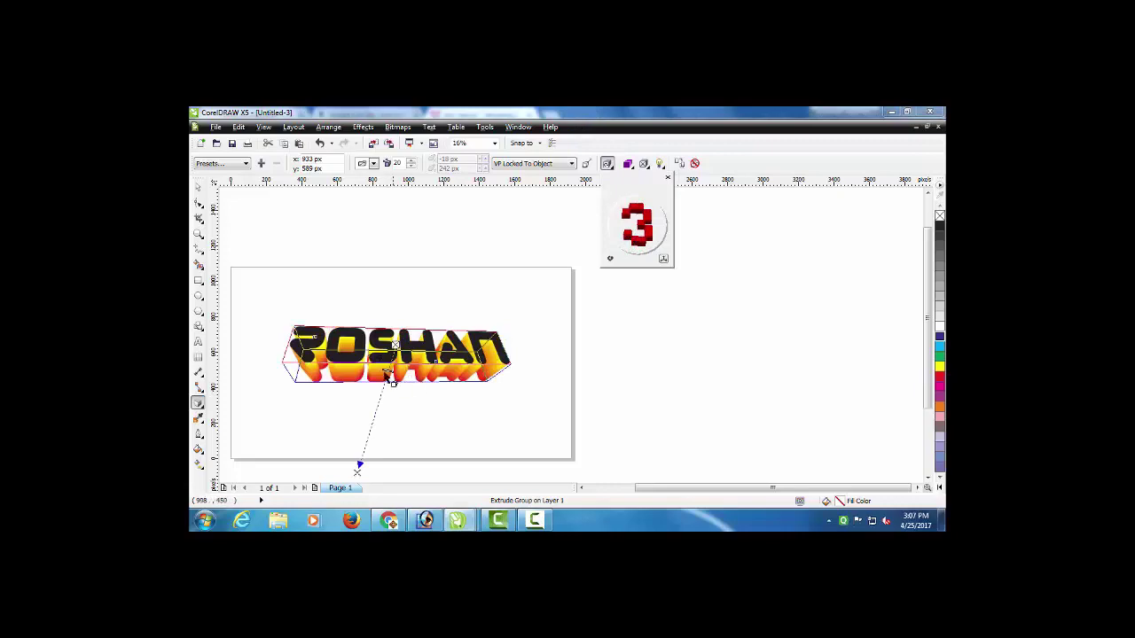
scroll(388, 376, "up", 4)
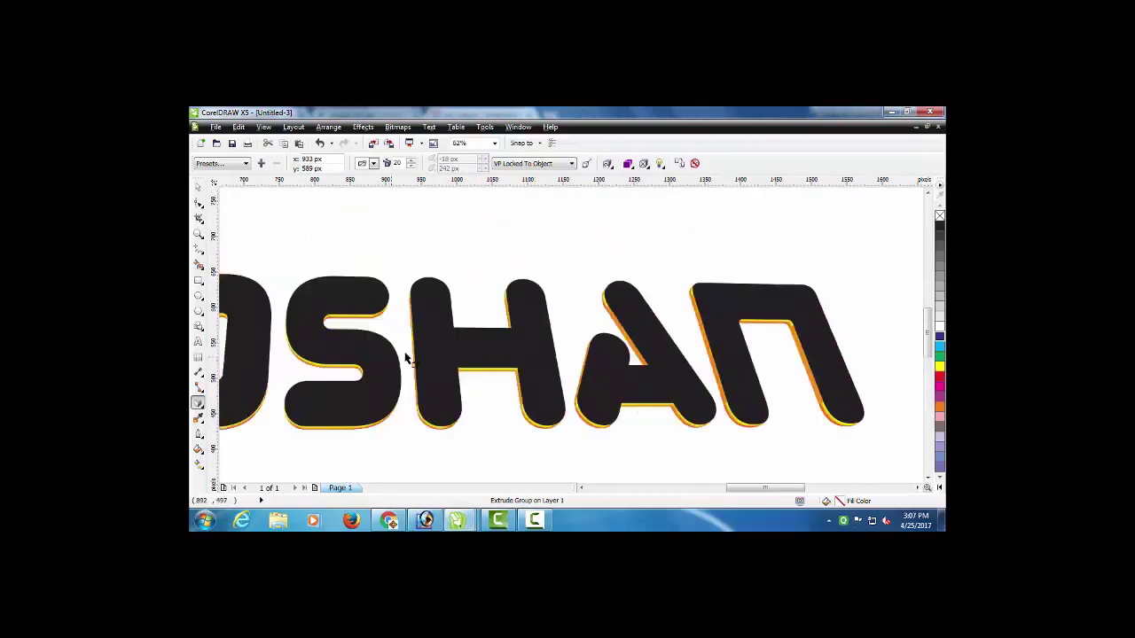
scroll(408, 356, "down", 1)
scroll(410, 356, "up", 1)
key("ctrl+z")
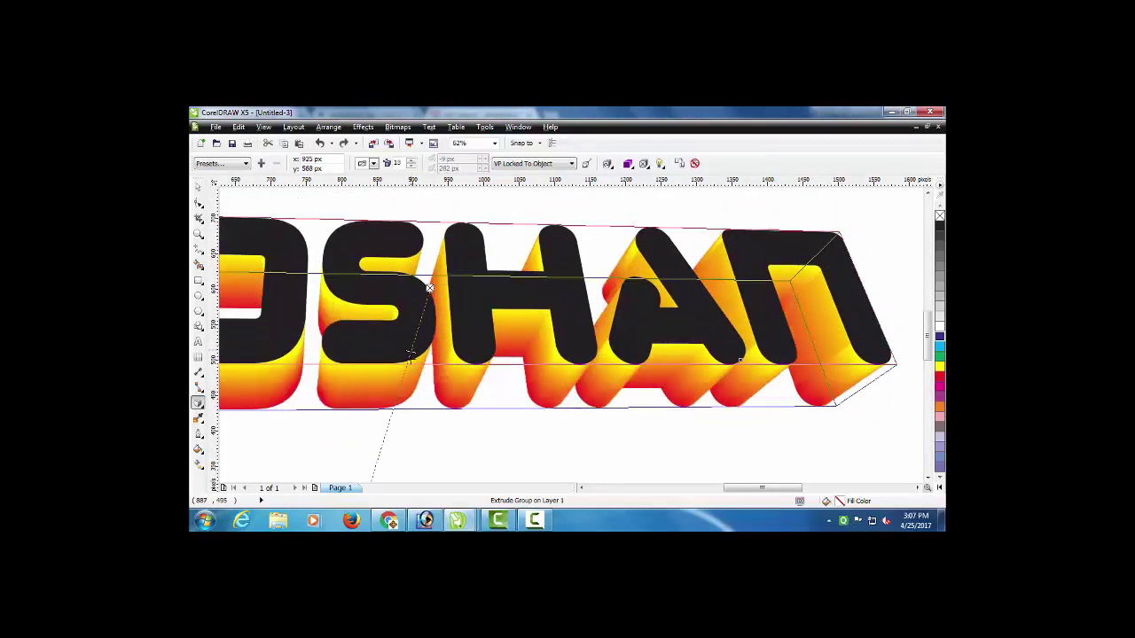
Step: Draw a flat ellipse about 1,175 px wide and 68 px high beneath the text and fill it with black
scroll(410, 356, "down", 1)
key("space")
scroll(512, 364, "down", 1)
left_click(494, 378)
scroll(472, 367, "up", 1)
left_click(449, 354)
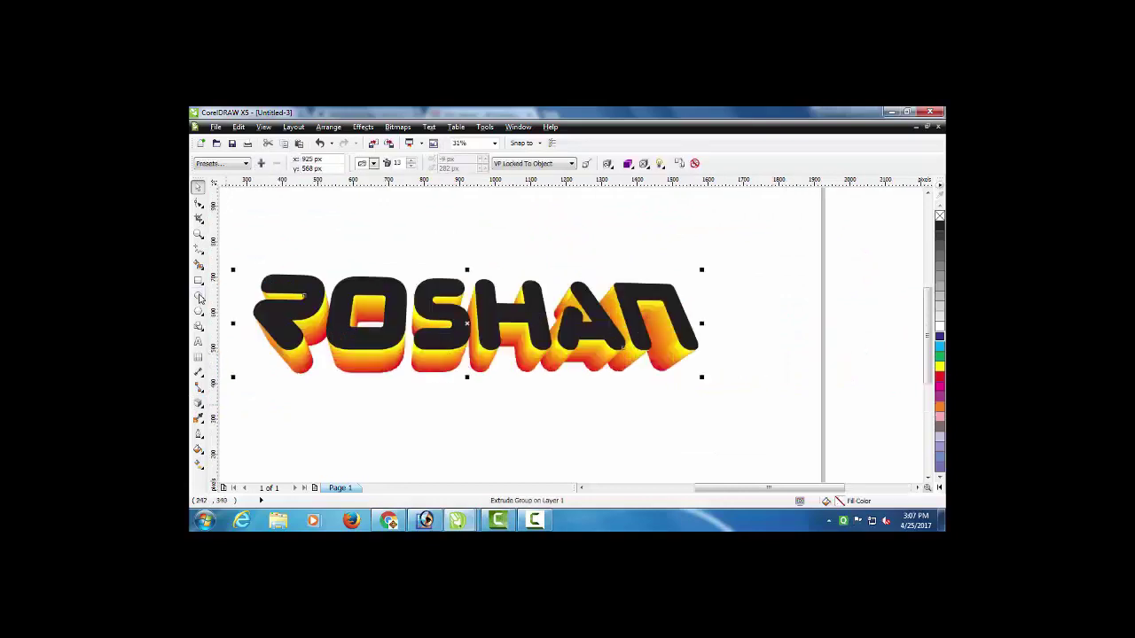
left_click(198, 297)
left_click_drag(277, 387, 694, 413)
key("space")
left_click(940, 227)
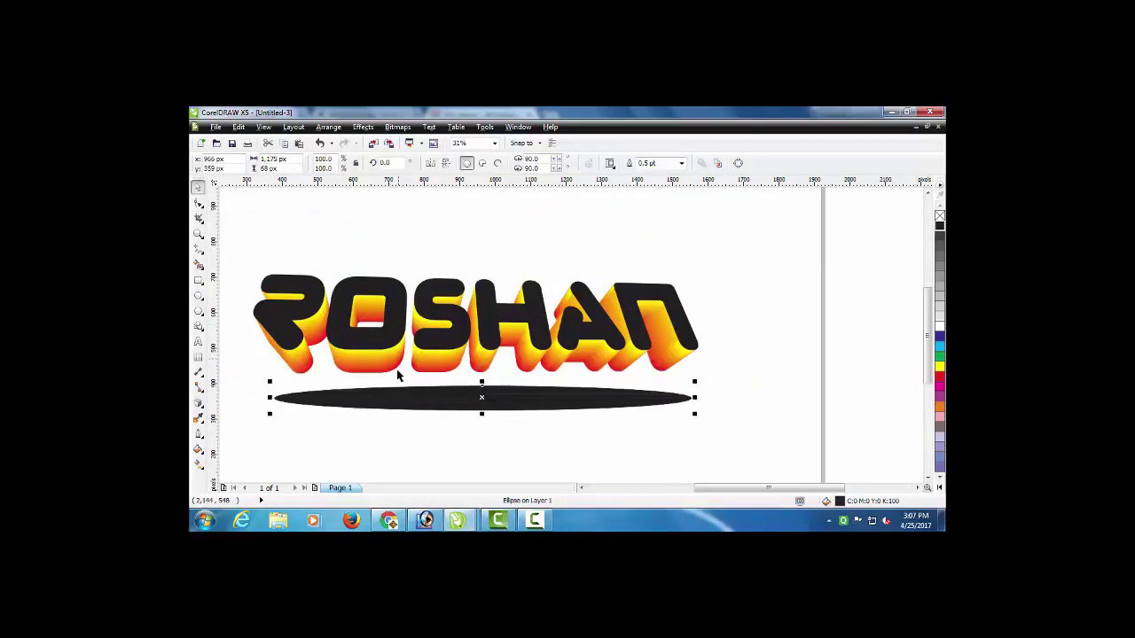
Step: Convert the black ellipse to a 600 dpi CMYK bitmap with anti-aliasing and a transparent background
left_click(397, 126)
left_click(435, 115)
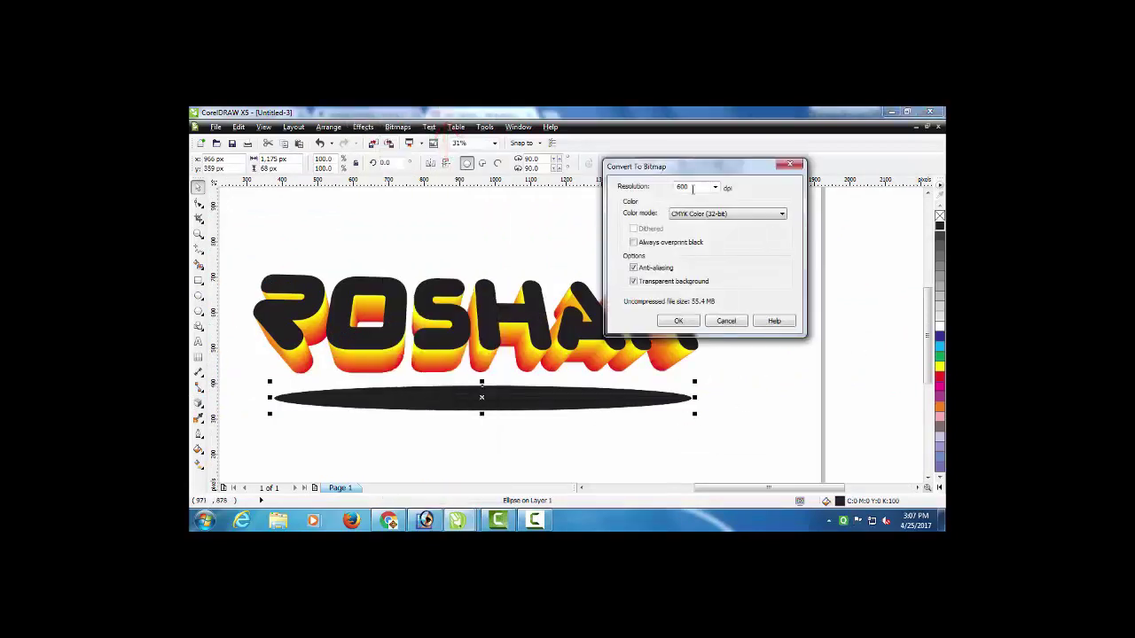
left_click(694, 323)
Step: Apply a Gaussian Blur with a radius of 125 pixels to the ellipse bitmap
left_click(398, 127)
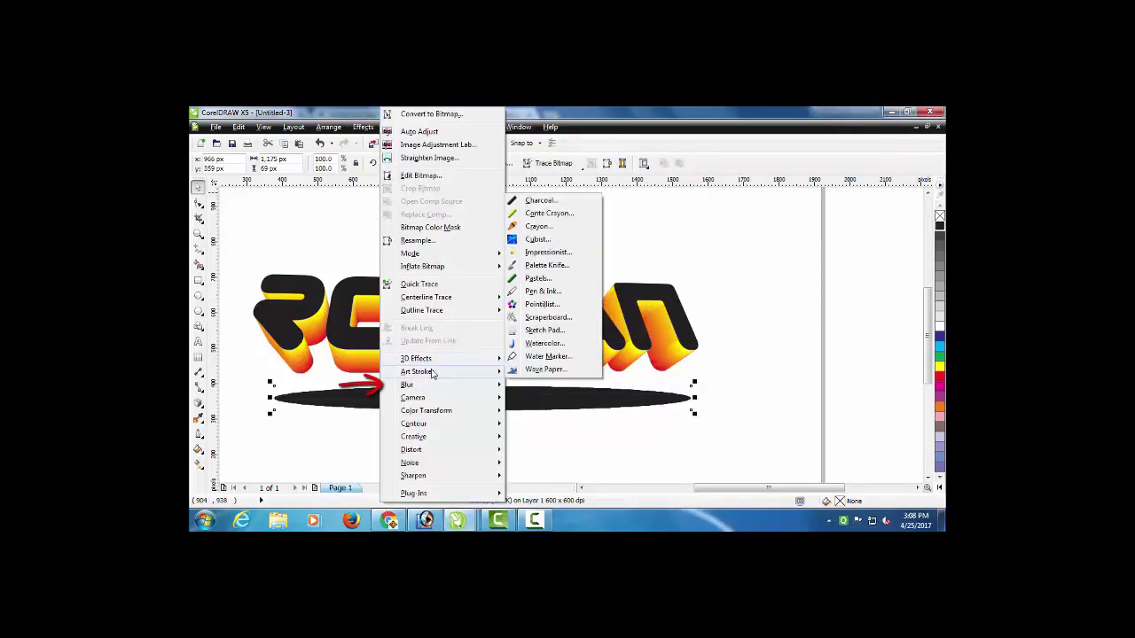
mouse_move(418, 388)
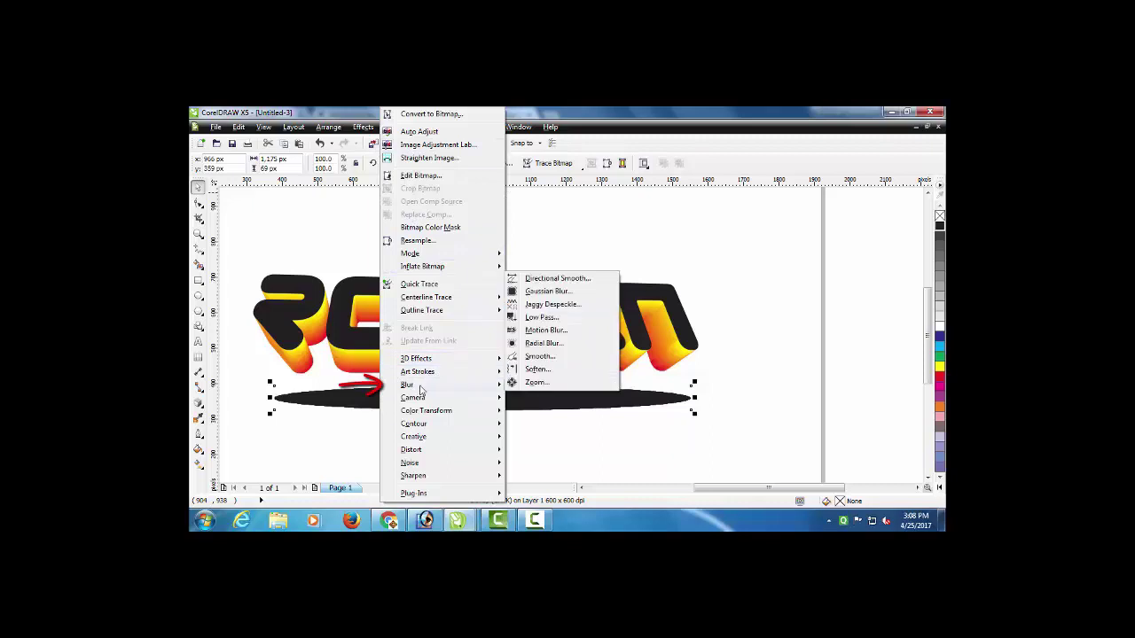
left_click(545, 292)
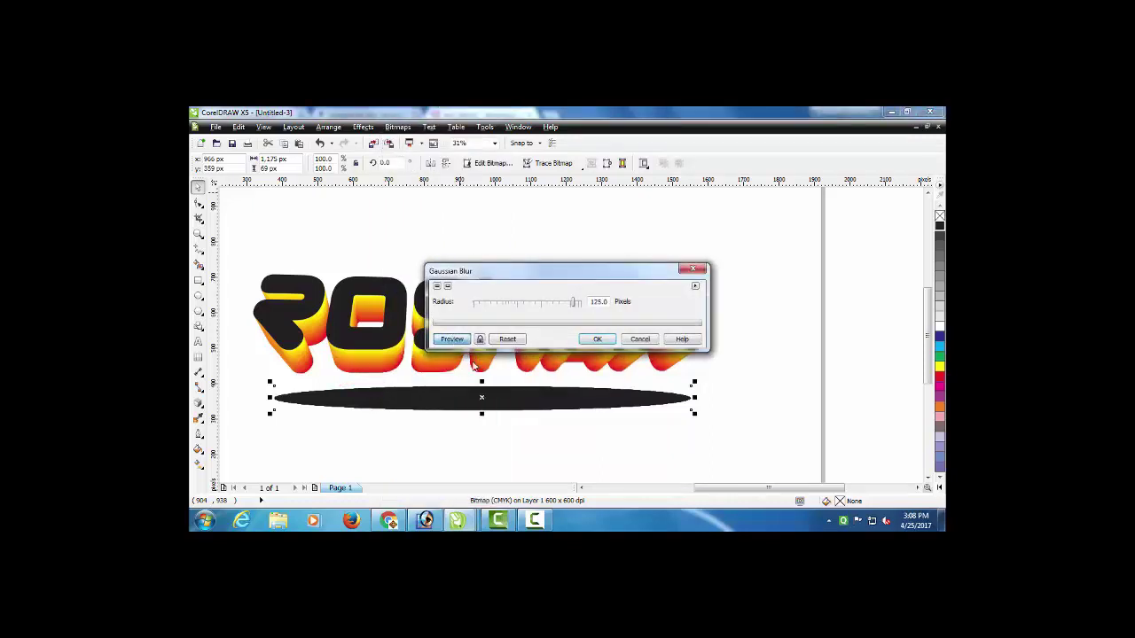
left_click(459, 341)
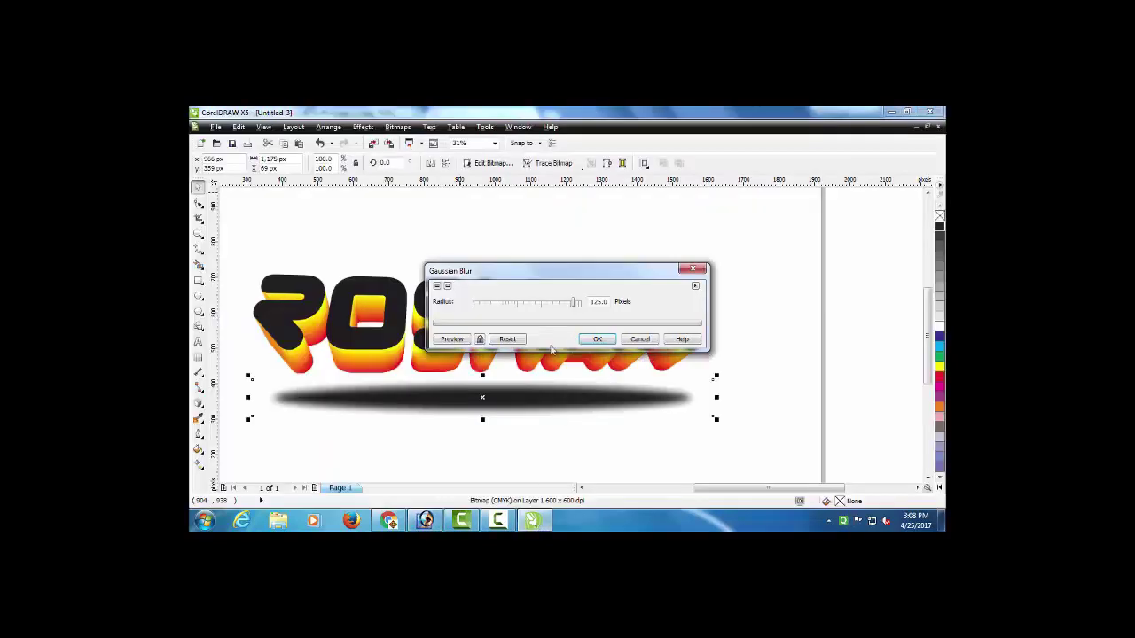
left_click(596, 339)
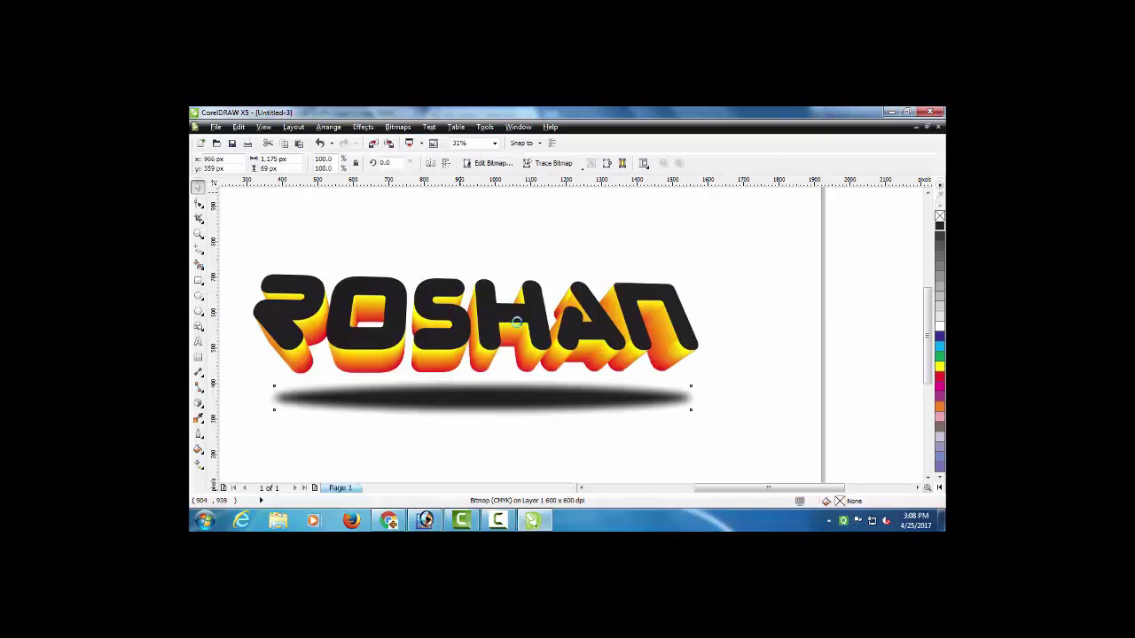
Step: Soften the ellipse shadow further with a second Gaussian Blur of 125 pixels
left_click(398, 126)
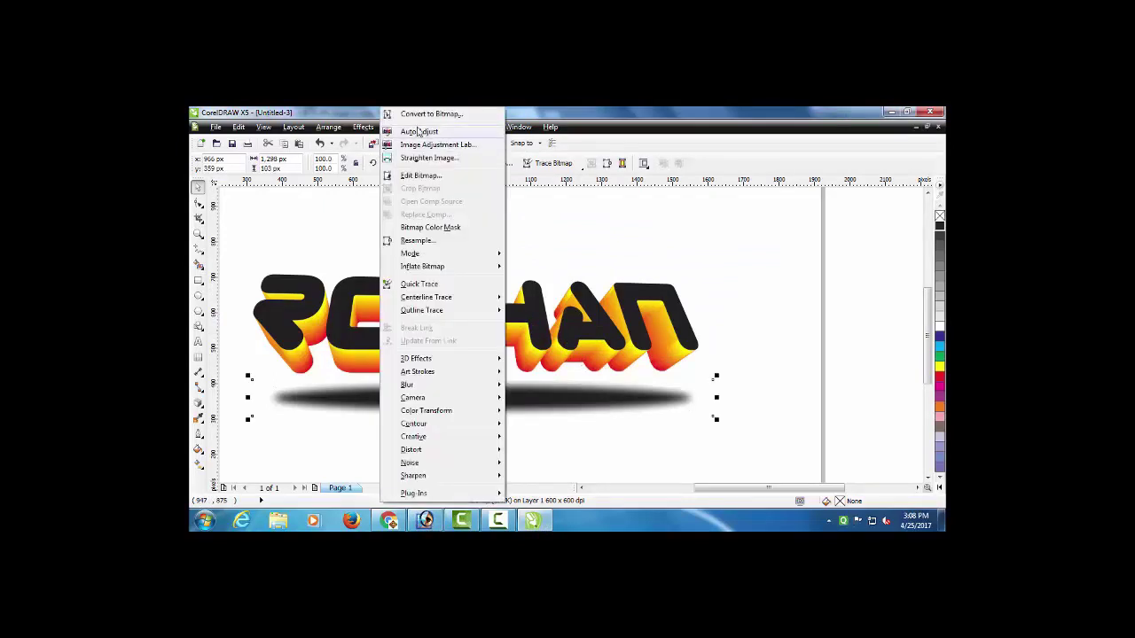
mouse_move(433, 387)
left_click(546, 291)
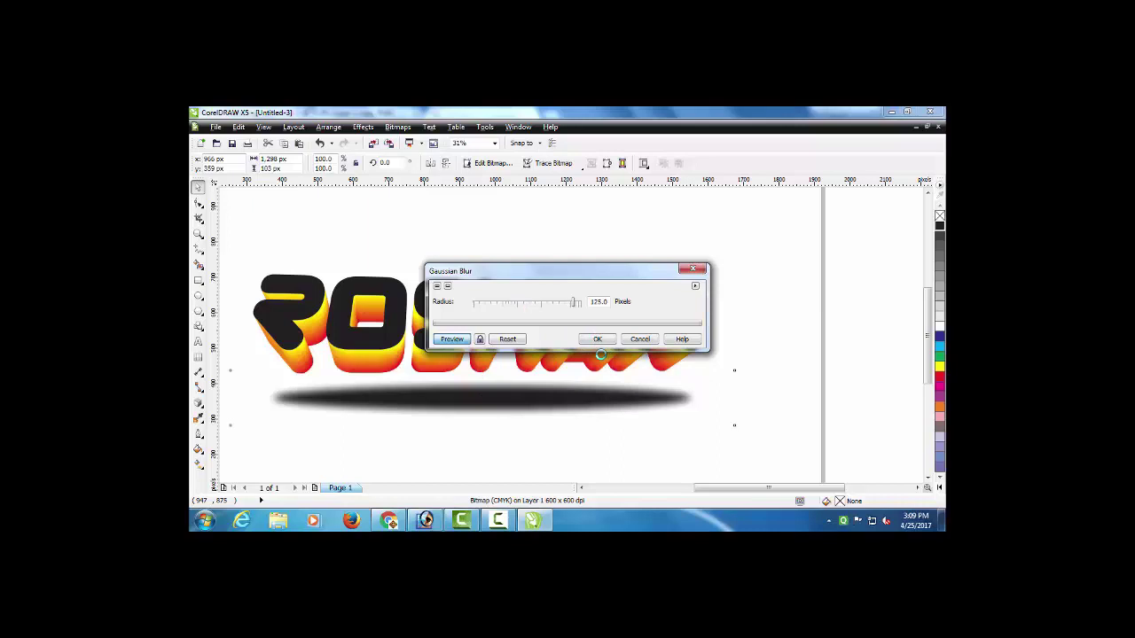
left_click(598, 339)
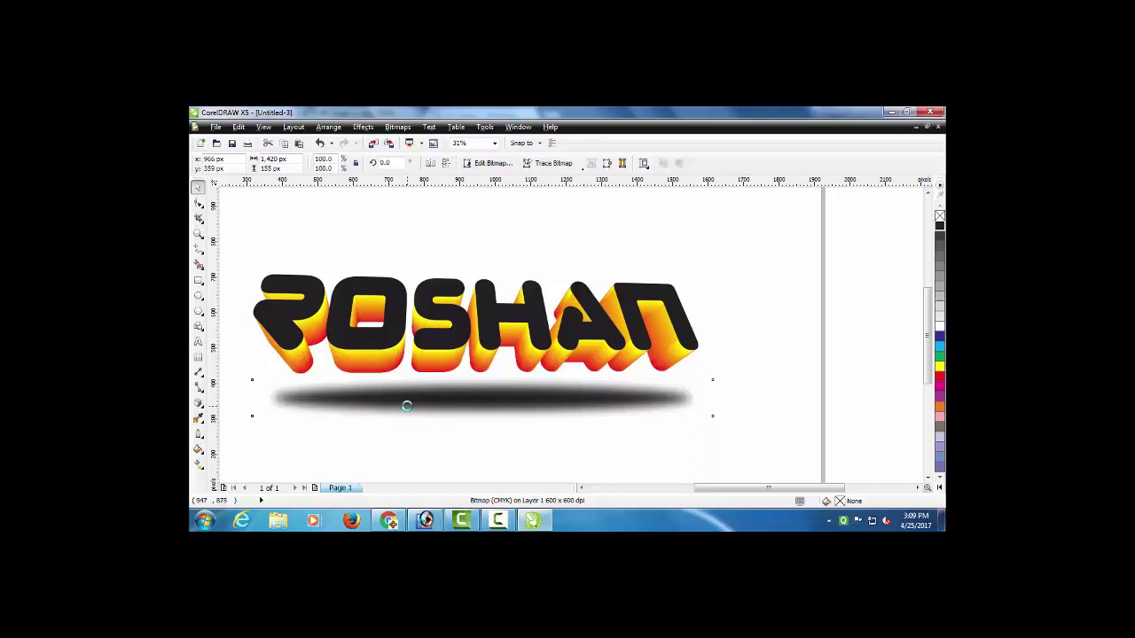
Step: Apply Uniform transparency of 50 to the blurred shadow
left_click(199, 399)
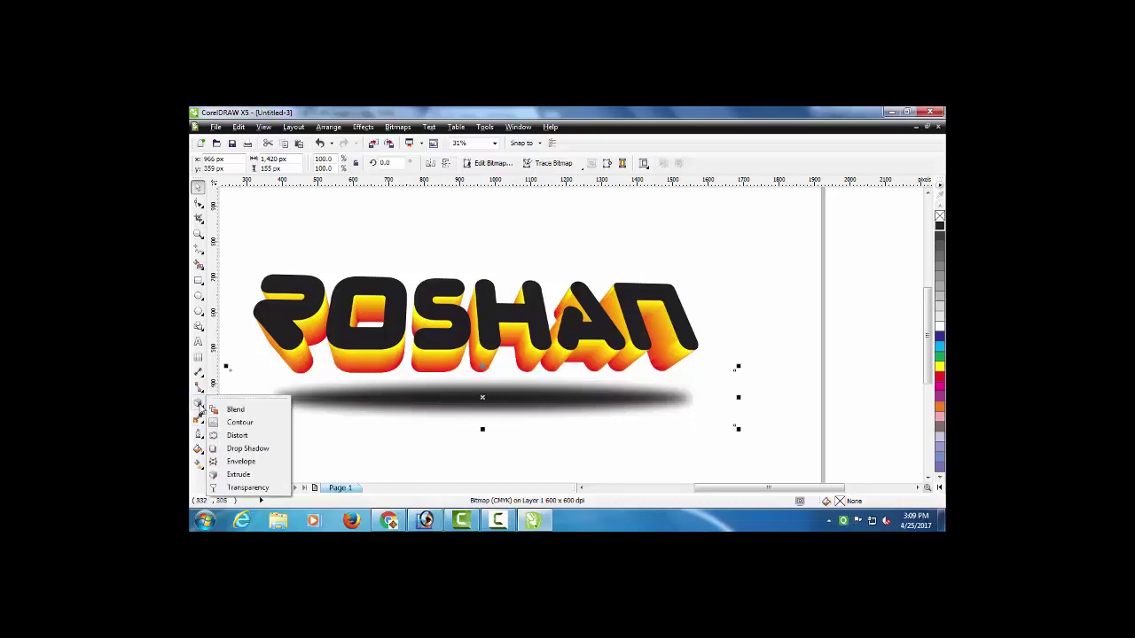
left_click(239, 488)
left_click(248, 164)
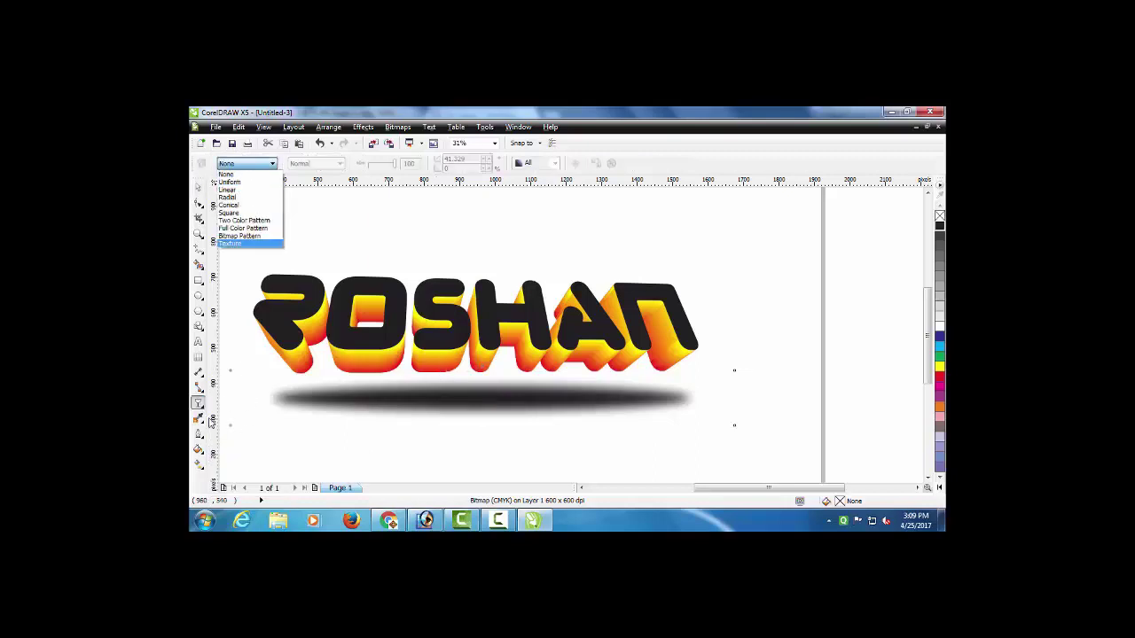
left_click(226, 185)
scroll(630, 339, "down", 1)
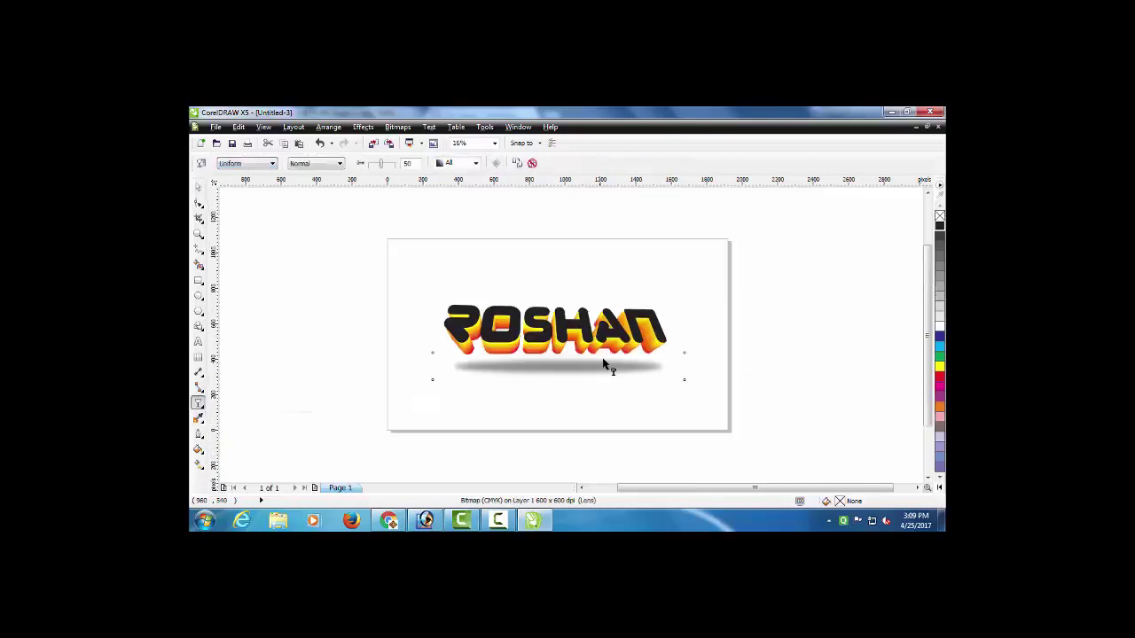
Step: Flatten the shadow to about 115 px high and bring it closer beneath the text
key("space")
scroll(571, 367, "up", 1)
left_click_drag(543, 397, 546, 364)
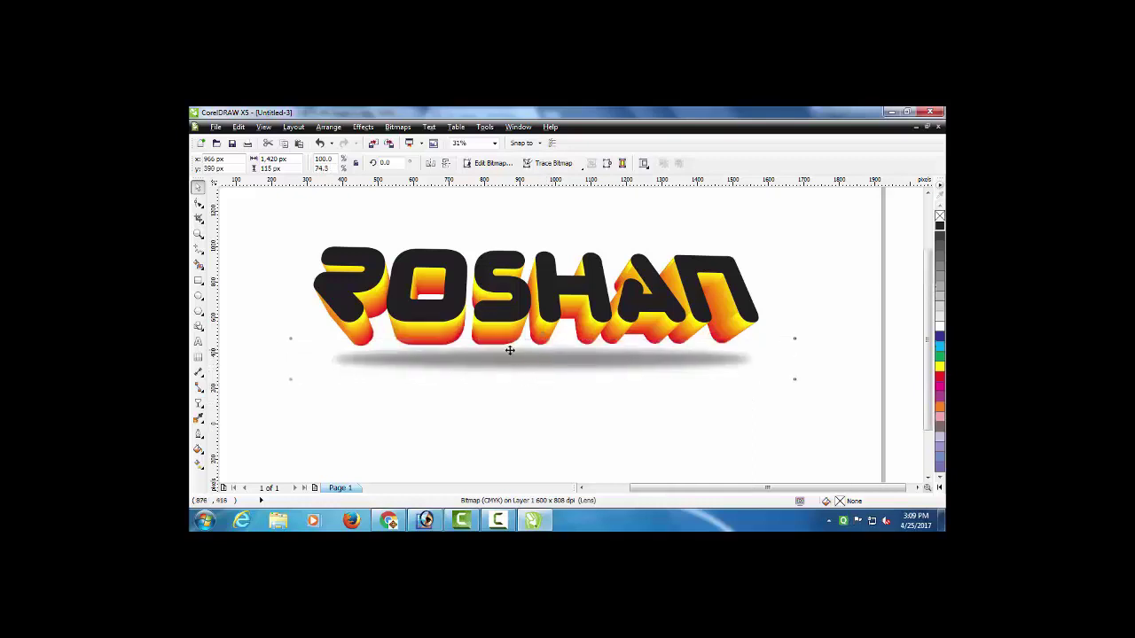
scroll(509, 347, "down", 1)
left_click(539, 250)
scroll(572, 328, "down", 1)
scroll(541, 327, "up", 1)
scroll(555, 331, "up", 2)
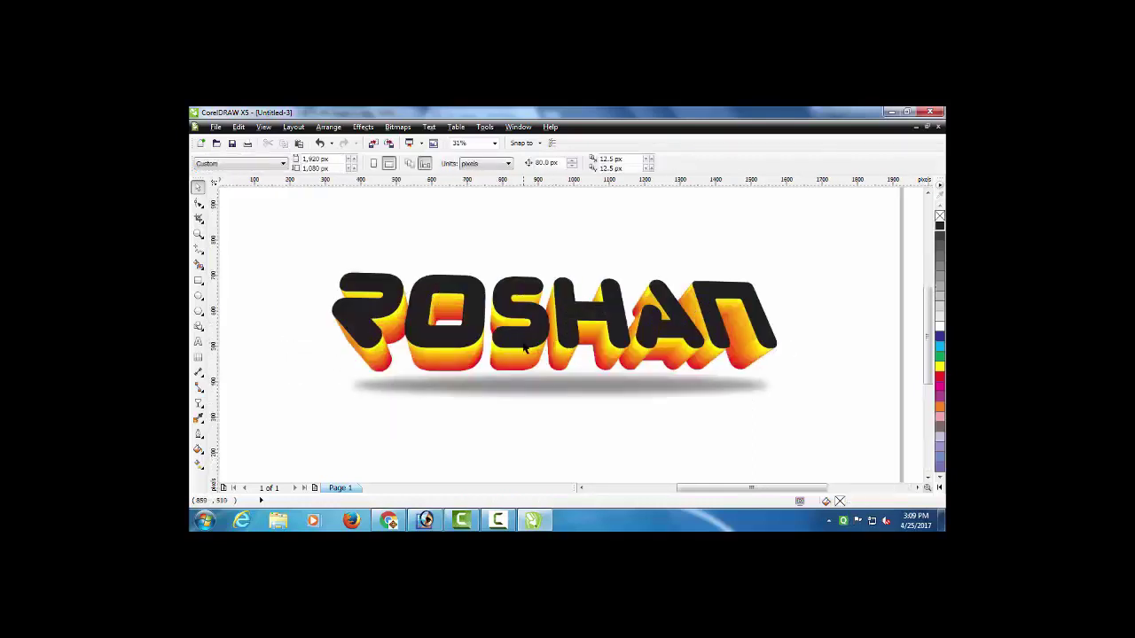
Step: Select the front text of the extrusion and convert it to curves
left_click(543, 315)
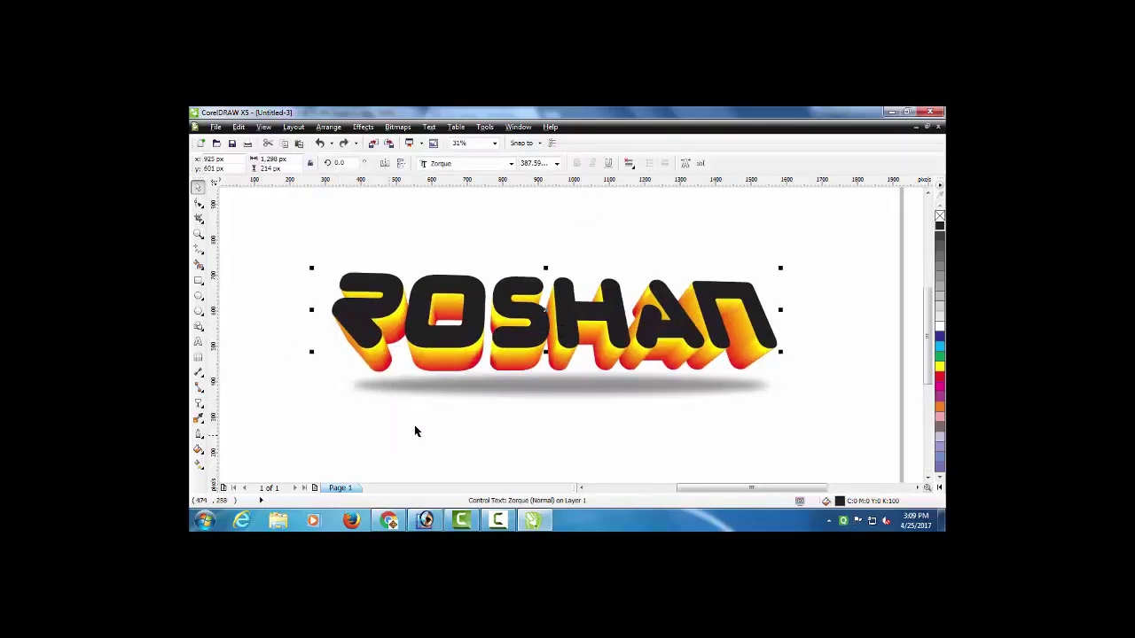
left_click(436, 222)
left_click(440, 285)
key("ctrl+q")
left_click(459, 241)
left_click_drag(466, 285, 462, 272)
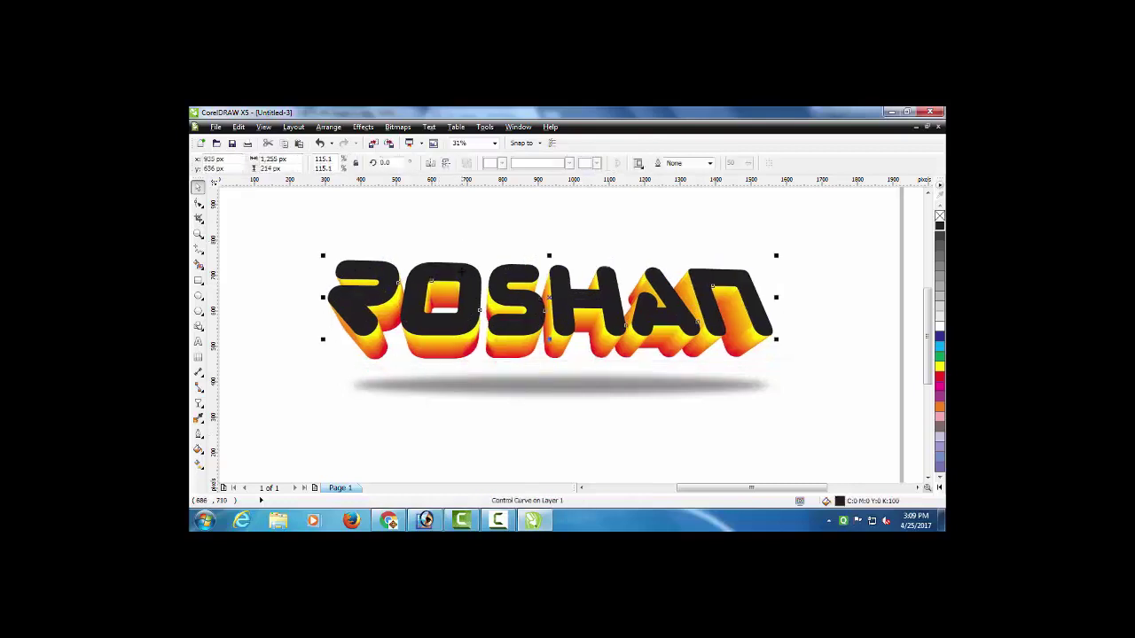
key("ctrl+z")
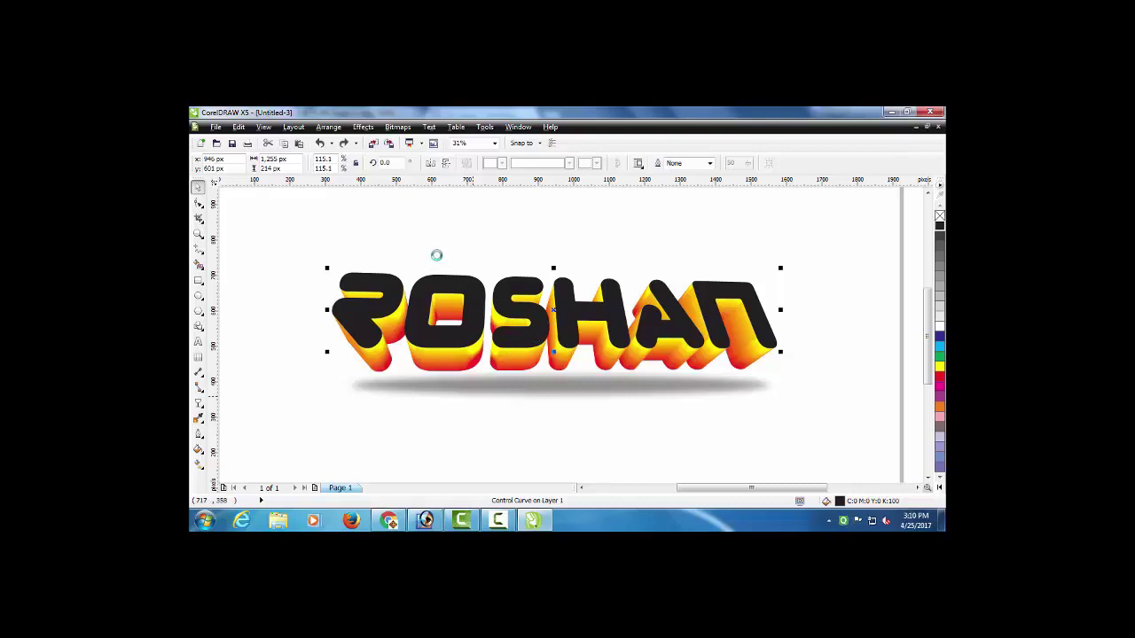
Step: Paste a copy of the front letter curves in place and give it a linear fountain fill from black to red
key("ctrl+v")
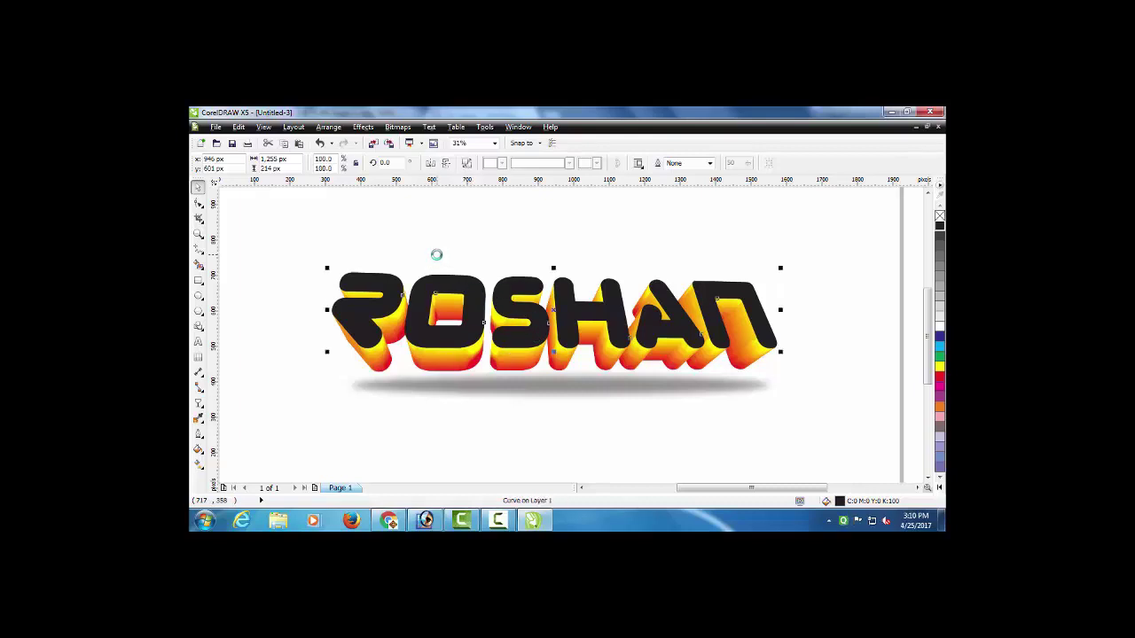
left_click(199, 463)
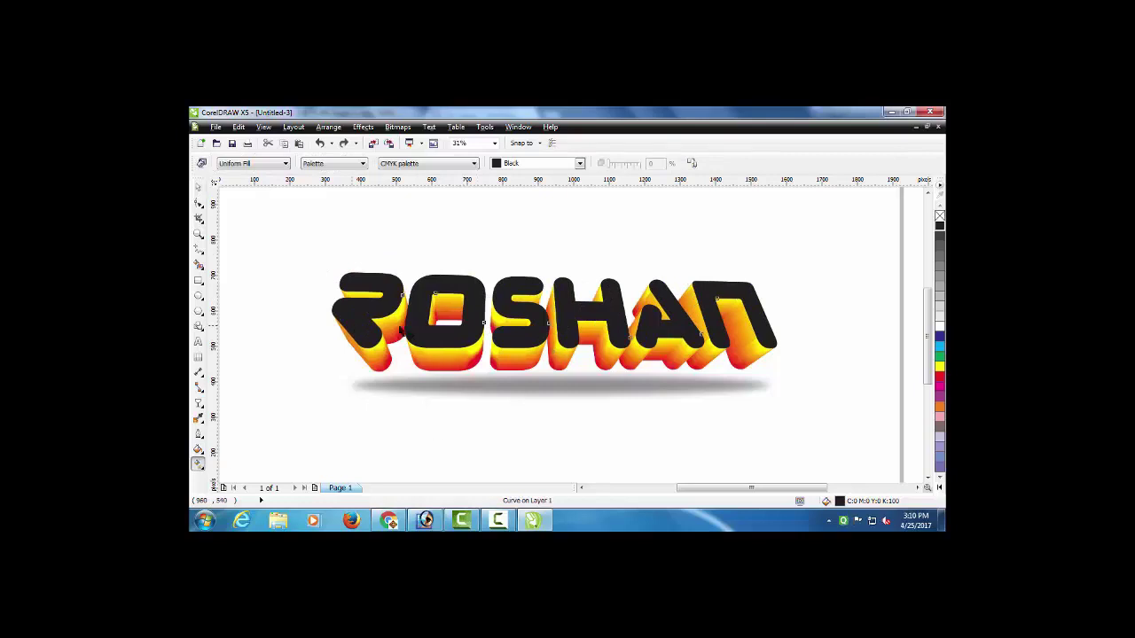
left_click_drag(351, 326, 781, 310)
mouse_move(940, 377)
left_mouse_down()
mouse_move(836, 320)
mouse_move(781, 310)
left_mouse_up()
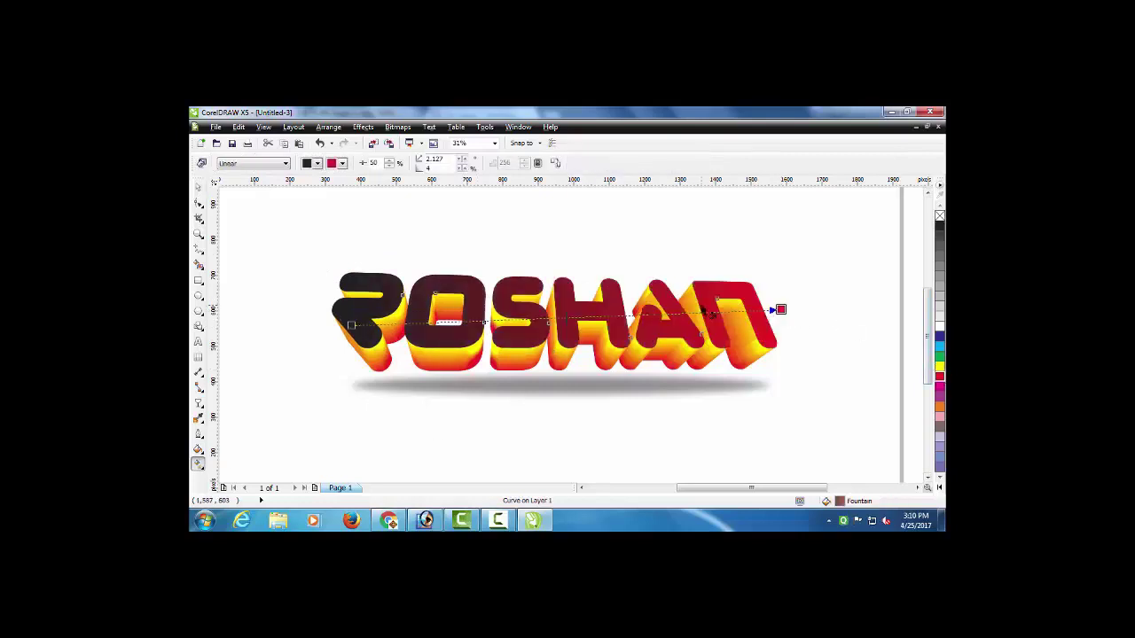
Step: Add a dark blue colour node in the middle of the letters' black-to-red fountain fill
scroll(544, 310, "down", 1)
scroll(550, 316, "up", 1)
double_click(537, 313)
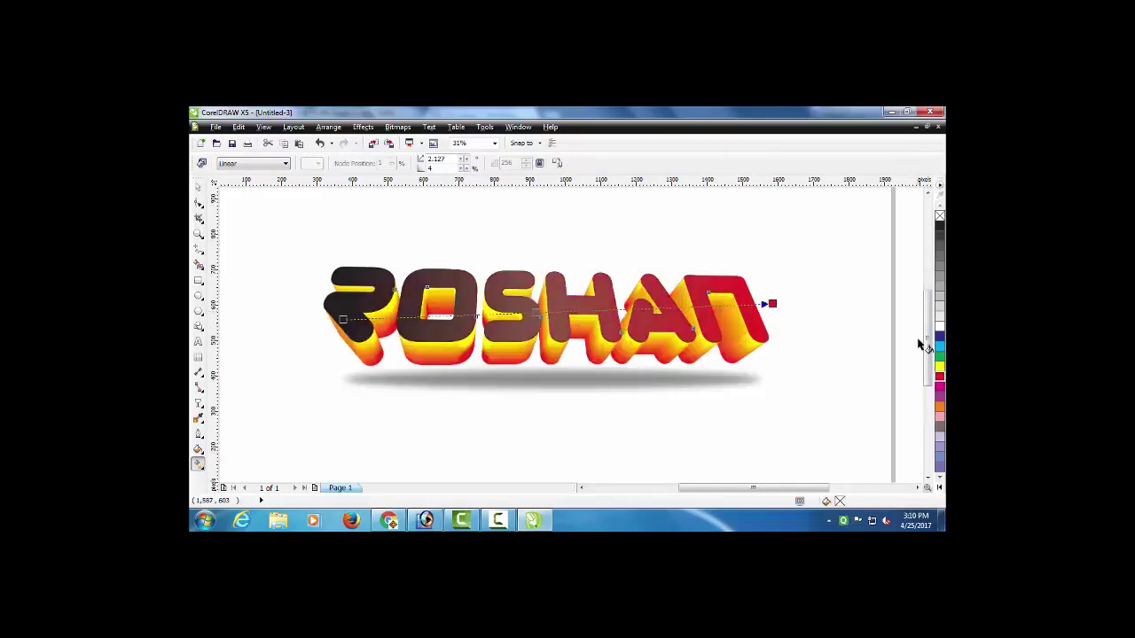
left_click_drag(939, 325, 536, 312)
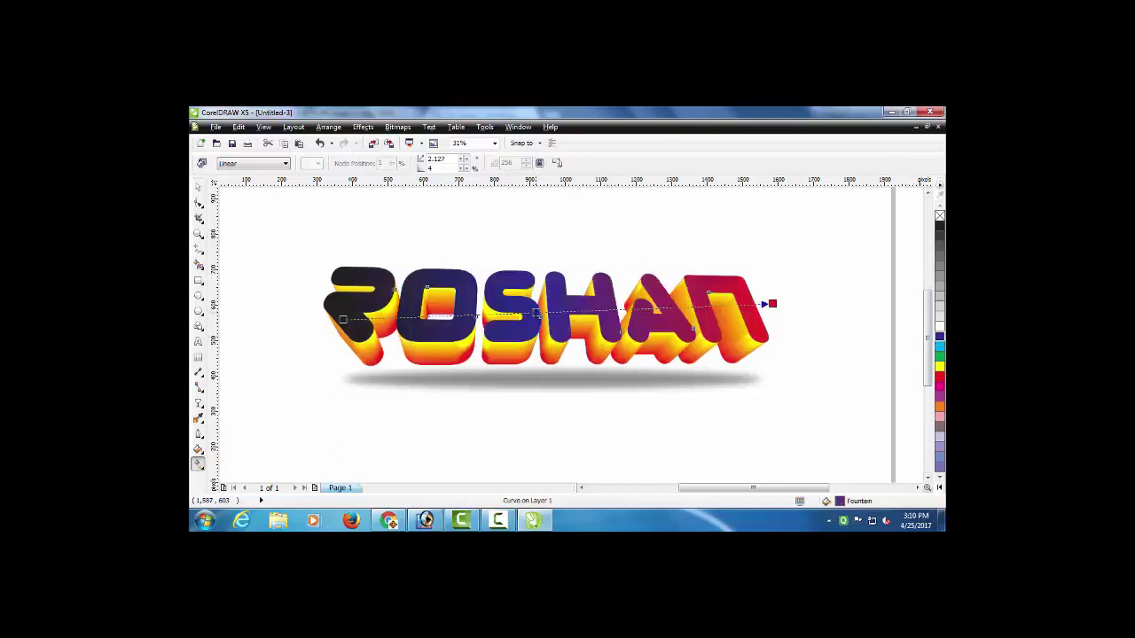
scroll(828, 369, "down", 2)
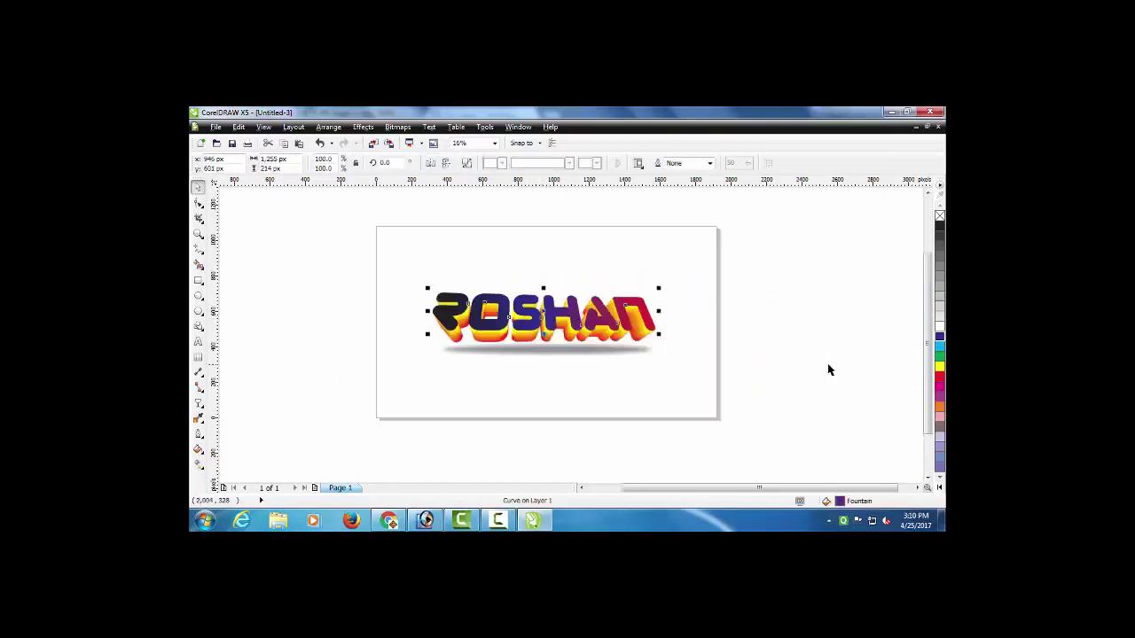
Step: Examine the gradient-filled front letters, the extrusion sides and the blurred shadow beneath them
scroll(798, 355, "up", 2)
scroll(556, 366, "down", 2)
scroll(439, 306, "up", 1)
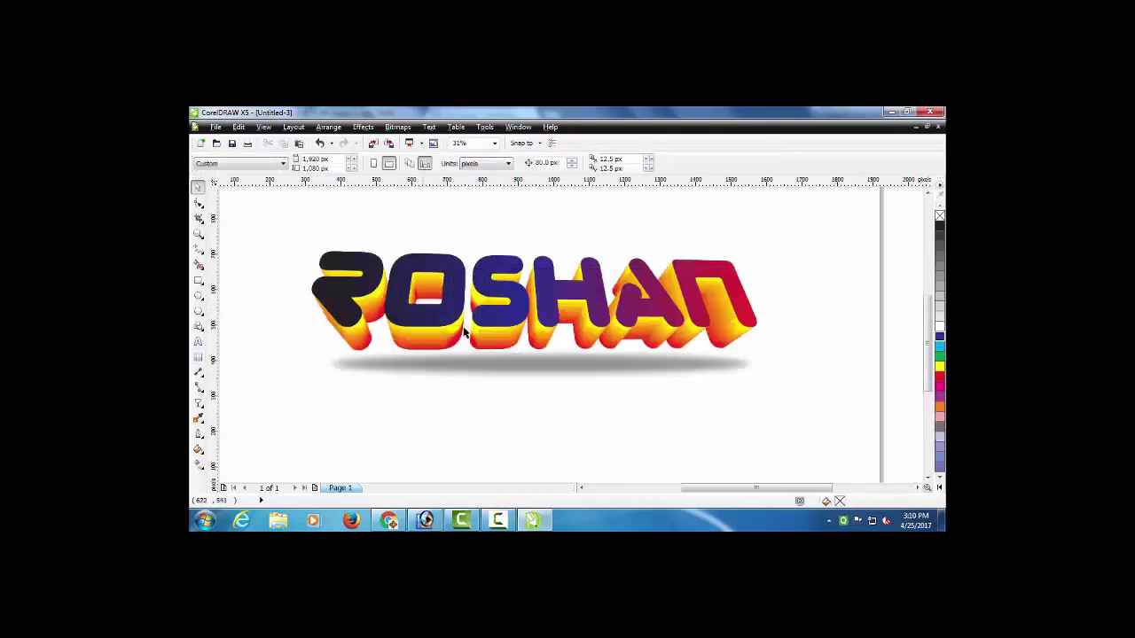
left_click(439, 316)
left_click(481, 431)
left_click(460, 313)
scroll(459, 314, "down", 1)
left_click(749, 328)
scroll(464, 314, "up", 2)
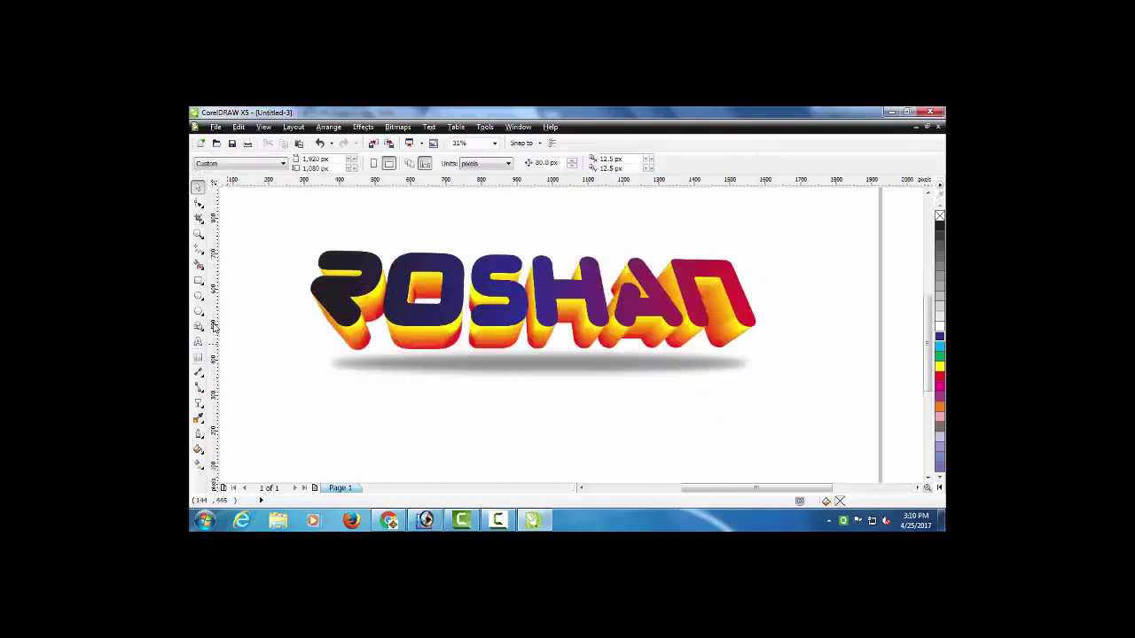
Step: Add the artistic text "R MAKE DESIGN" below the shadow and enlarge it to about 100 pt
scroll(571, 338, "down", 2)
left_click(198, 345)
scroll(585, 380, "up", 2)
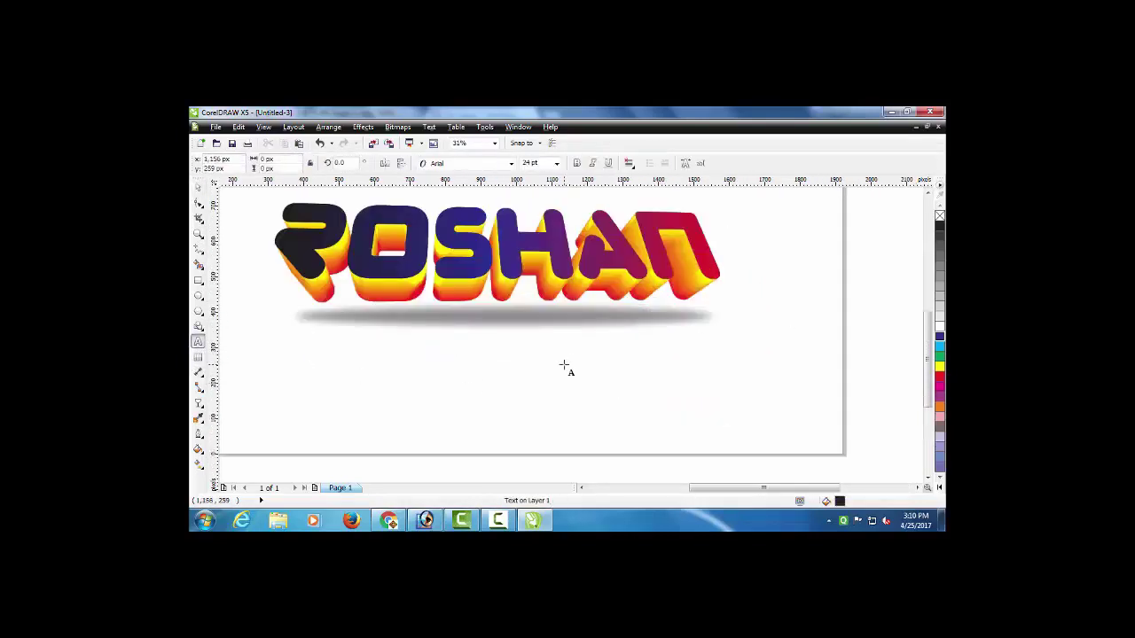
type("FOR MAKI")
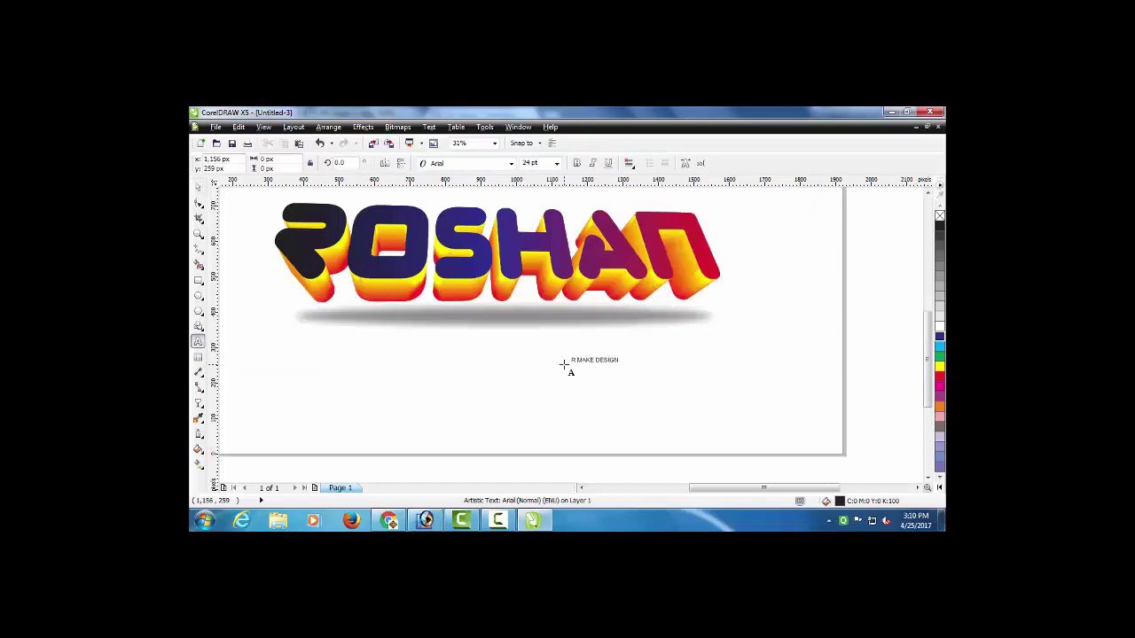
key("ctrl+space")
left_click_drag(599, 360, 712, 385)
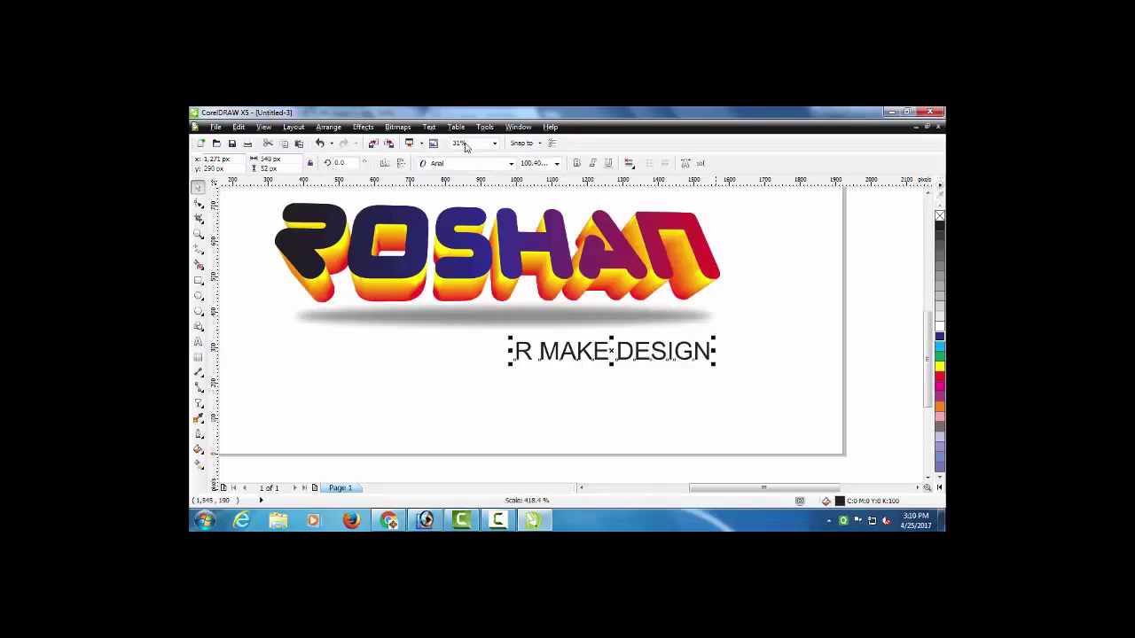
Step: Change the R MAKE DESIGN text's font to C.A. Garrutas and give it a black fill
left_click(511, 164)
scroll(496, 284, "down", 5)
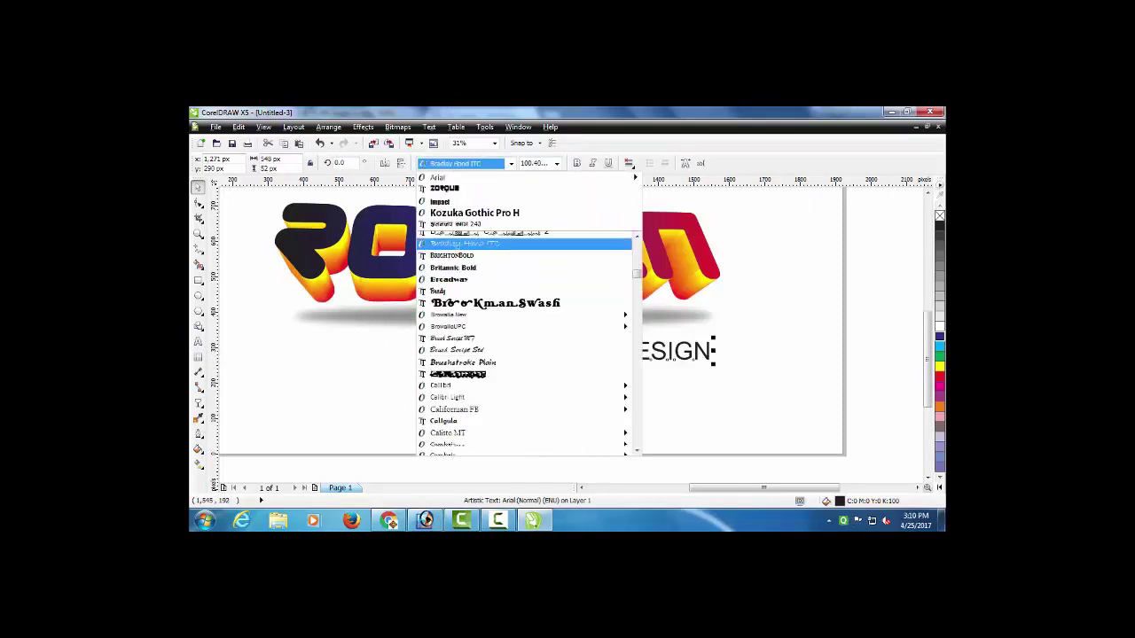
scroll(514, 279, "down", 10)
left_click_drag(637, 285, 620, 360)
left_click(459, 172)
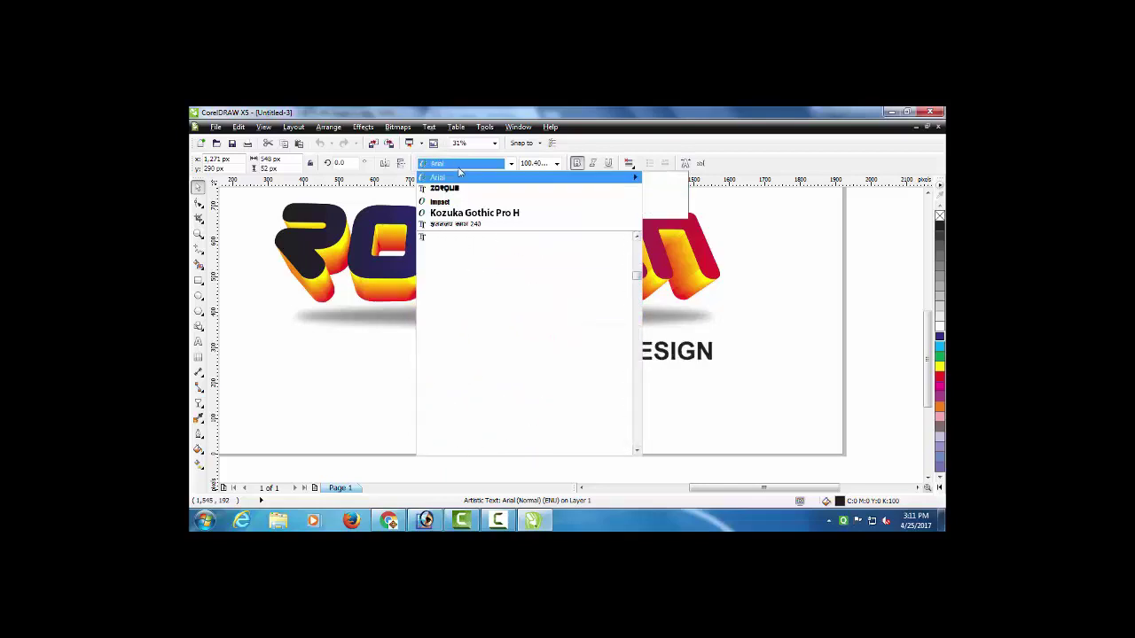
key("c")
key("Return")
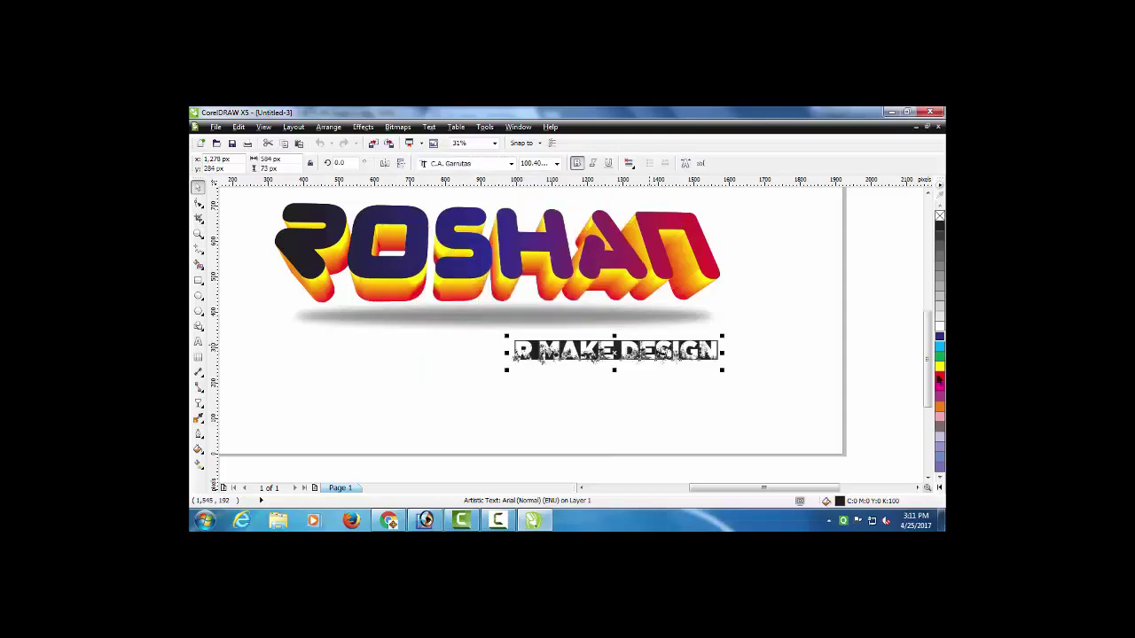
left_click(940, 379)
left_click(940, 226)
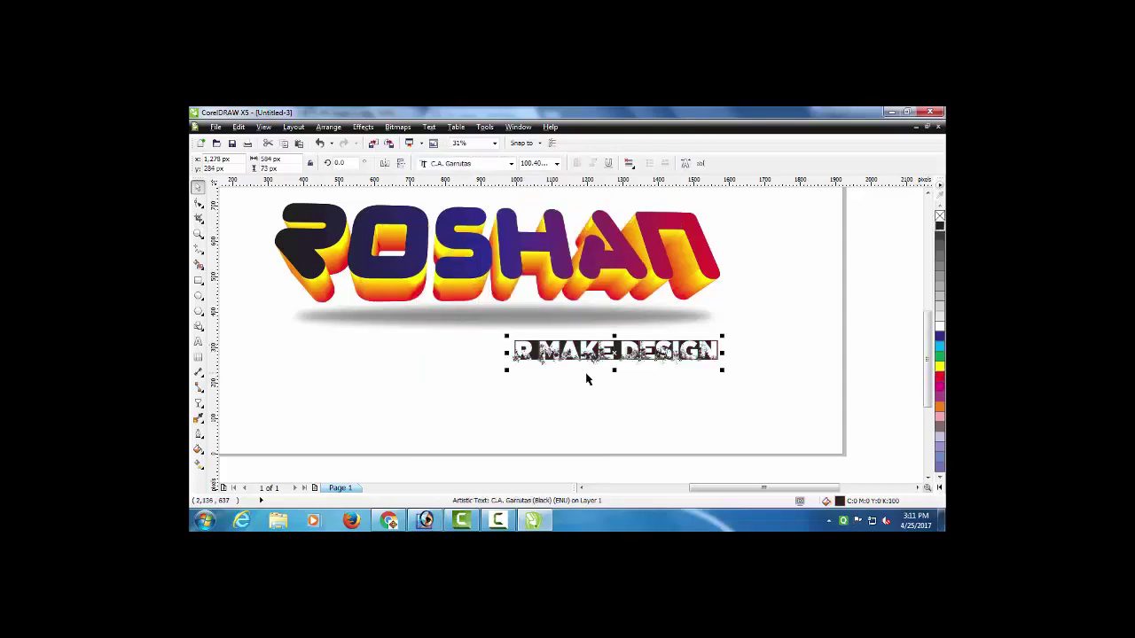
left_click(622, 383)
scroll(602, 377, "down", 2)
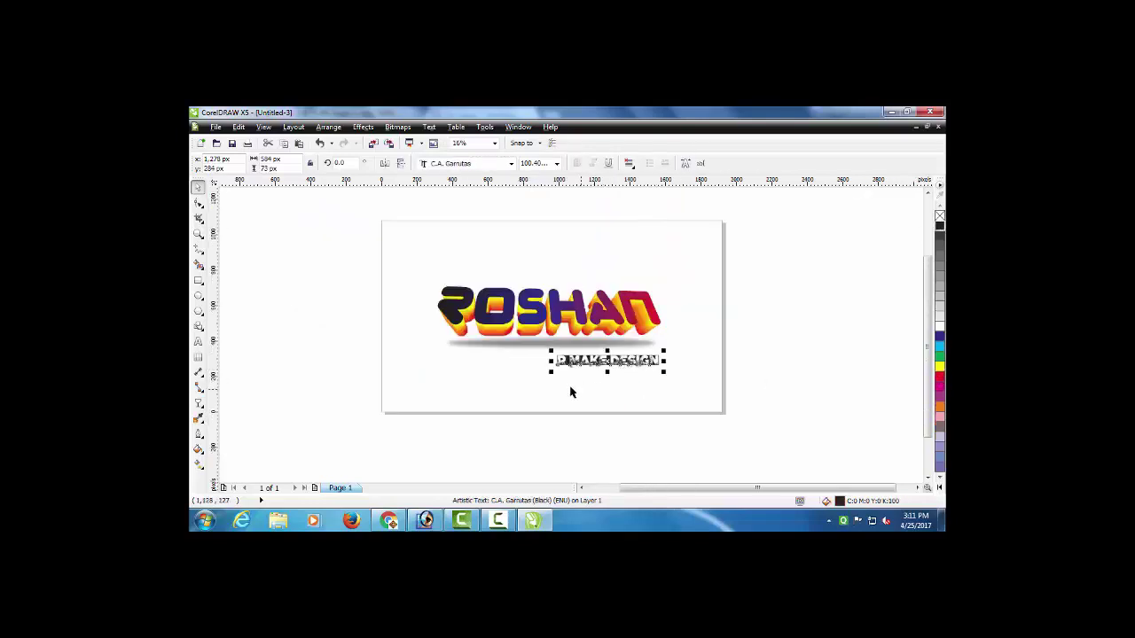
Step: Add a page-sized rectangle and centre the R MAKE DESIGN text horizontally on it
double_click(197, 282)
key("space")
left_click(635, 362)
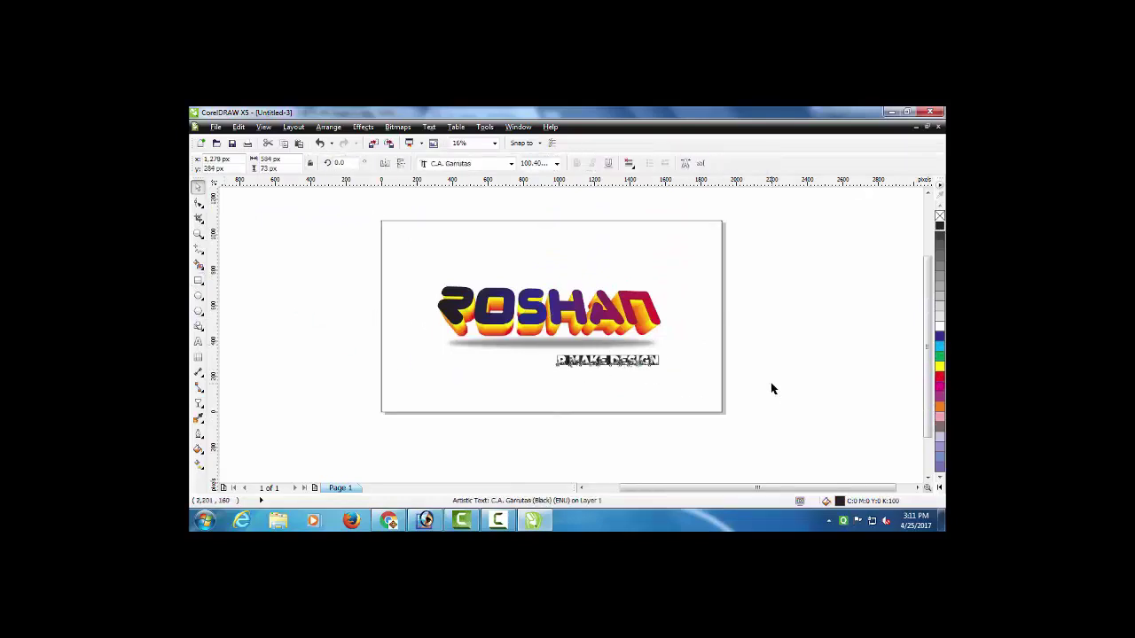
left_click(653, 358)
scroll(659, 355, "up", 2)
left_click_drag(665, 356, 598, 334)
scroll(550, 361, "down", 1)
left_click(597, 395, "shift")
key("c")
key("Escape")
Step: Enlarge the R MAKE DESIGN text about its centre to about 949 px wide beneath the shadow
left_click(465, 363)
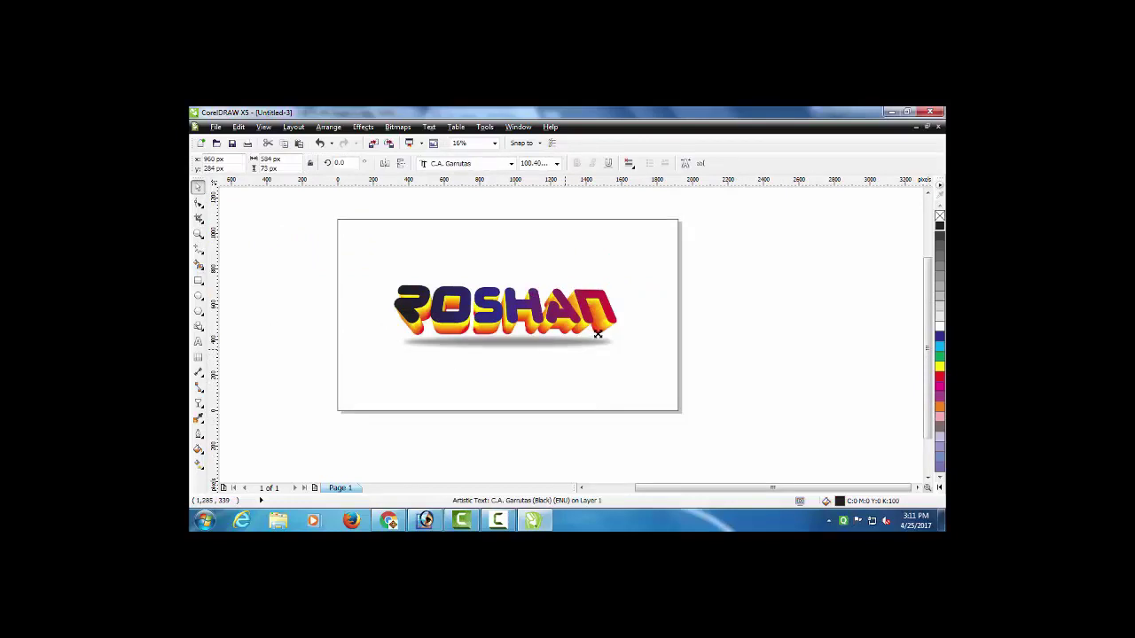
left_click_drag(534, 357, 511, 360)
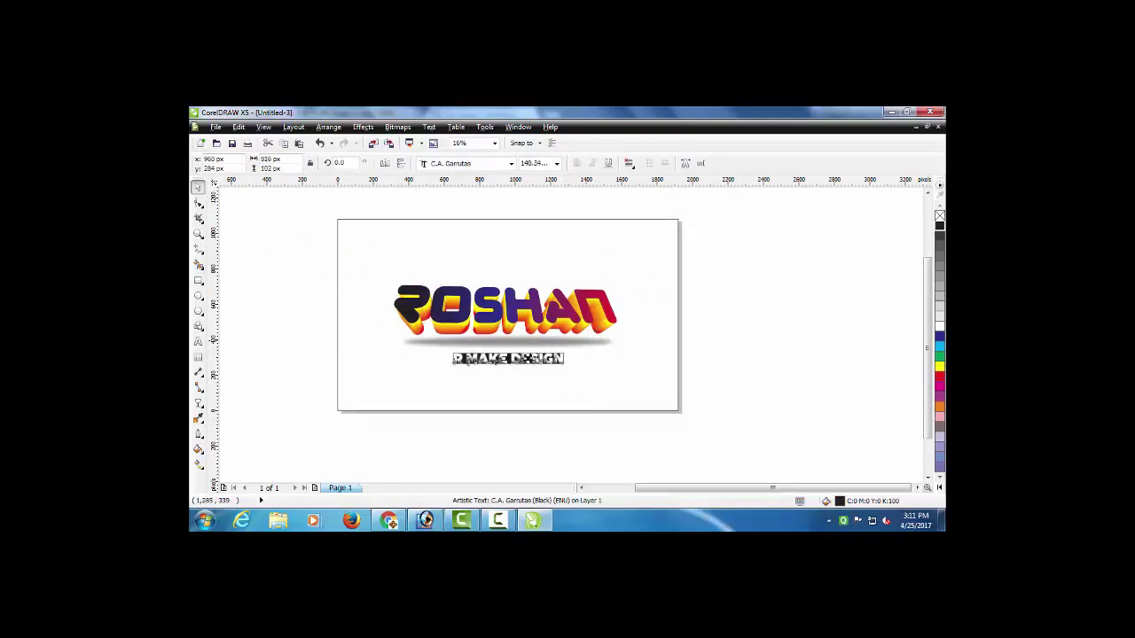
scroll(508, 363, "up", 2)
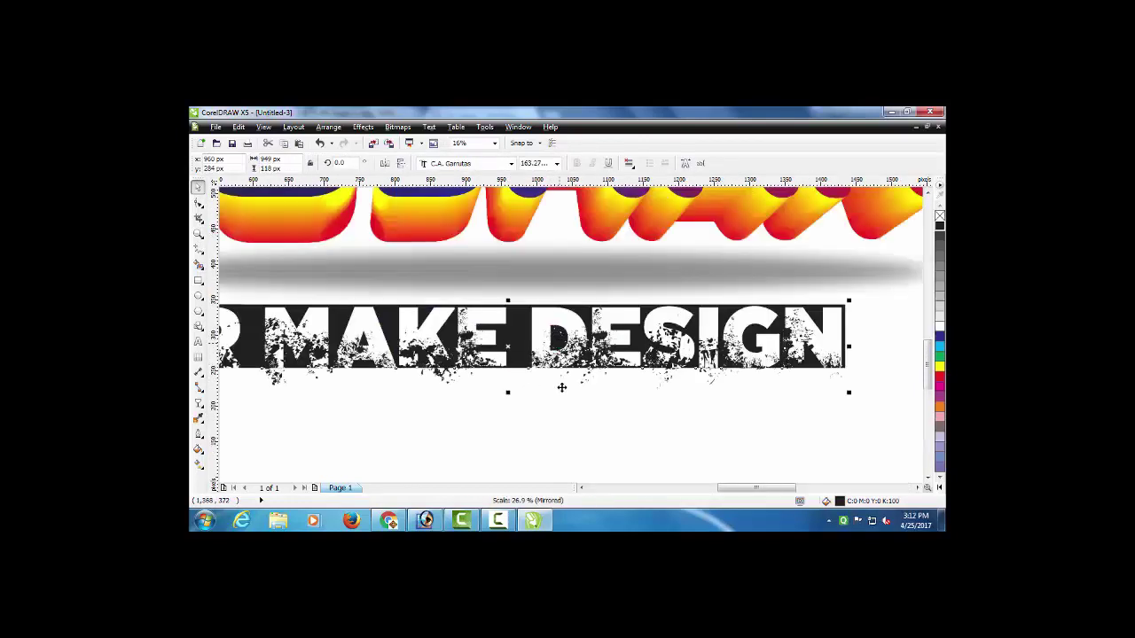
left_click_drag(562, 388, 564, 383)
scroll(564, 383, "down", 2)
scroll(578, 359, "down", 2)
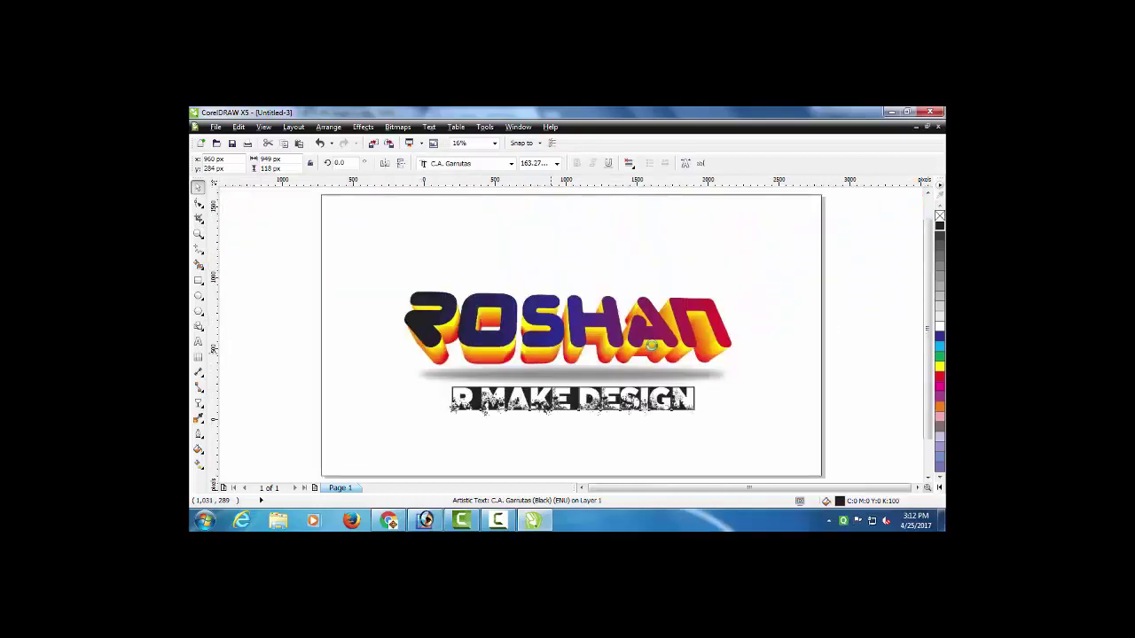
scroll(567, 319, "down", 1)
Step: Start an import and browse through Users and Public on Local Disk (C:) to the MULTIMEDIA folder inside the DTP folder
left_click(735, 350)
key("ctrl+i")
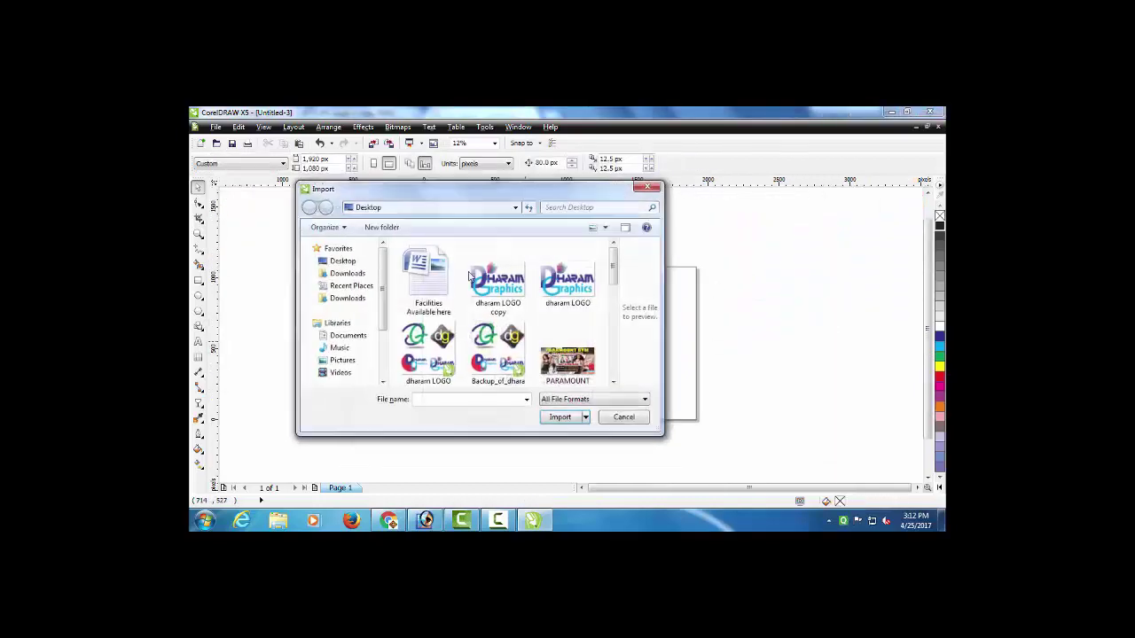
left_click_drag(616, 267, 617, 370)
left_click_drag(371, 287, 365, 363)
scroll(355, 365, "down", 2)
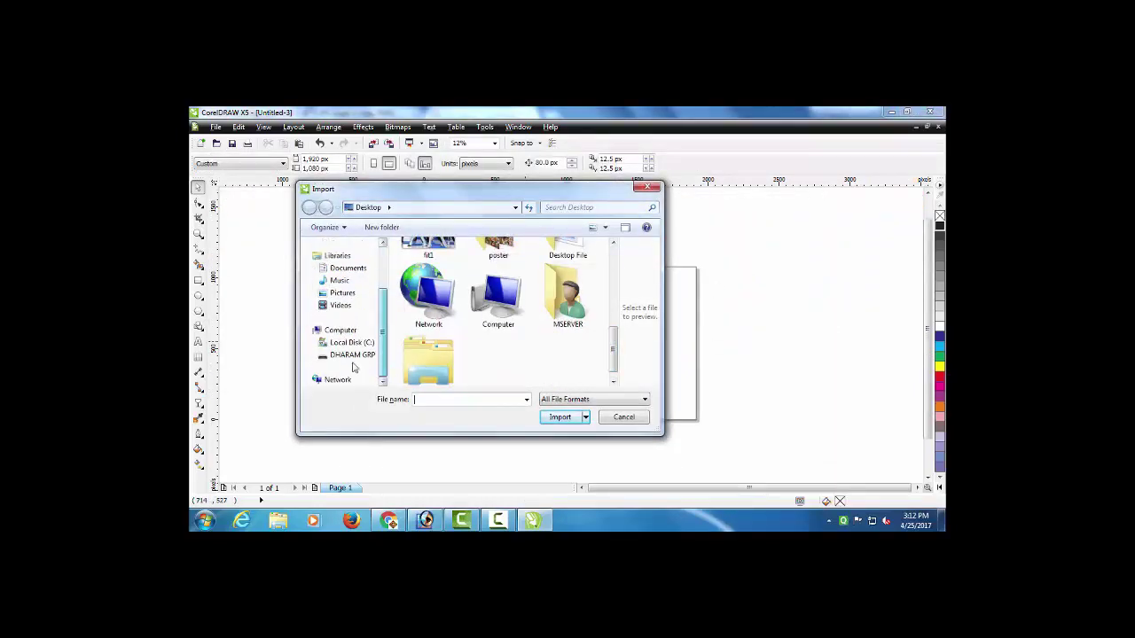
left_click(353, 344)
scroll(429, 303, "down", 3)
double_click(430, 305)
double_click(430, 308)
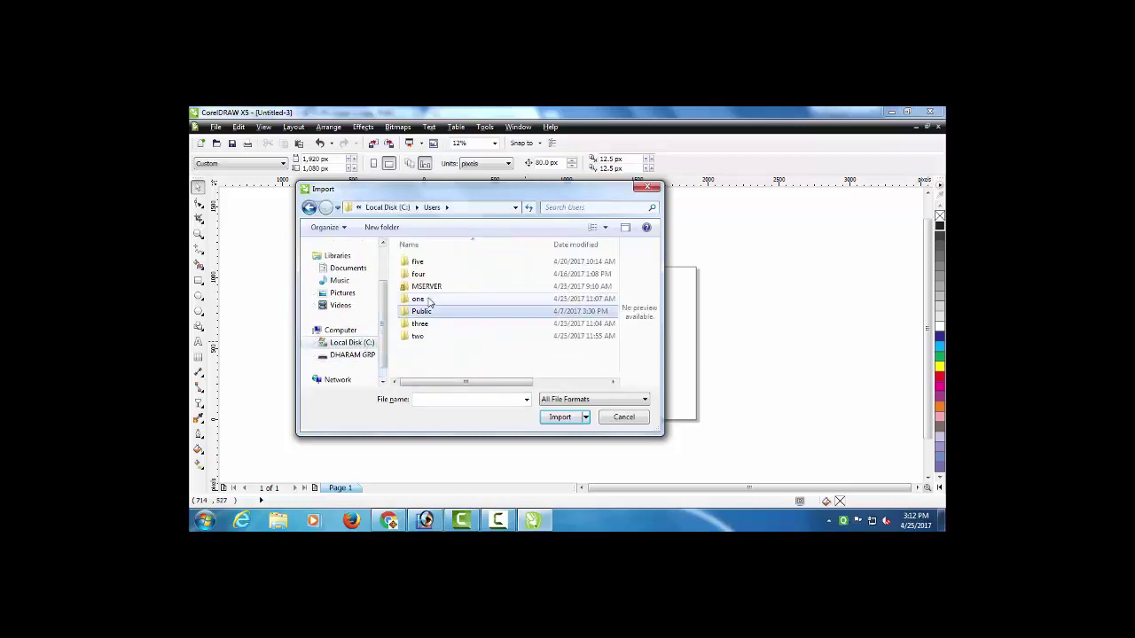
double_click(432, 361)
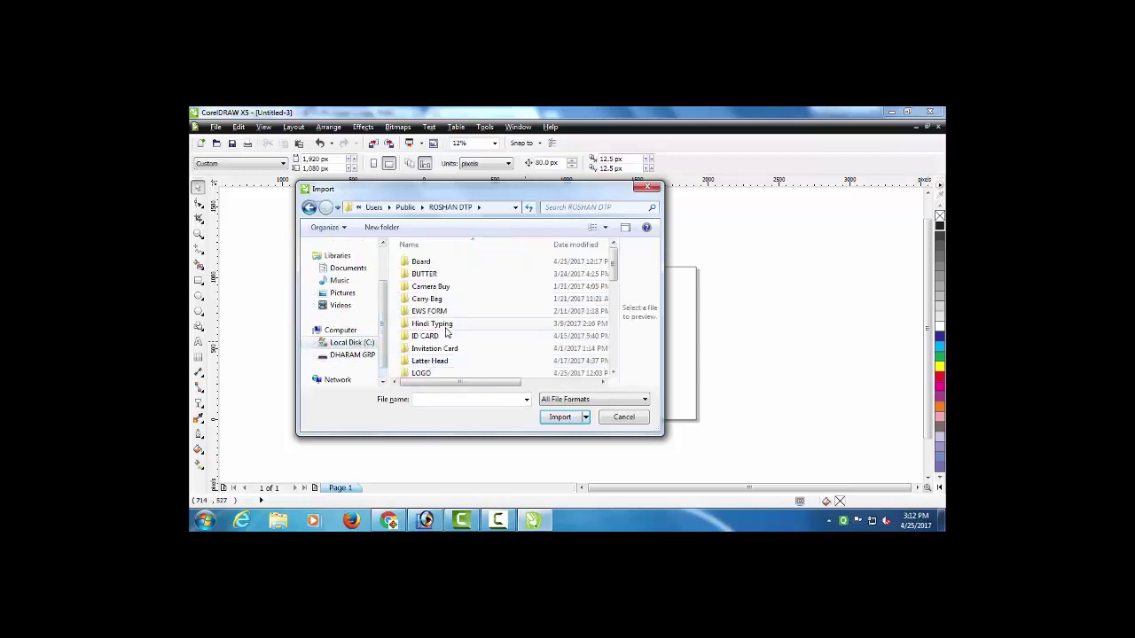
scroll(446, 332, "down", 3)
key("Return")
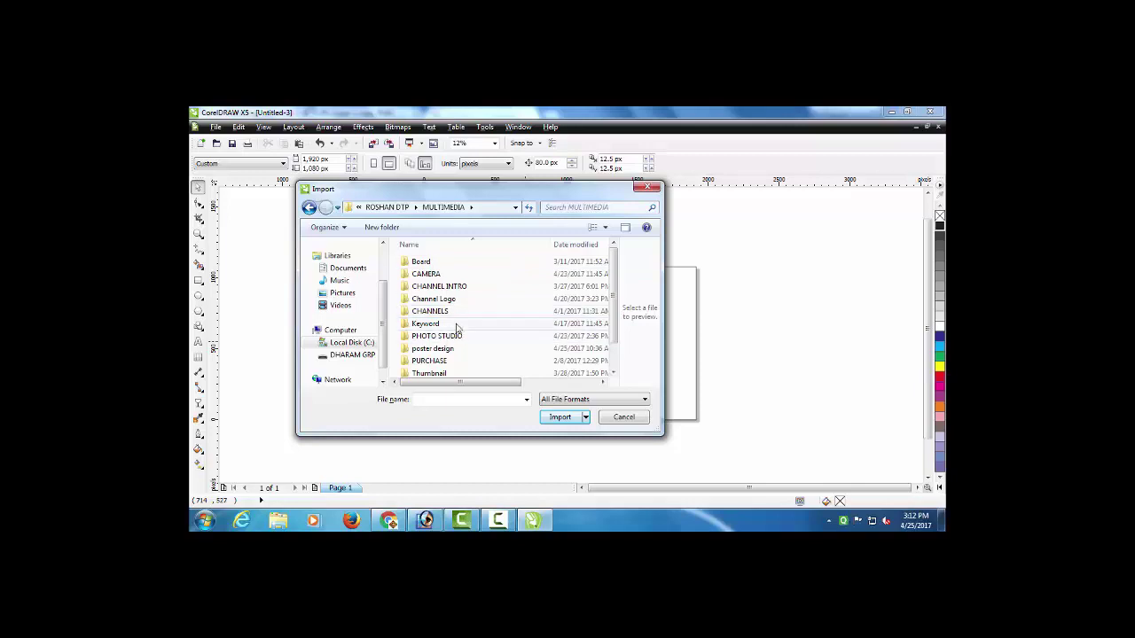
Step: Import the CONNECT WITH YOUTUBE PSD file and place it at original size beside the page
double_click(457, 338)
left_click(461, 263)
left_click(561, 451)
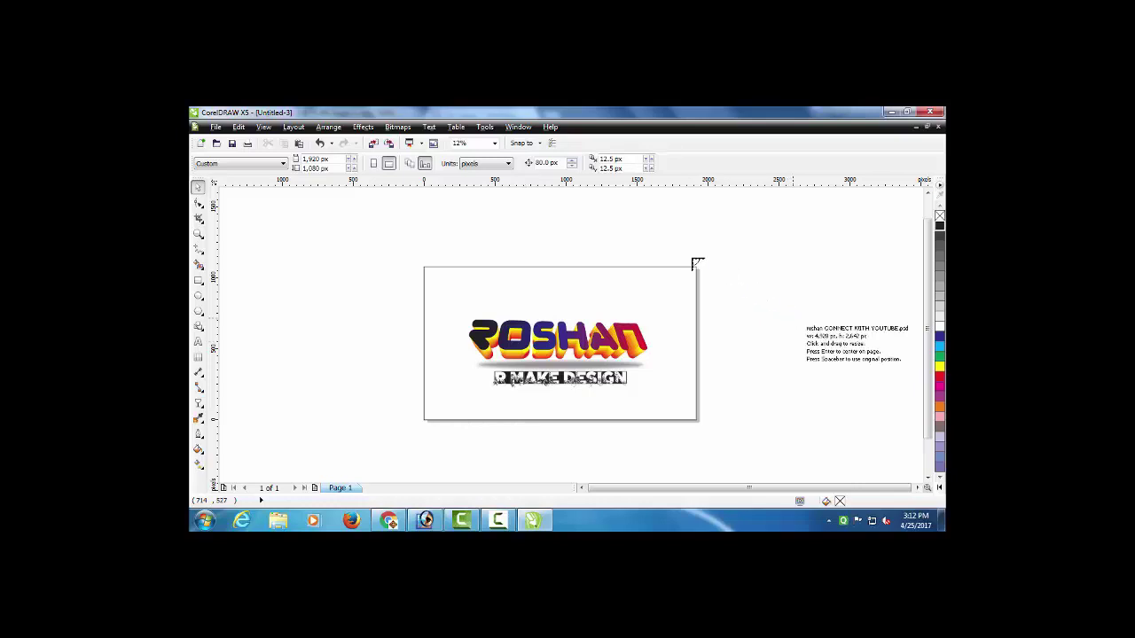
left_click(758, 287)
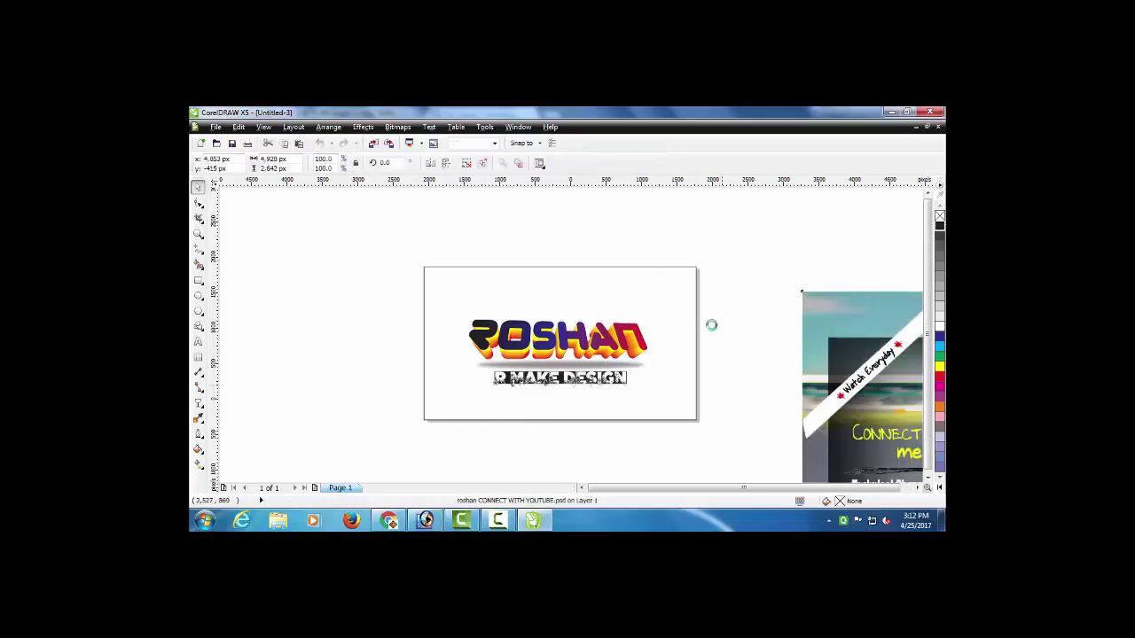
Step: Ungroup the imported poster into its layers and delete the dark vignette layer
left_click(710, 399)
left_click(714, 447)
left_click_drag(712, 488, 722, 489)
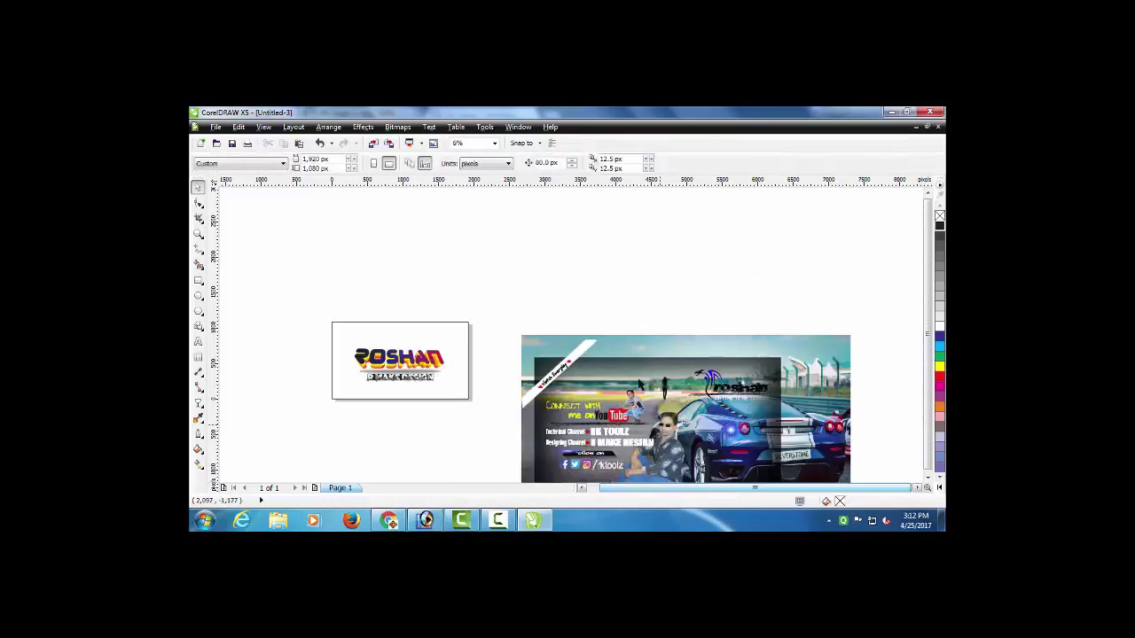
left_click(668, 456)
left_click(485, 166)
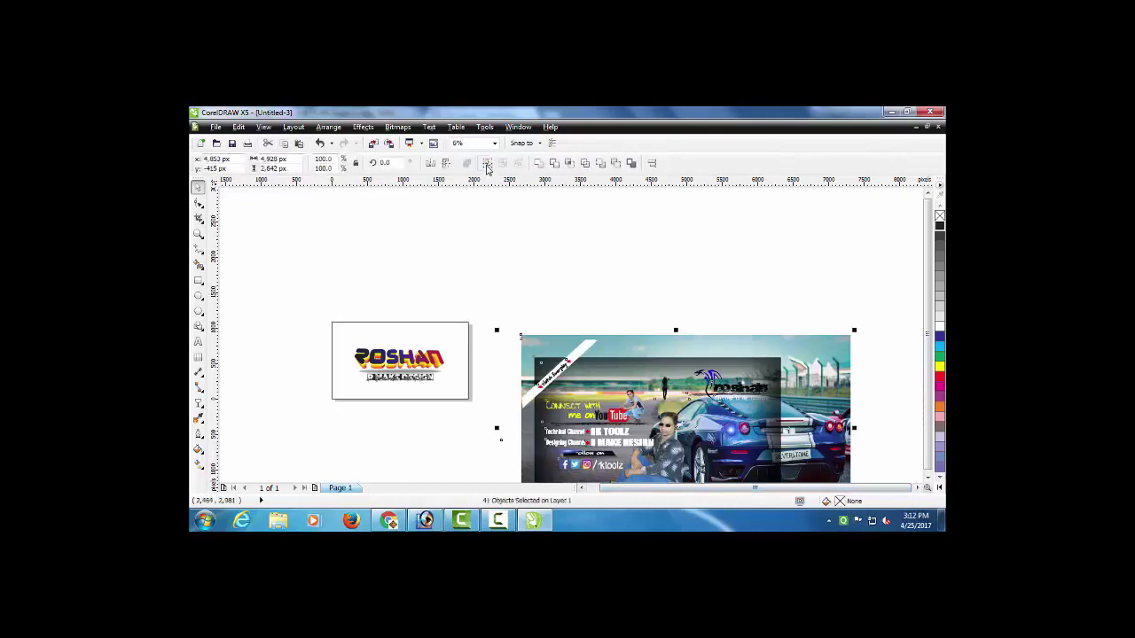
left_click(499, 436)
left_click_drag(675, 457, 724, 291)
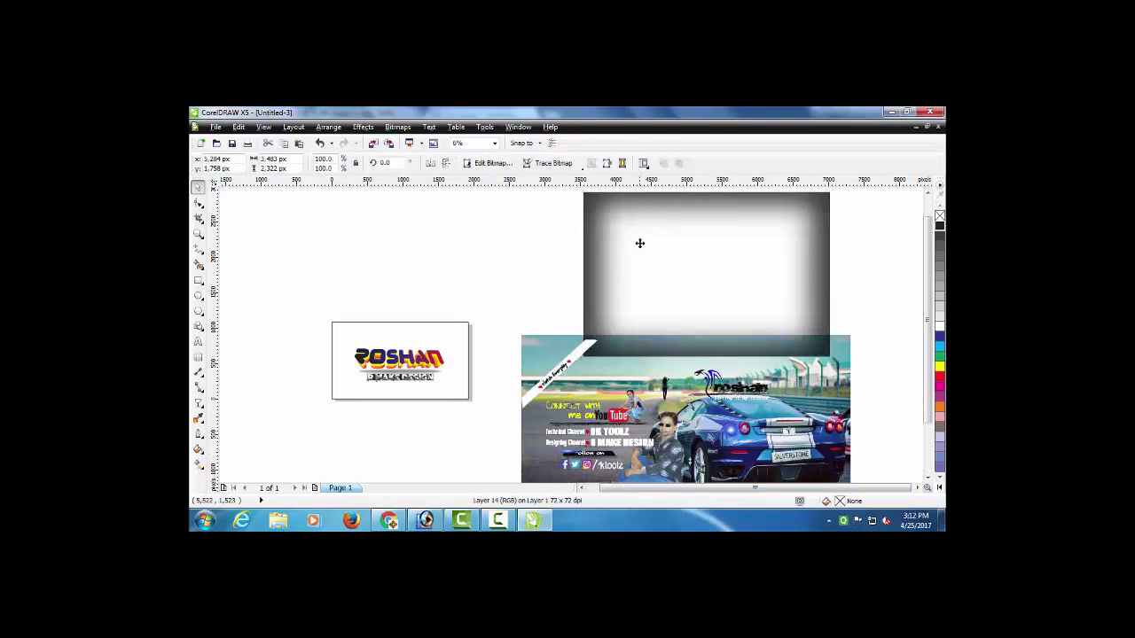
key("Delete")
Step: Move the two cut-out photos of the man from the poster over to the page
left_click_drag(679, 427, 359, 324)
left_click_drag(636, 410, 414, 318)
left_click(498, 410)
Step: Shrink the large seated man and place him mirrored horizontally at the end of the extruded text
scroll(368, 377, "up", 2)
left_click(325, 361)
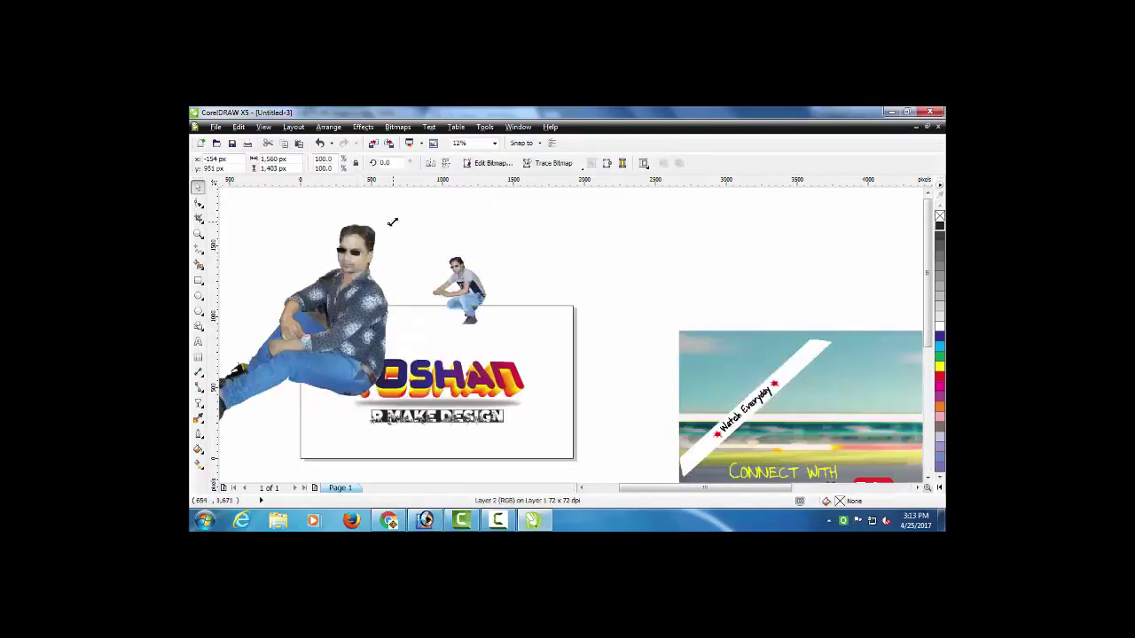
left_click_drag(313, 296, 346, 348)
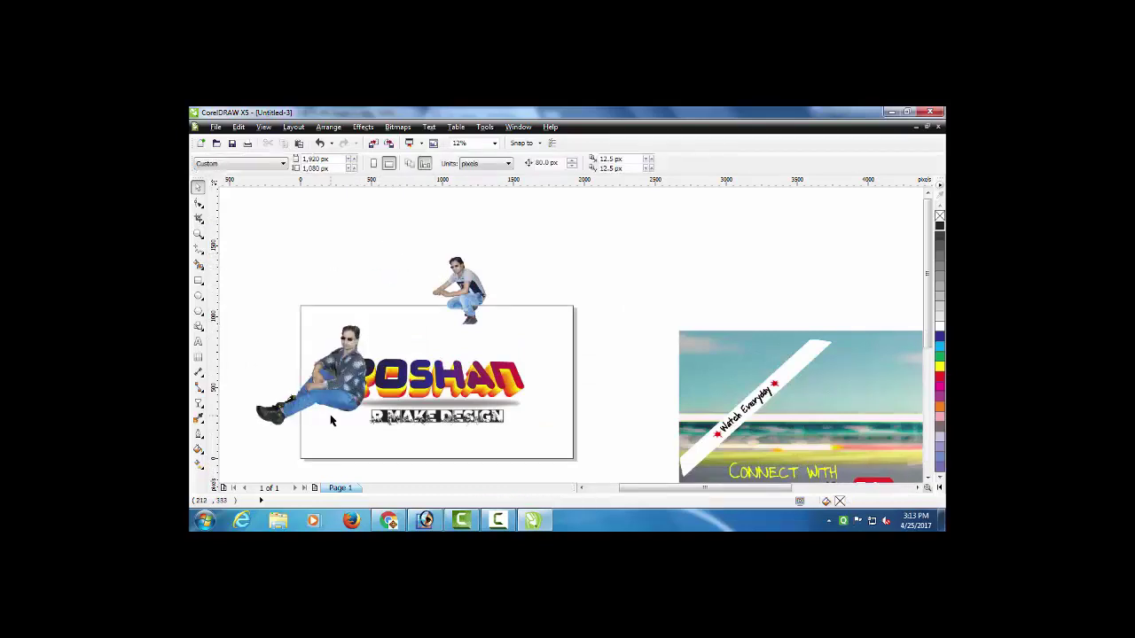
left_click_drag(283, 387, 534, 395)
left_click(609, 292)
Step: Shrink the extruded text together with its shadow and the R MAKE DESIGN line, and shift the seated man inward beside it
left_click_drag(256, 330, 447, 410)
left_click(449, 413)
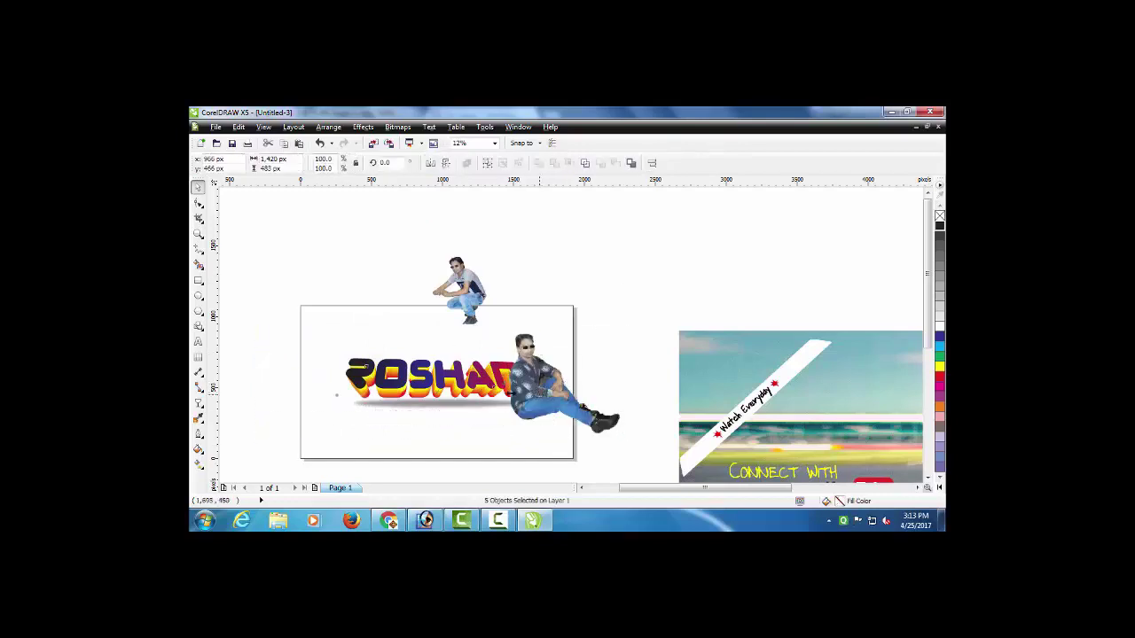
left_click_drag(586, 396, 560, 399)
left_click(616, 326)
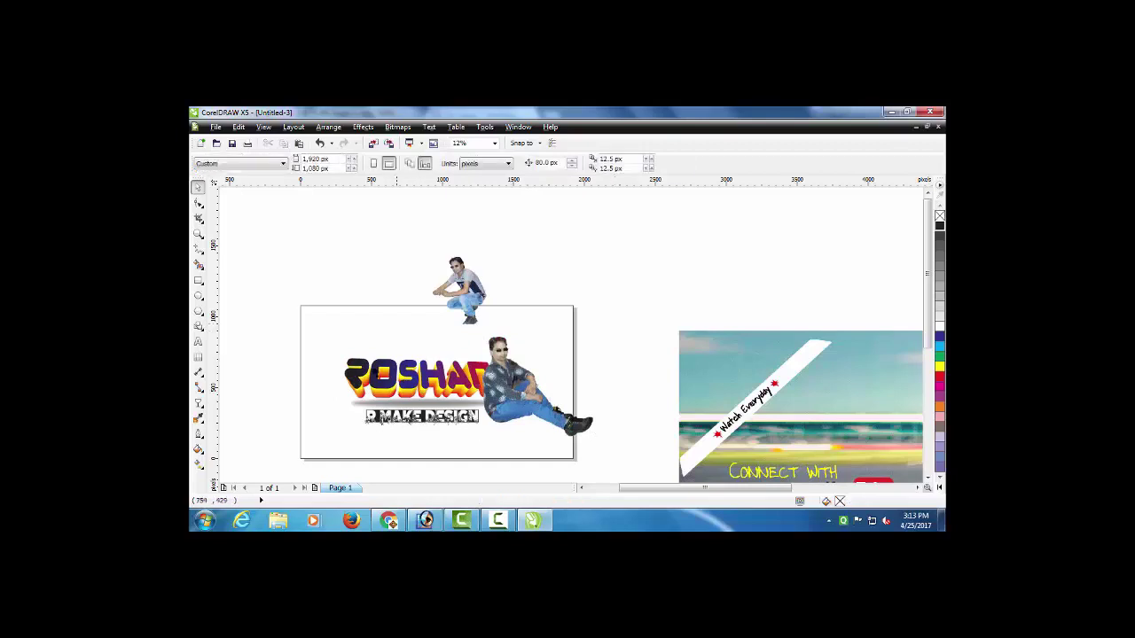
left_click_drag(248, 326, 523, 453)
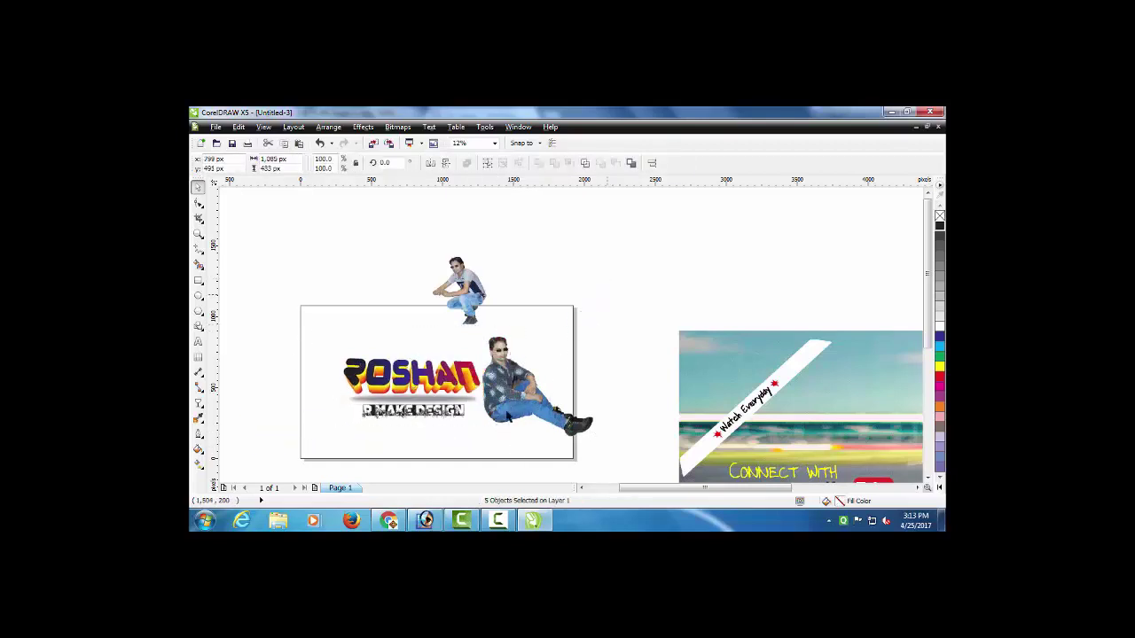
left_click(607, 294)
Step: Scale the seated man down to 37% (about 577 px wide) and move him against the last extruded letter
scroll(540, 374, "up", 1)
left_click(580, 399)
left_click_drag(683, 464, 624, 439)
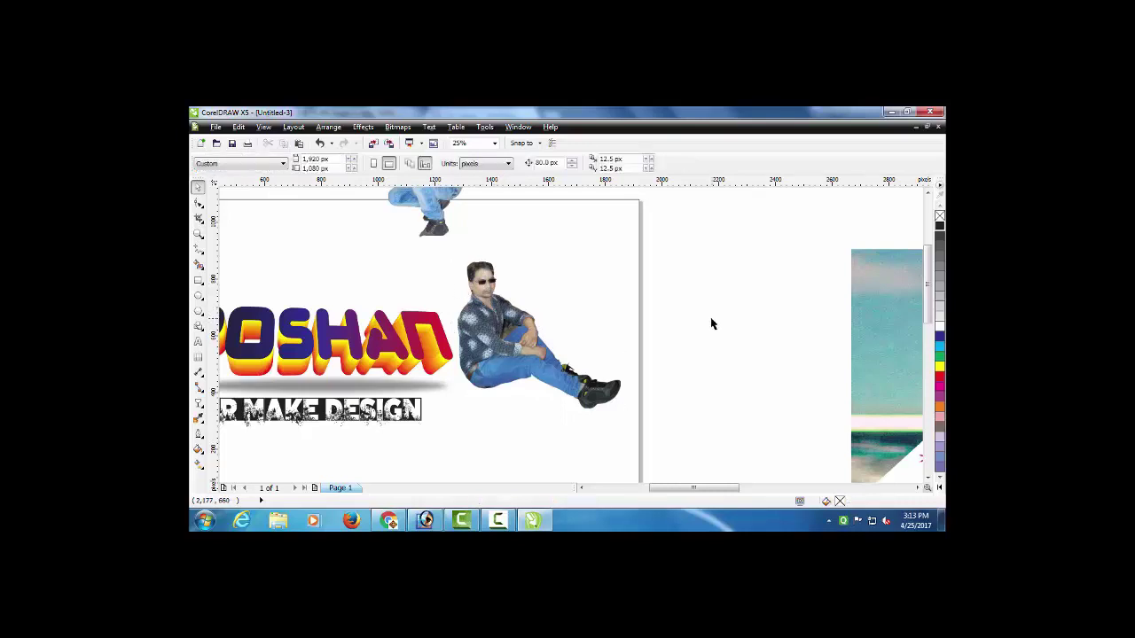
left_click_drag(498, 348, 478, 349)
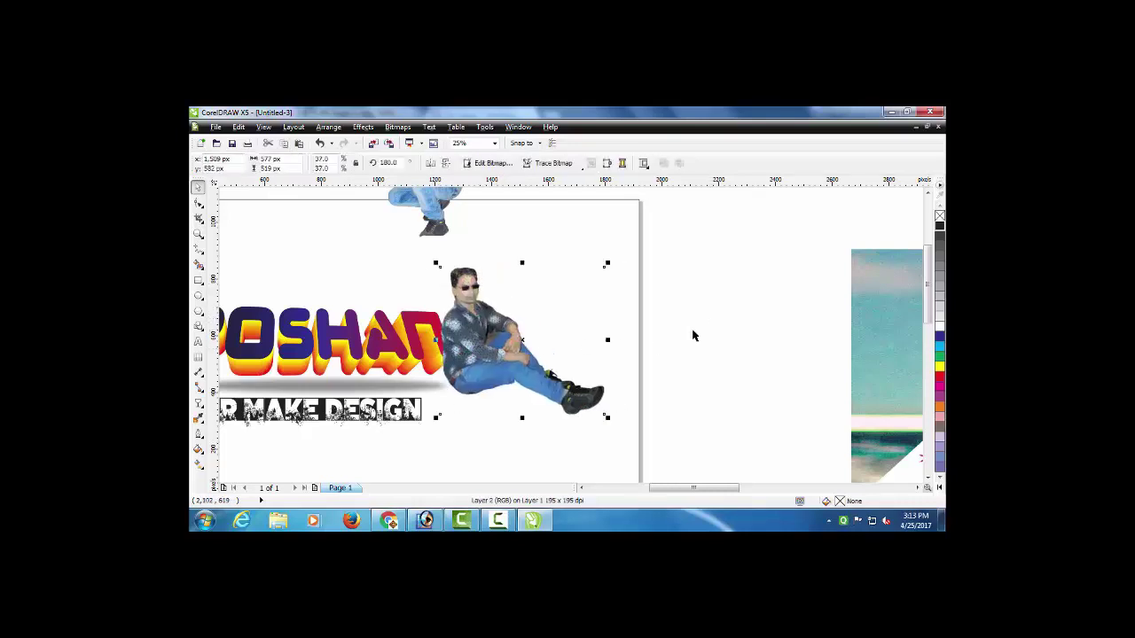
left_click(669, 305)
Step: Mirror the crouching man horizontally and place him at the start of the text with his hands on the first letter
scroll(491, 312, "up", 1)
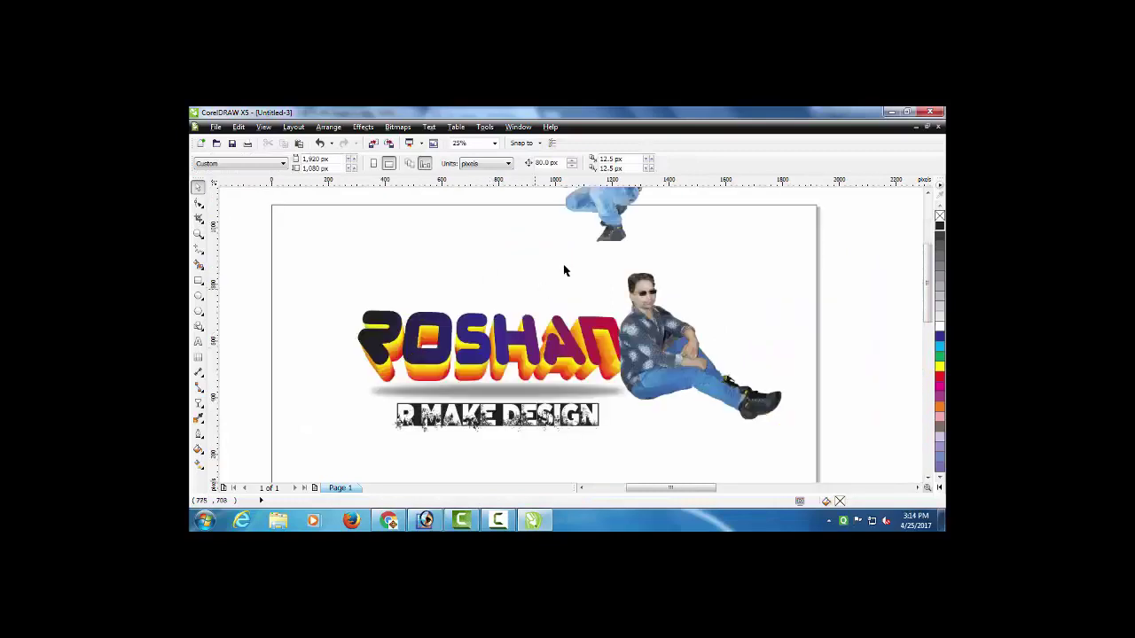
left_click_drag(621, 200, 428, 308)
left_click(430, 163)
left_click_drag(364, 337, 320, 358)
left_click(262, 337)
scroll(429, 330, "down", 2)
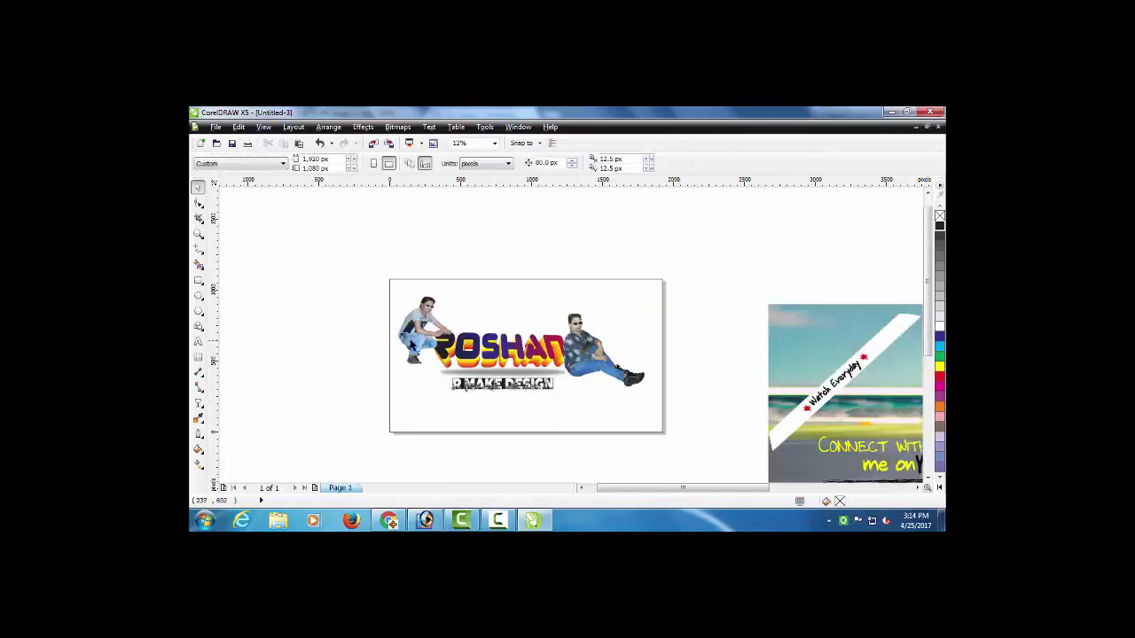
scroll(429, 330, "up", 2)
scroll(410, 344, "down", 2)
scroll(405, 345, "up", 2)
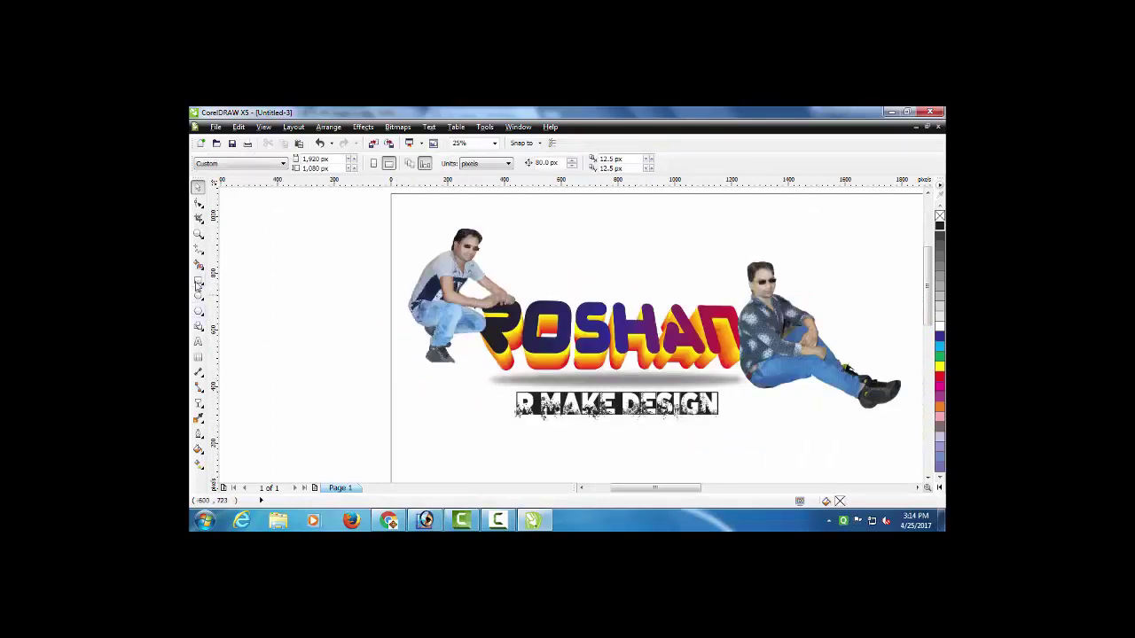
Step: Draw a thin horizontal rectangle about 1,225 px wide and 20 px high just beneath the extruded text and fill it red
left_click(198, 282)
left_click_drag(405, 363, 759, 379)
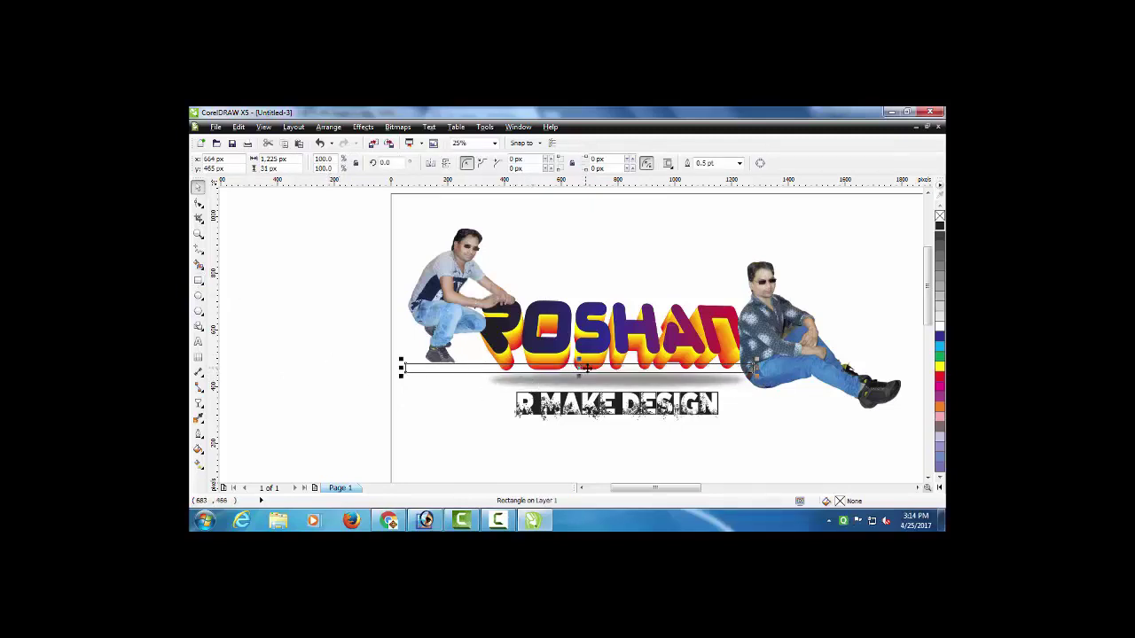
left_click_drag(585, 367, 528, 358)
scroll(603, 375, "up", 1)
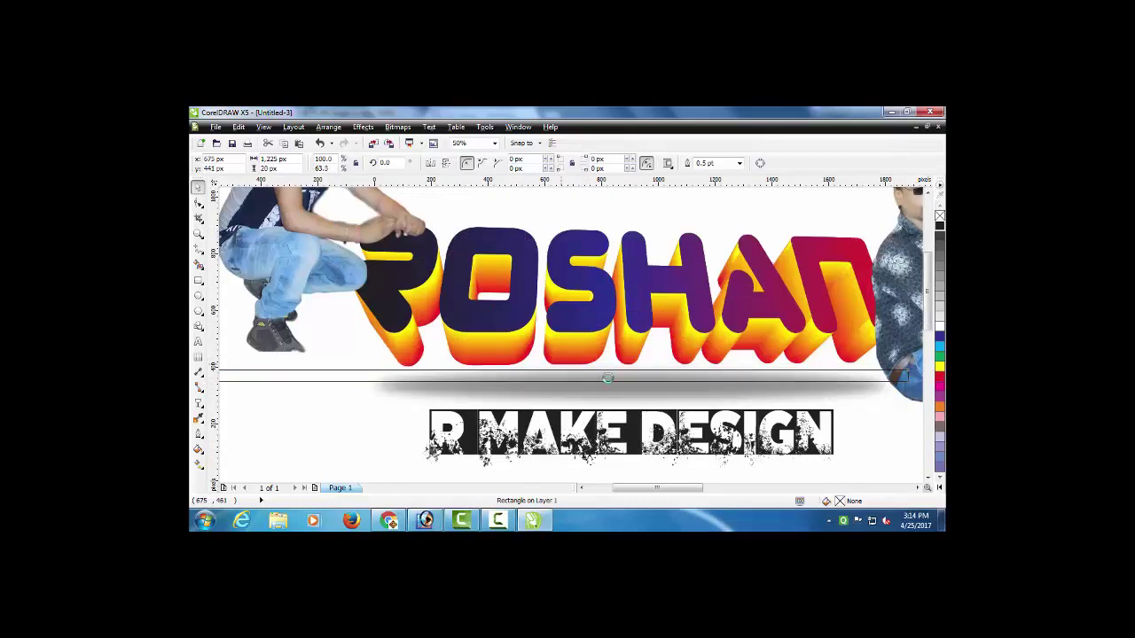
scroll(608, 376, "down", 1)
left_click(939, 378)
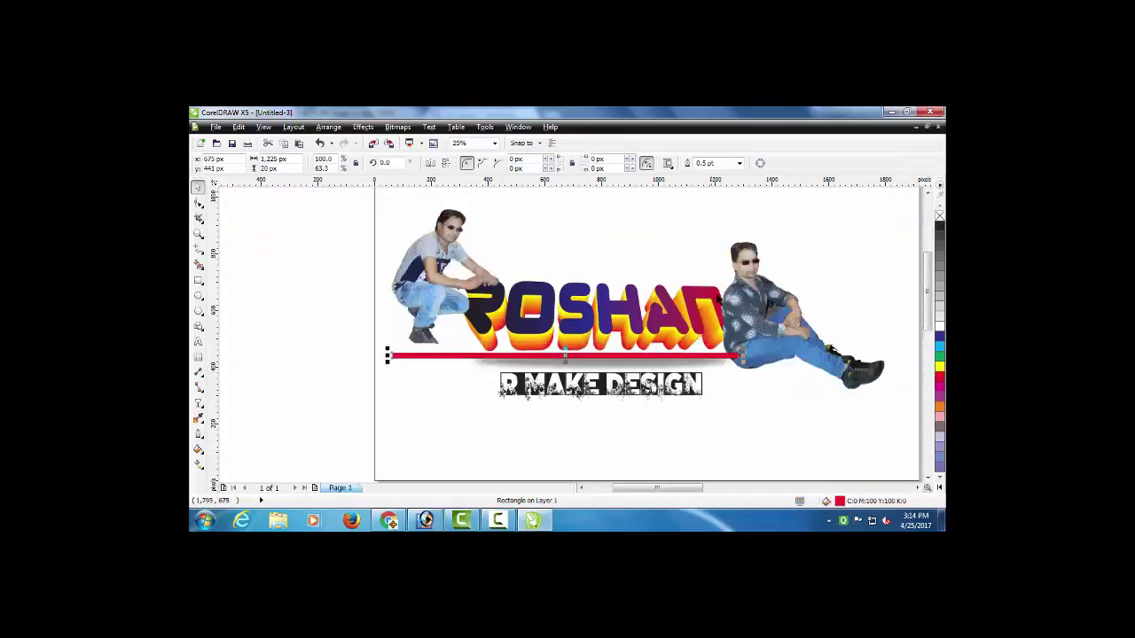
Step: Stretch the crouching man downward so that his shoes rest on the red bar
left_click(425, 333)
scroll(426, 340, "up", 1)
left_click_drag(456, 351, 469, 374)
scroll(458, 366, "up", 2)
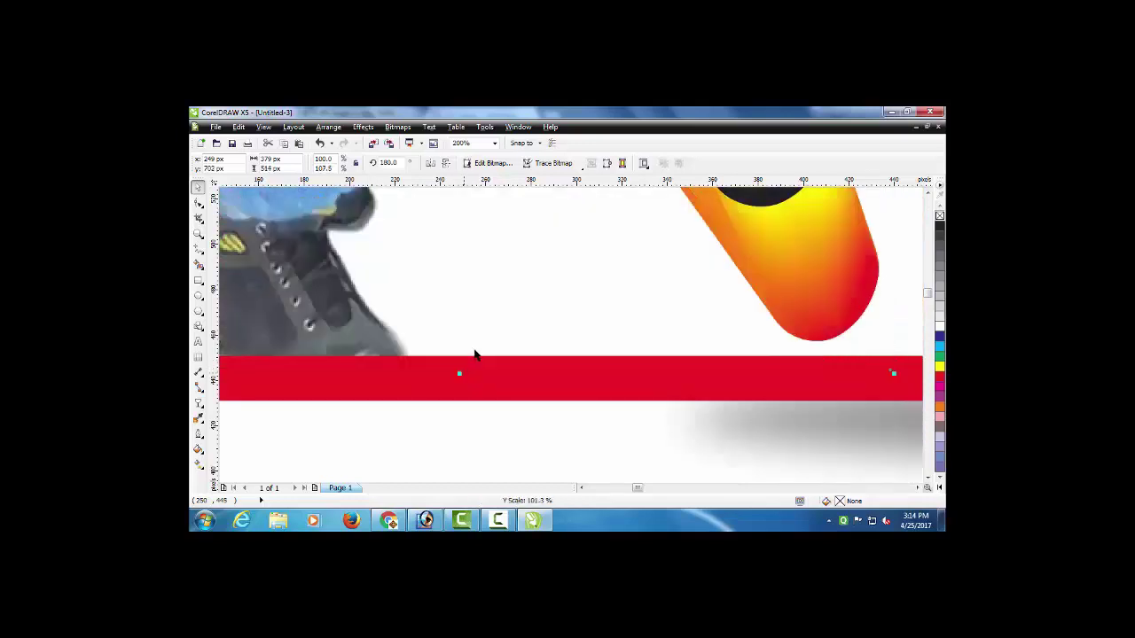
scroll(530, 347, "down", 1)
scroll(465, 332, "down", 1)
left_click(264, 349)
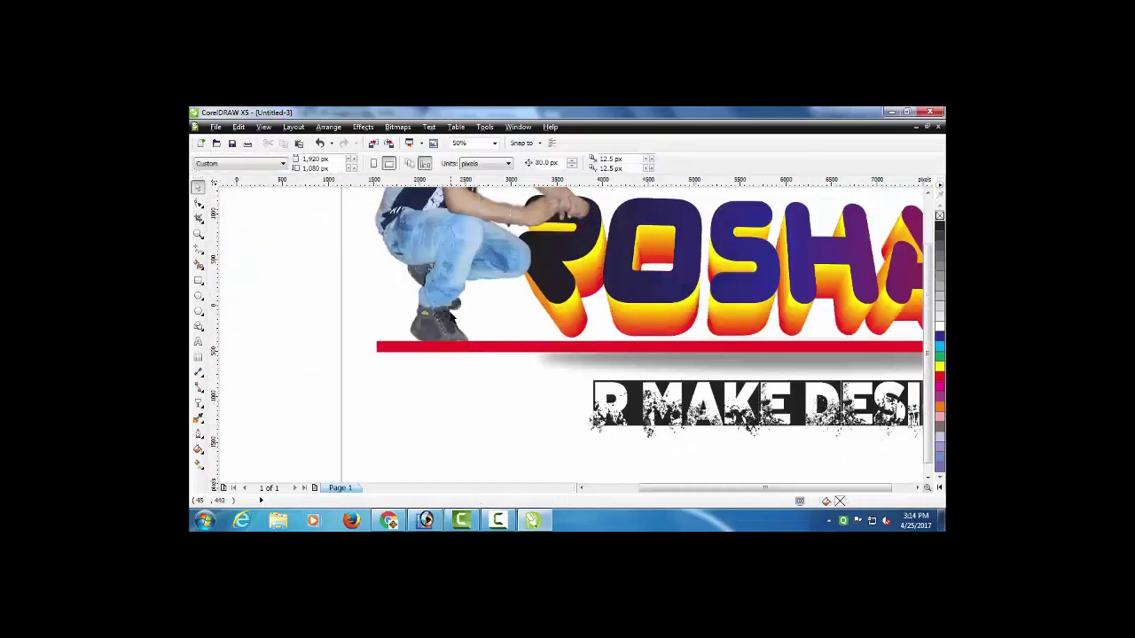
Step: Move the Facebook, Twitter and Instagram icons from the car banner onto the page below the R MAKE DESIGN line
scroll(596, 367, "down", 2)
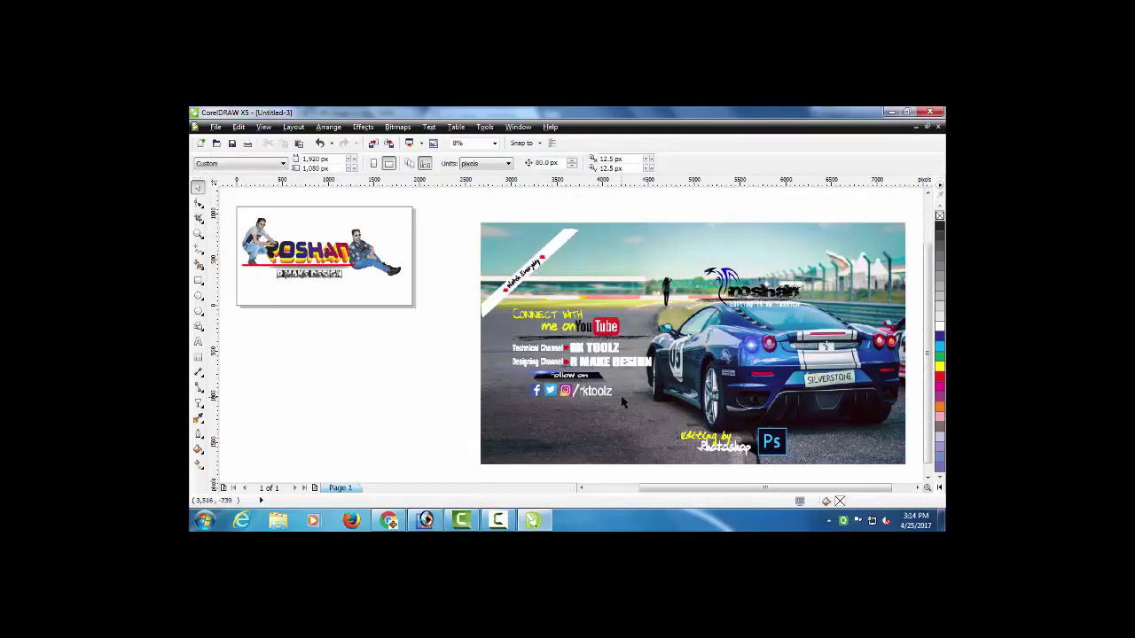
left_click(559, 396)
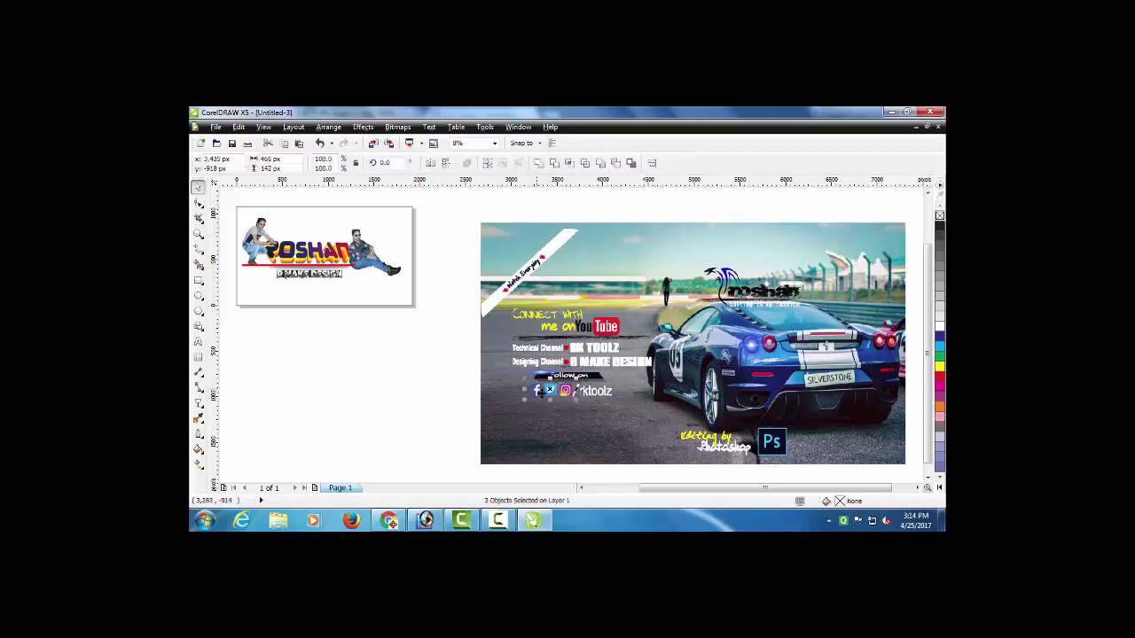
left_click_drag(540, 391, 344, 342)
Step: Delete the car banner with all its elements beside the page
left_click_drag(465, 211, 861, 464)
left_click(488, 355)
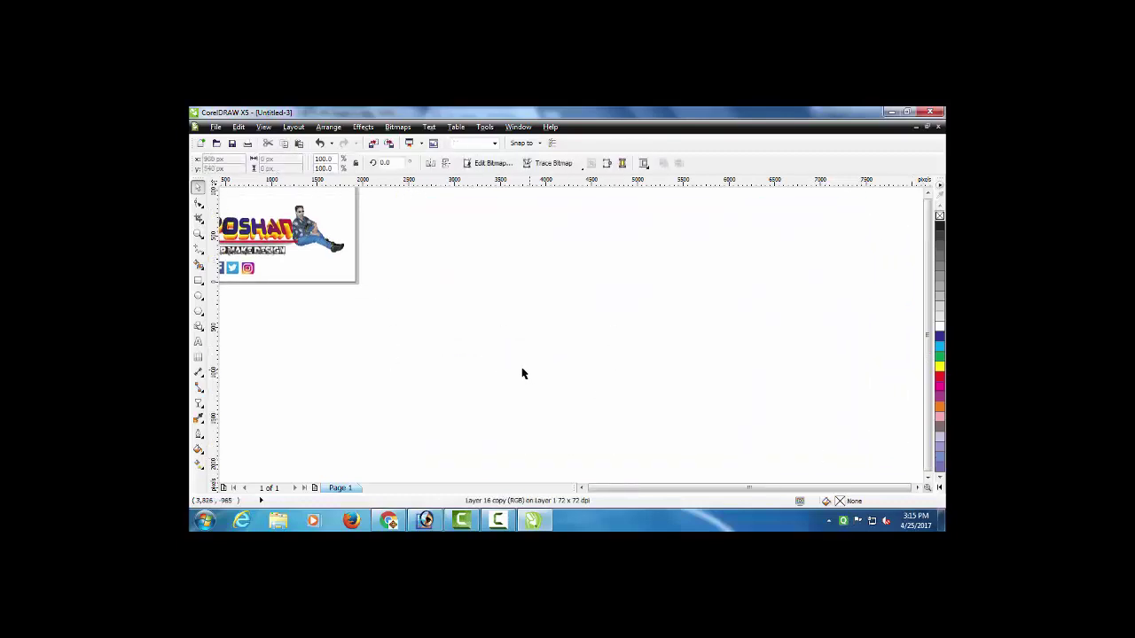
left_click(346, 299)
key("shift+F4")
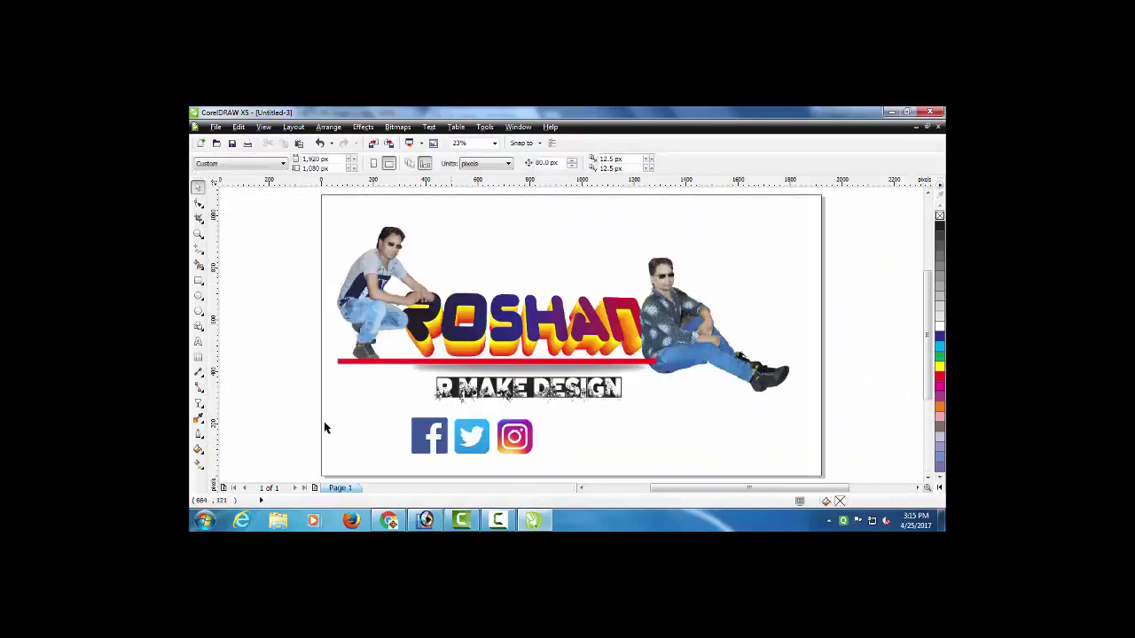
Step: Shrink the three social media icons together to about 90%
left_click_drag(264, 403, 339, 376)
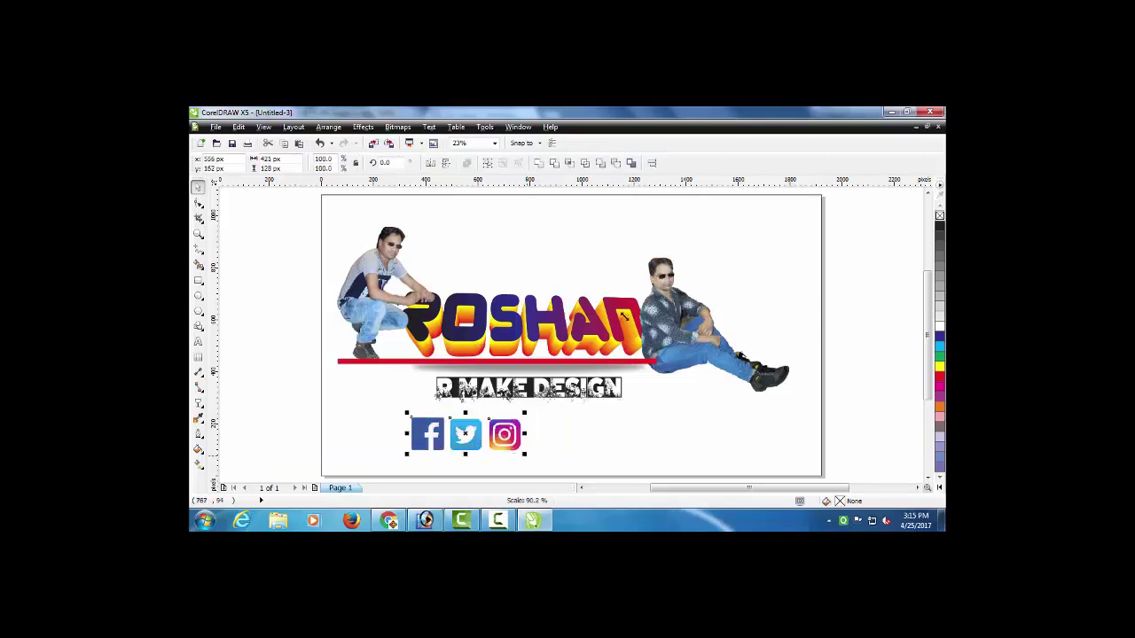
left_click(668, 352)
left_click(636, 366)
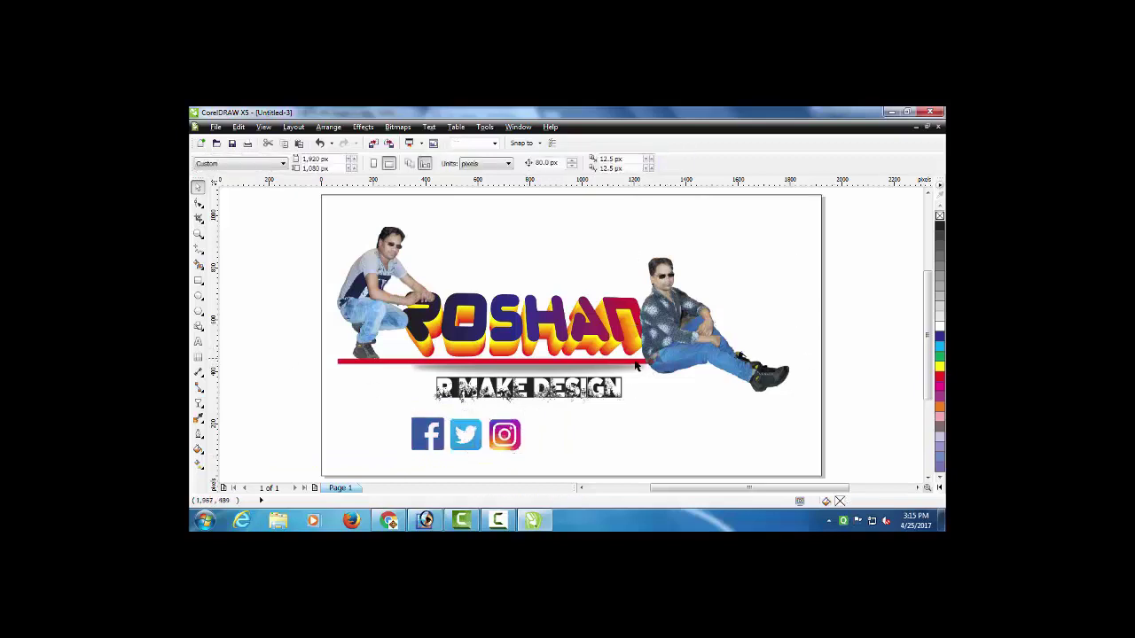
Step: Extend the start of the red bar to the page's left edge
left_click(355, 364)
scroll(358, 365, "up", 2)
left_click_drag(361, 366, 323, 368)
key("F4")
left_click(533, 376)
left_click(819, 300)
left_click(874, 254)
Step: Add the Arial text rktoolz beside the icons, enlarge it to about 131 pt and drop a copy over the Instagram icon
key("F8")
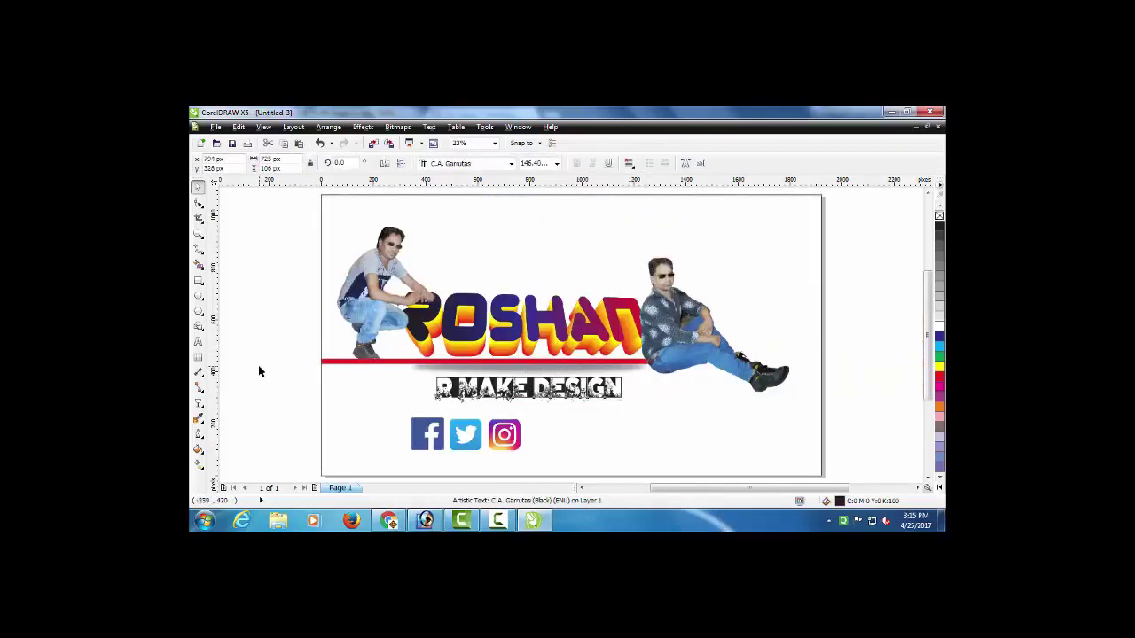
type("rosh")
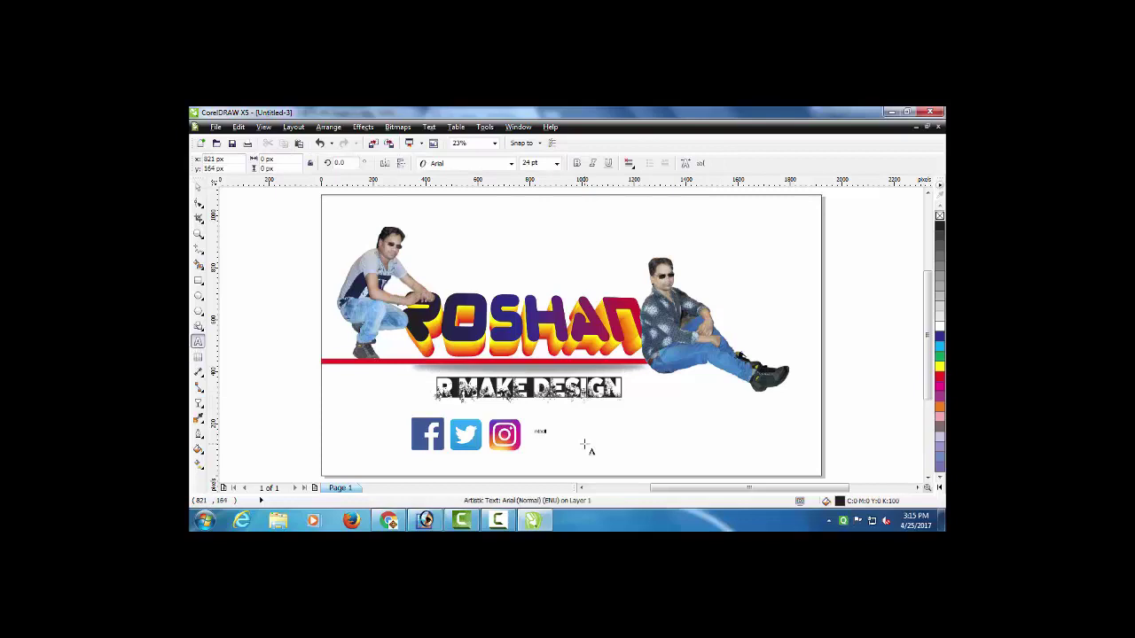
left_click_drag(551, 438, 518, 431)
right_click(519, 431)
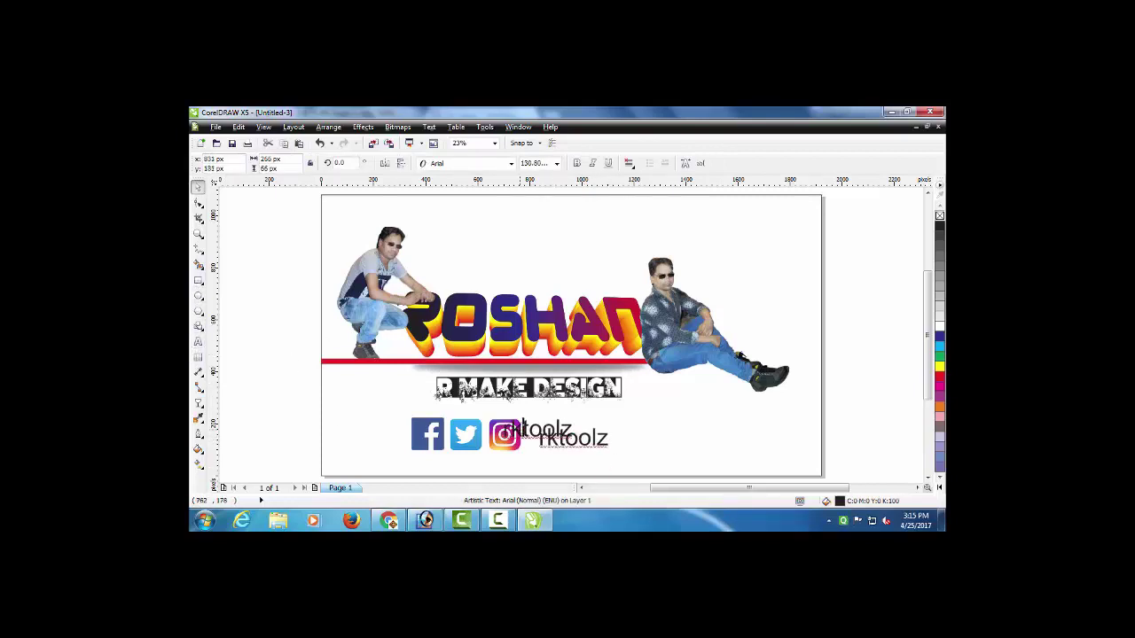
Step: Replace the wording of the copied text with a single slash (/)
key("F8")
type("/")
key("ctrl+space")
key("F8")
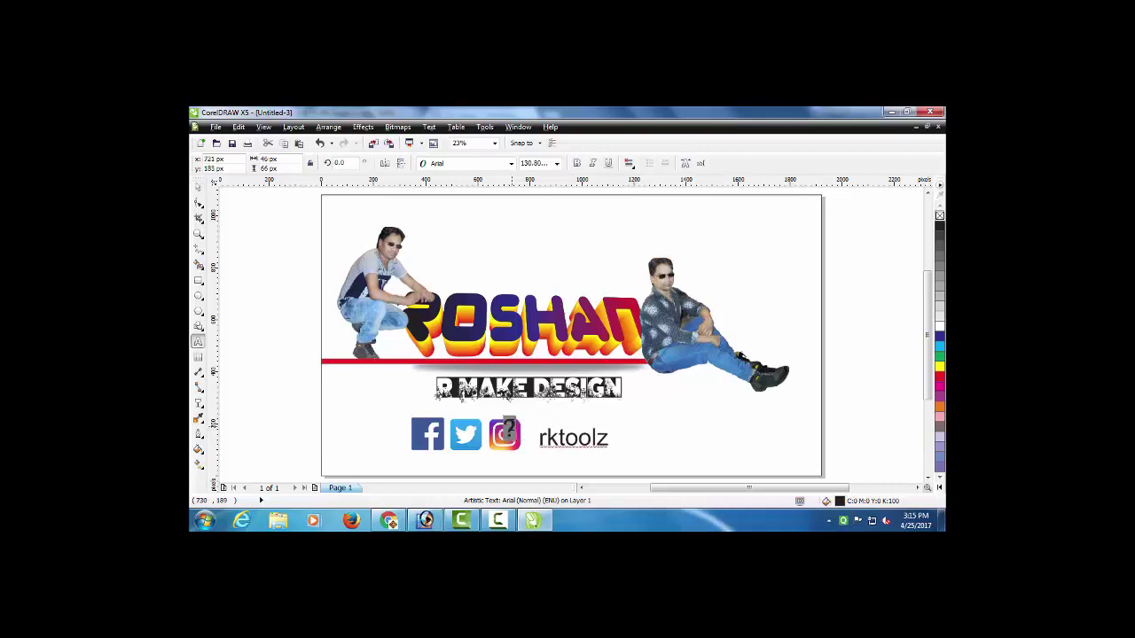
type("/")
key("ctrl+space")
Step: Enlarge the slash to about 298 pt and line it up with rktoolz directly after the Instagram icon
scroll(563, 460, "up", 1)
left_click_drag(540, 416, 609, 420)
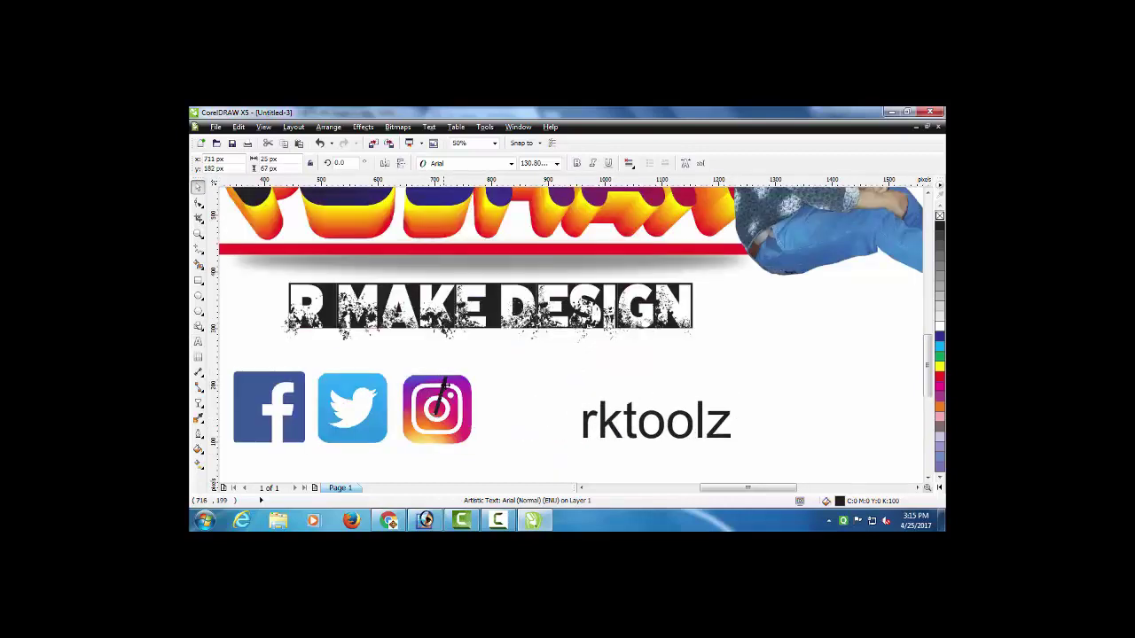
left_click_drag(507, 395, 523, 355)
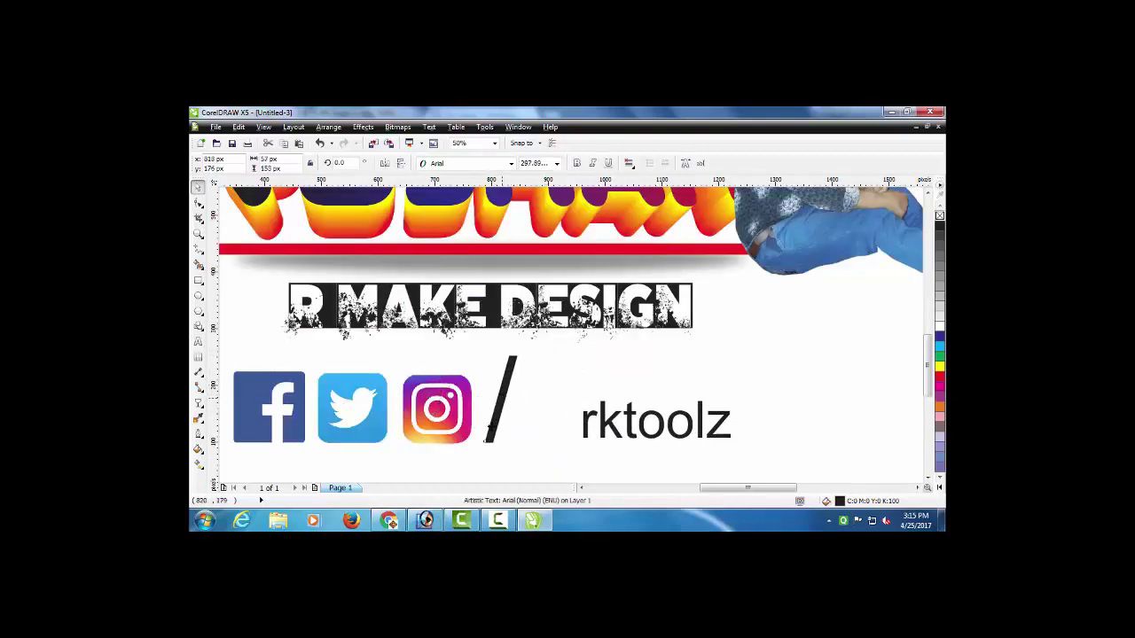
left_click_drag(503, 397, 496, 412)
left_click_drag(621, 408, 559, 410)
scroll(640, 336, "down", 2)
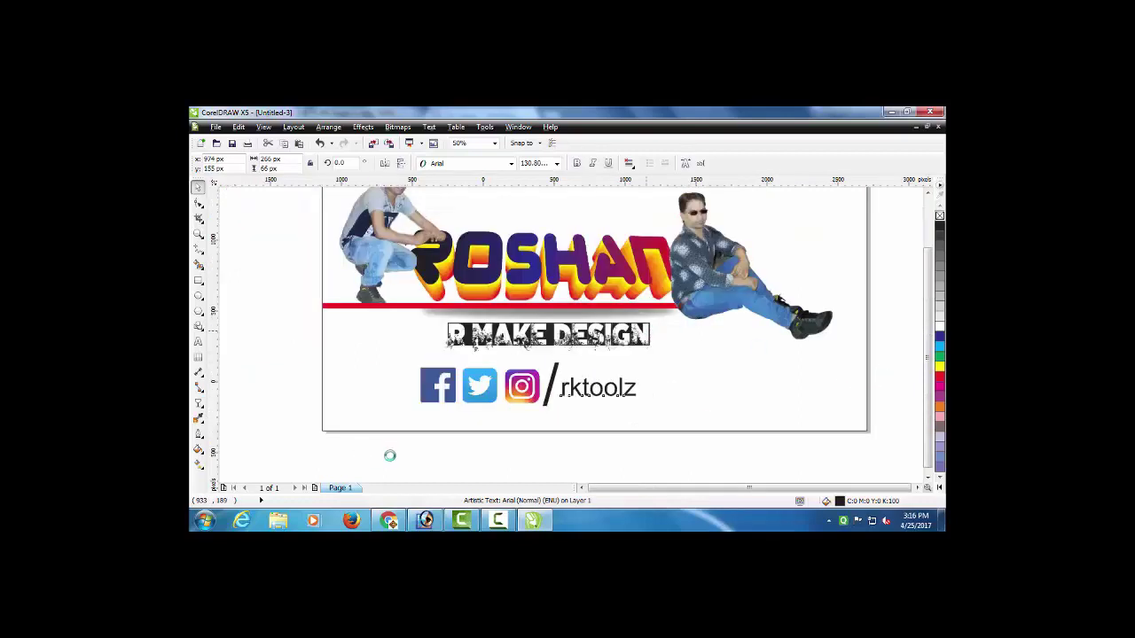
Step: Reduce the slash to the height of the icons and move rktoolz right up against it
scroll(559, 431, "up", 1)
left_click_drag(390, 429, 735, 324)
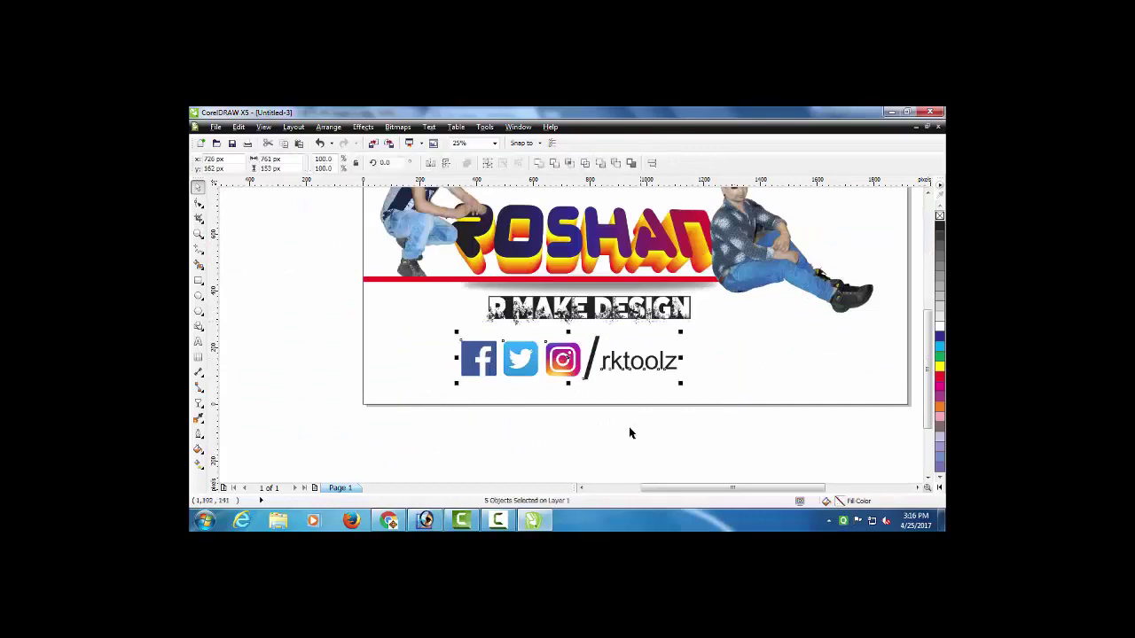
left_click(544, 452)
scroll(601, 357, "up", 2)
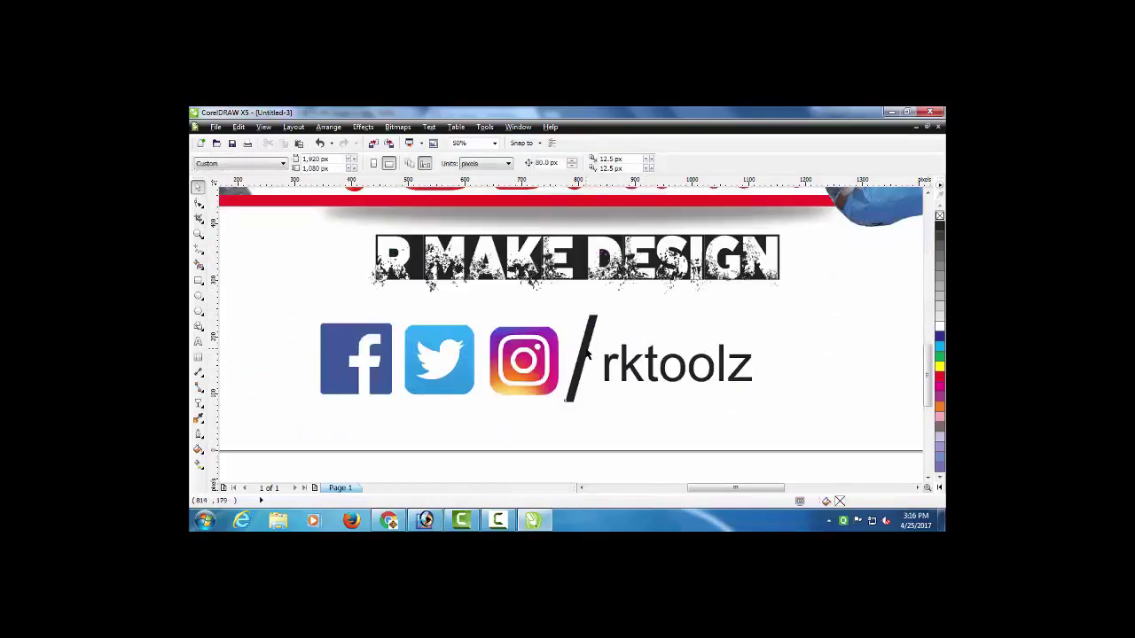
left_click(592, 356)
left_click_drag(583, 334, 584, 324)
left_click_drag(583, 349, 595, 372)
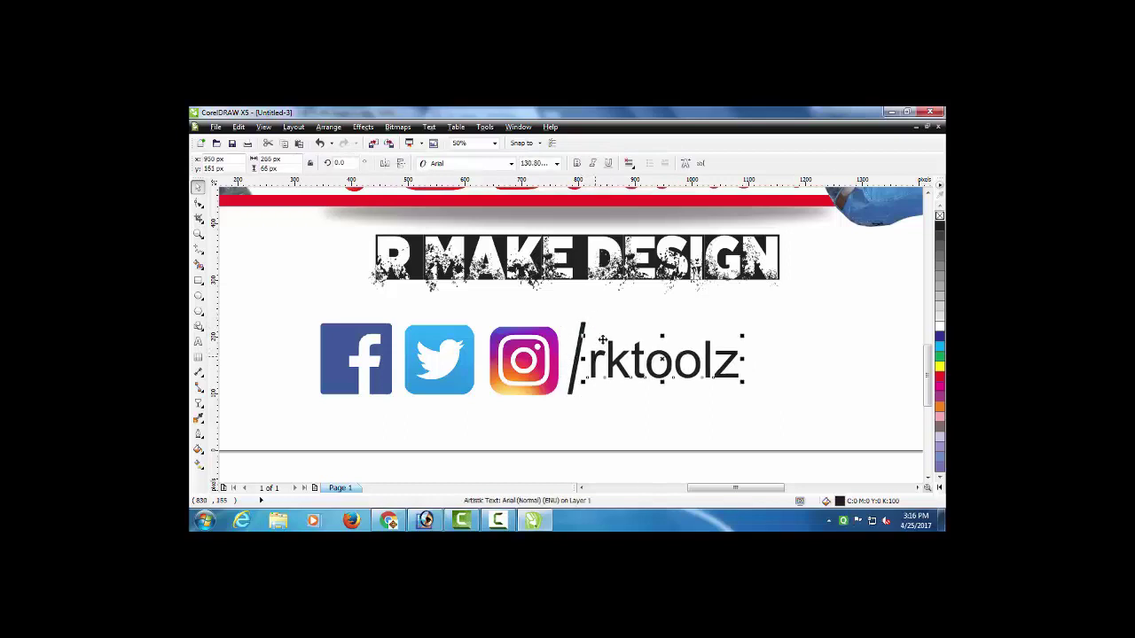
Step: Enlarge the rktoolz text to 164 pt
scroll(603, 345, "down", 2)
left_click_drag(404, 445, 705, 322)
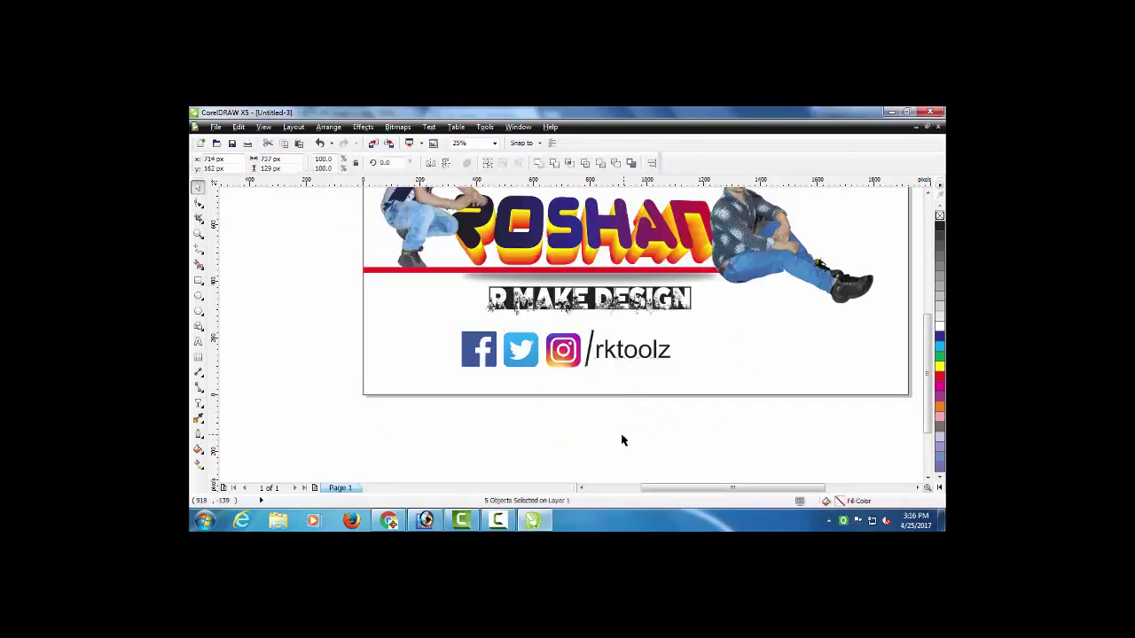
left_click_drag(436, 434, 718, 324)
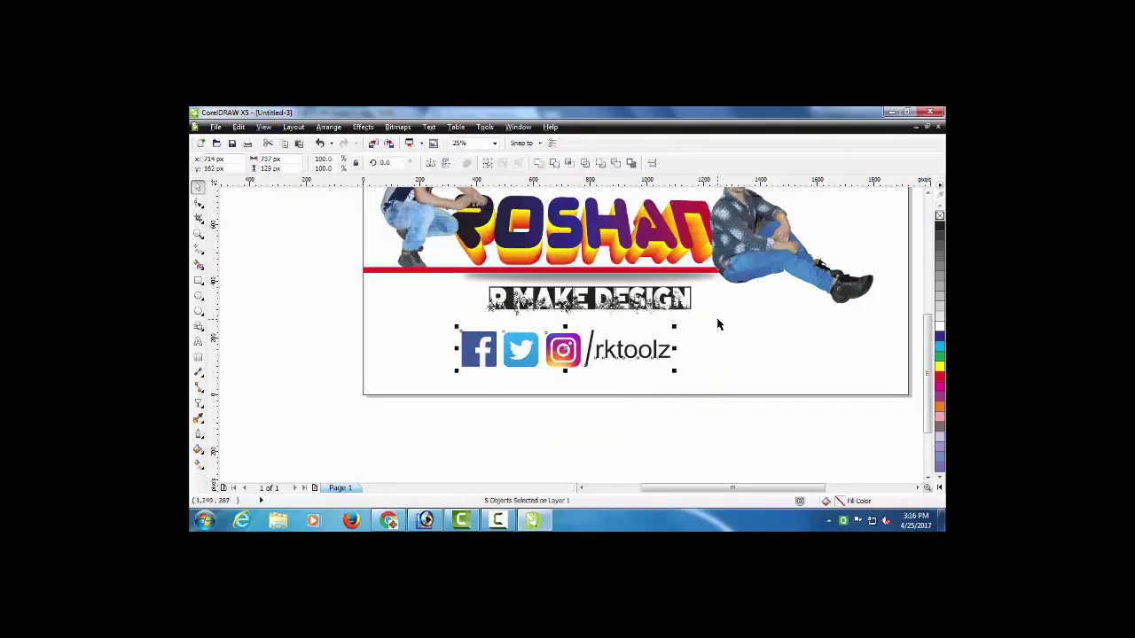
left_click(653, 377)
left_click(654, 353)
left_click_drag(674, 362, 706, 367)
scroll(611, 356, "up", 1)
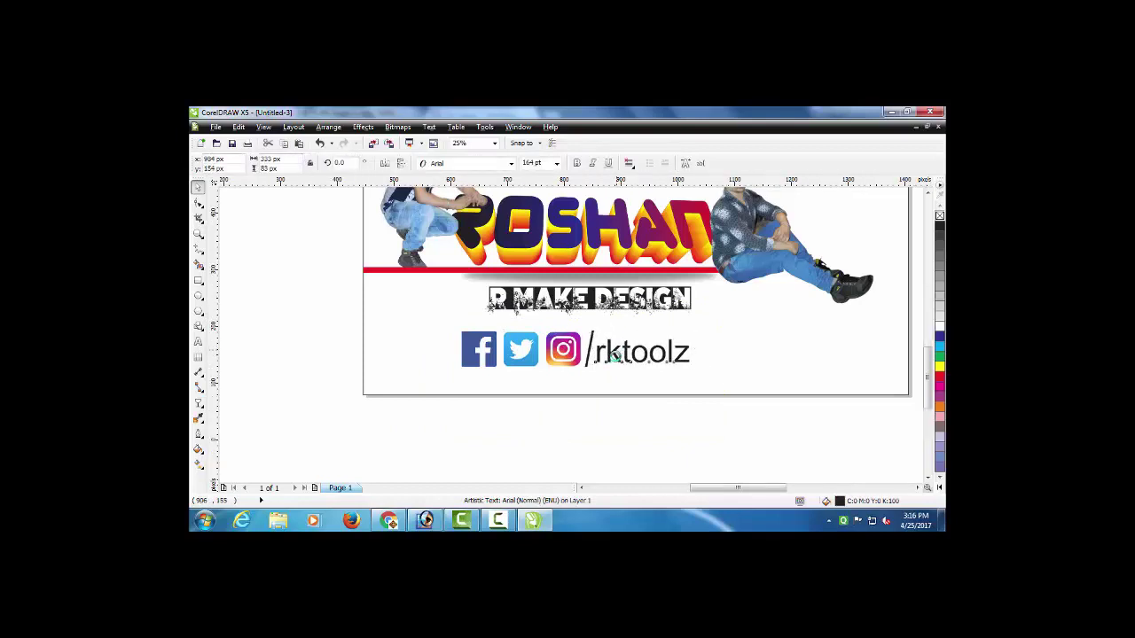
scroll(612, 355, "up", 2)
scroll(611, 355, "down", 2)
Step: Group the three icons, slash and rktoolz, and shift the group right to free space in front of it
left_click_drag(406, 422, 698, 326)
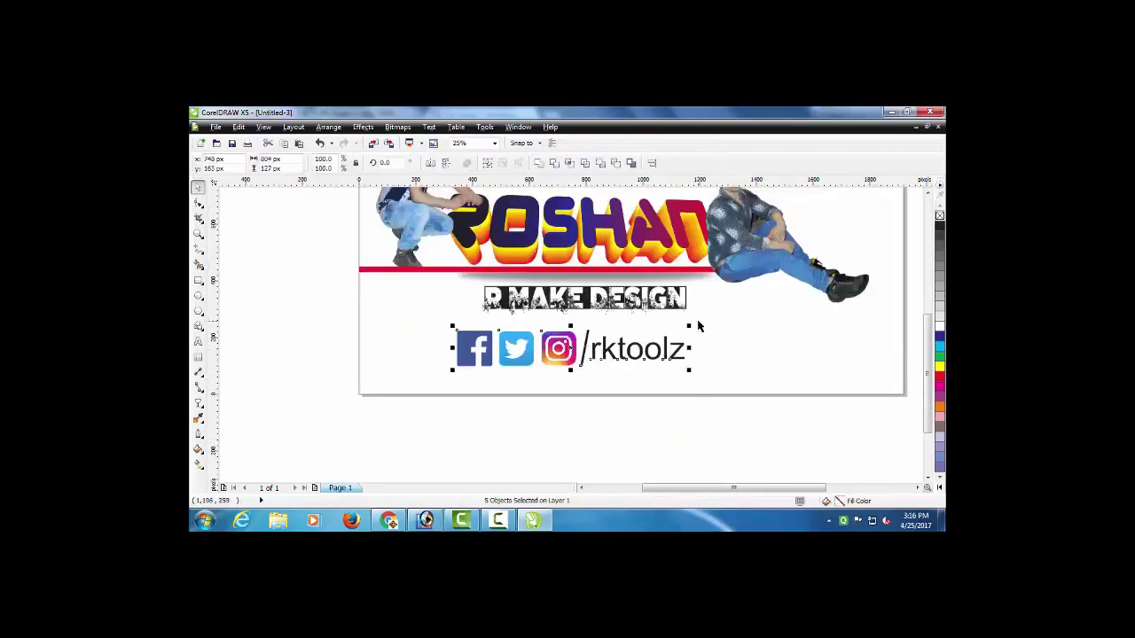
key("ctrl+g")
left_click_drag(559, 349, 636, 347)
left_click(565, 420)
Step: Add the Arial text Connect with, enlarge it and place it directly in front of the Facebook icon
left_click(198, 342)
left_click(405, 342)
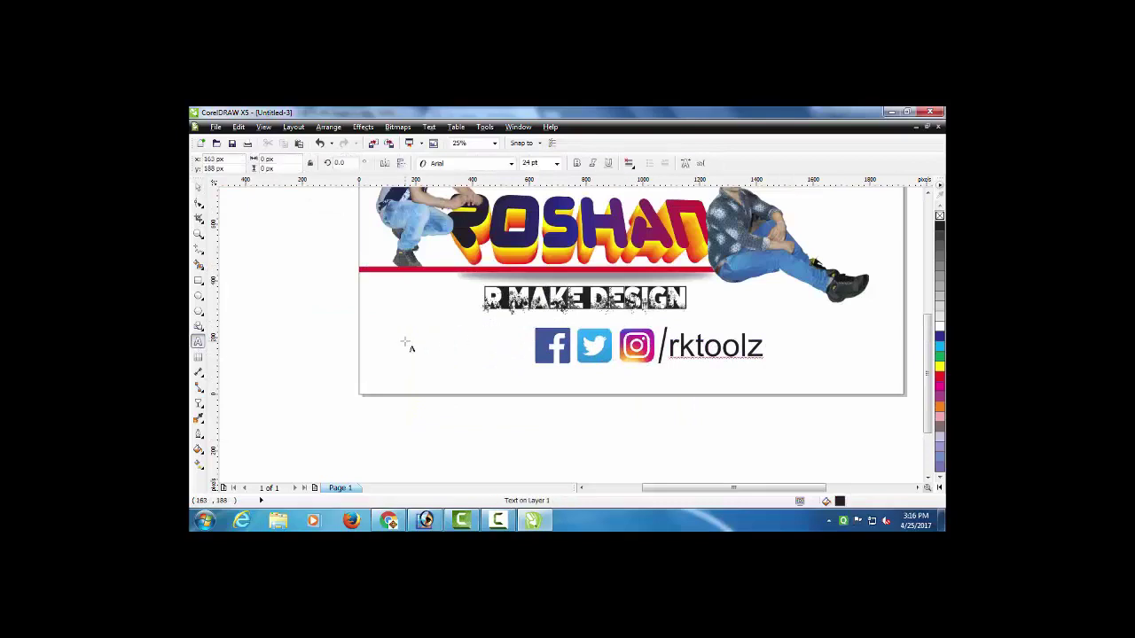
left_click(406, 343)
type("Connect with")
key("ctrl+space")
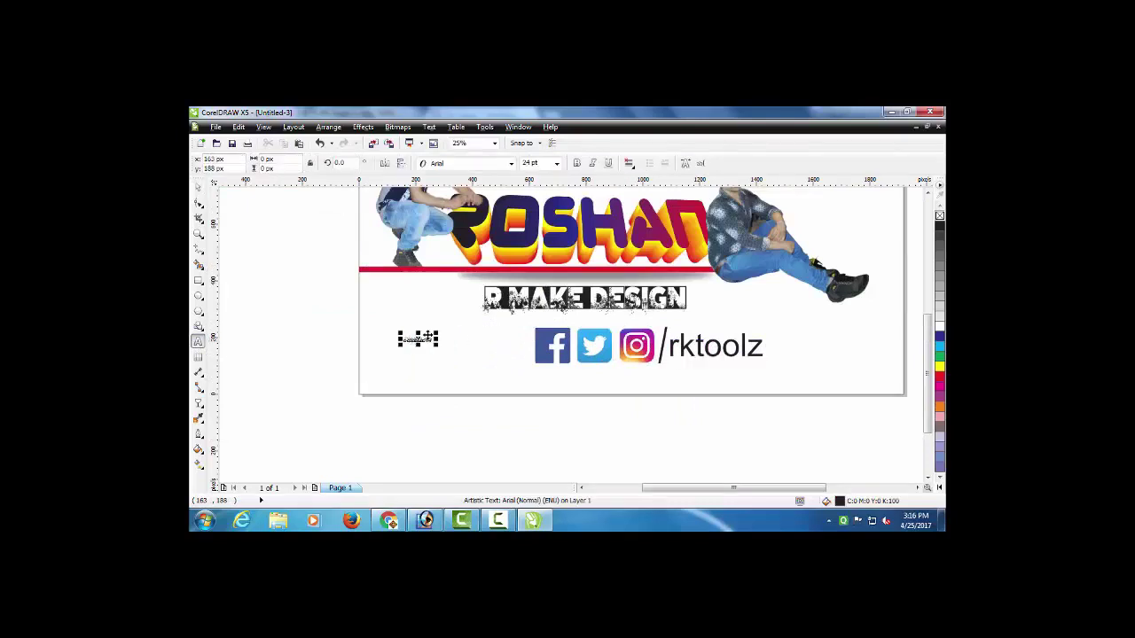
left_click_drag(434, 345, 518, 330)
scroll(501, 358, "up", 1)
scroll(479, 326, "down", 1)
left_click(492, 423)
Step: Centre the Connect with text and the icon group together horizontally on the page
left_click_drag(322, 435, 830, 292)
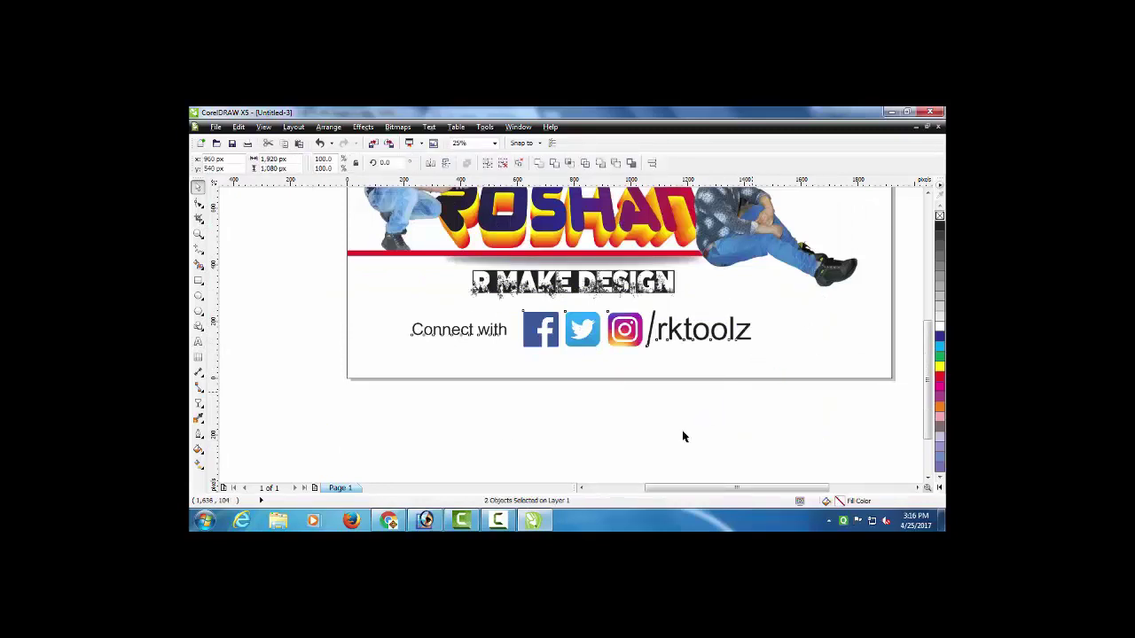
key("p")
left_click(633, 387)
key("shift+F4")
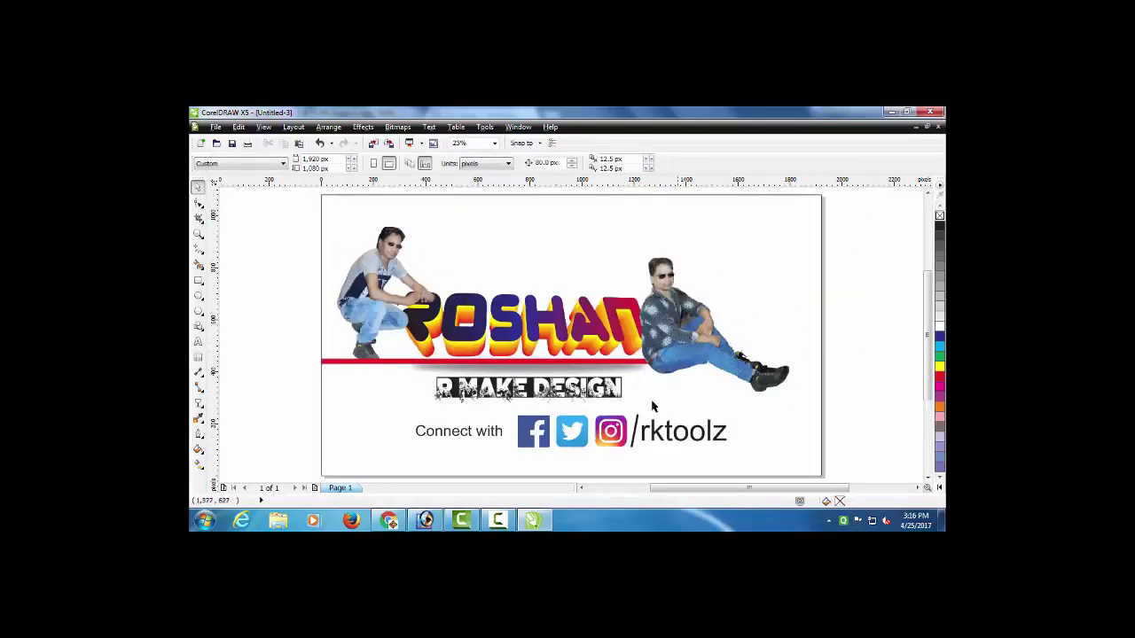
left_click(567, 401)
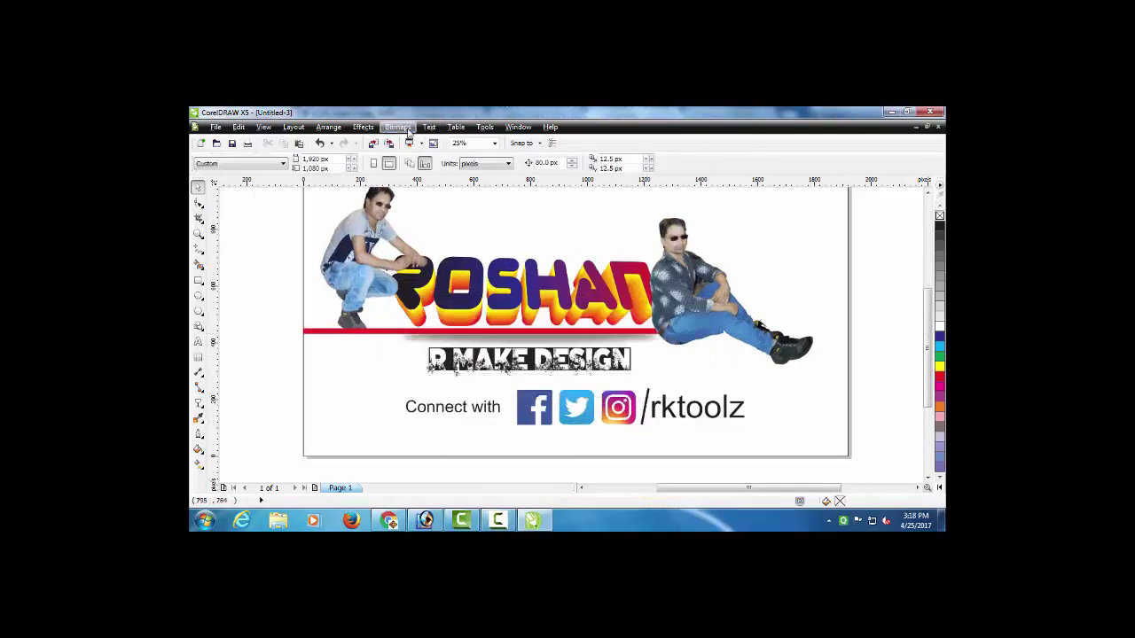
Step: Import Run-for-the-Zoo-2010-logo from the Desktop and place it about 492 px wide over the page's upper-right corner
left_click(373, 143)
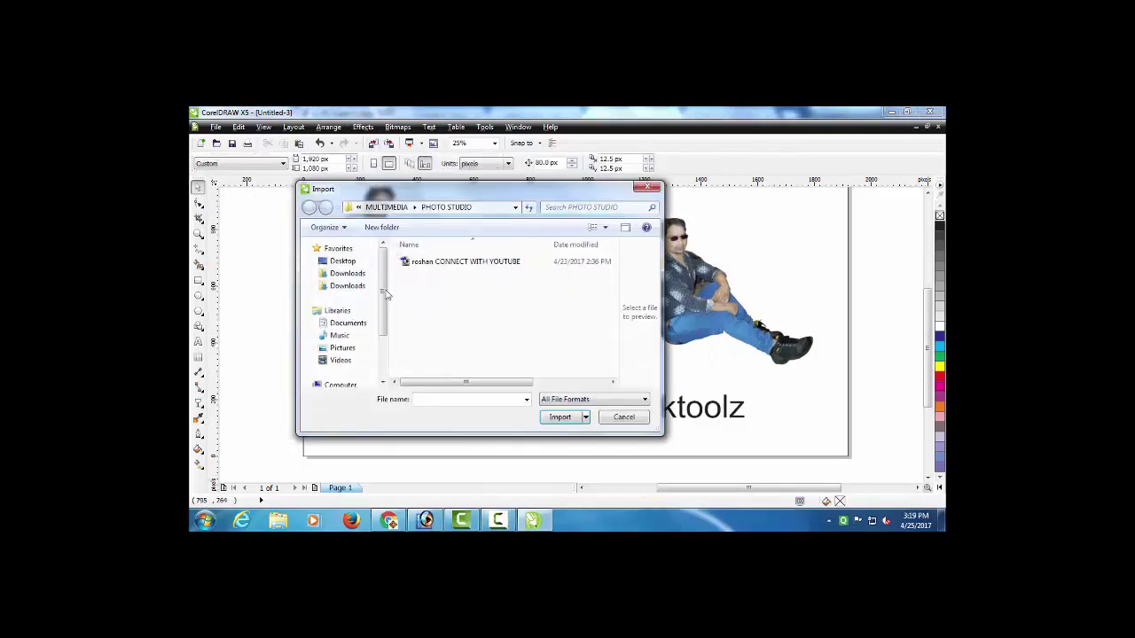
scroll(521, 302, "up", 1)
double_click(497, 281)
left_click(431, 266)
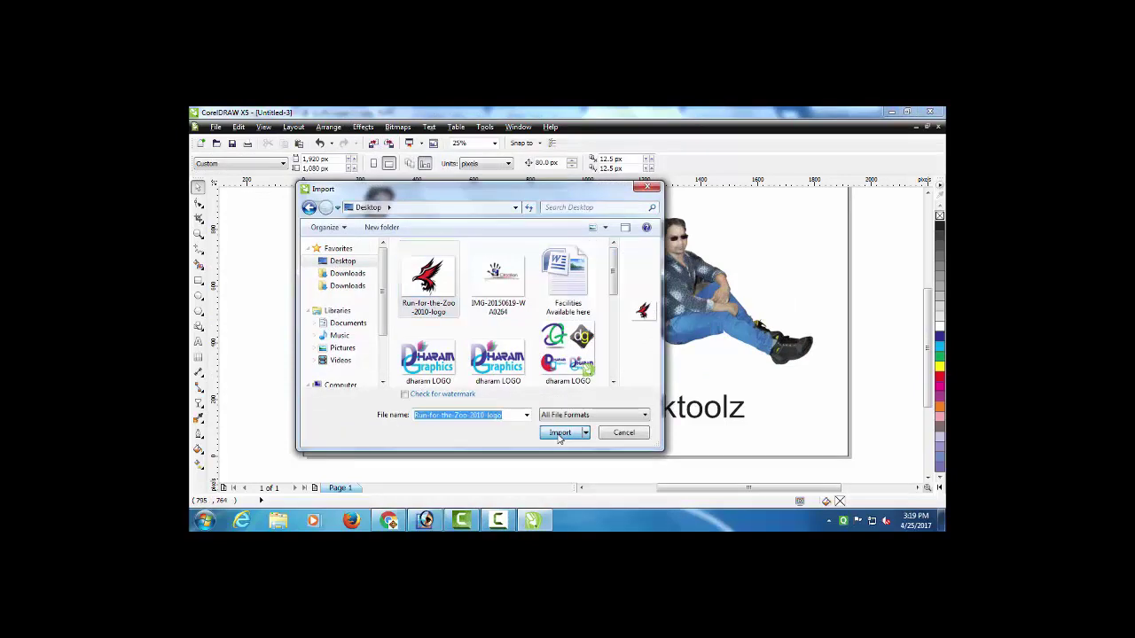
left_click(560, 417)
scroll(547, 348, "down", 2)
left_click(645, 244)
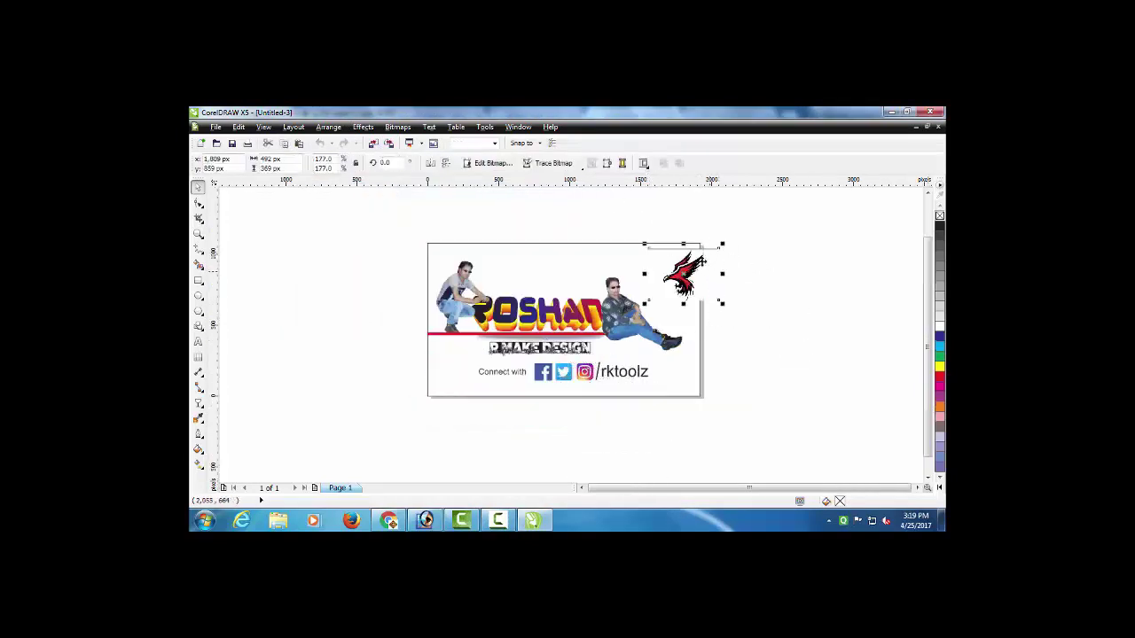
Step: Trace the imported eagle bitmap with an Outline trace for the Logo image type, removing the background
scroll(803, 295, "up", 1)
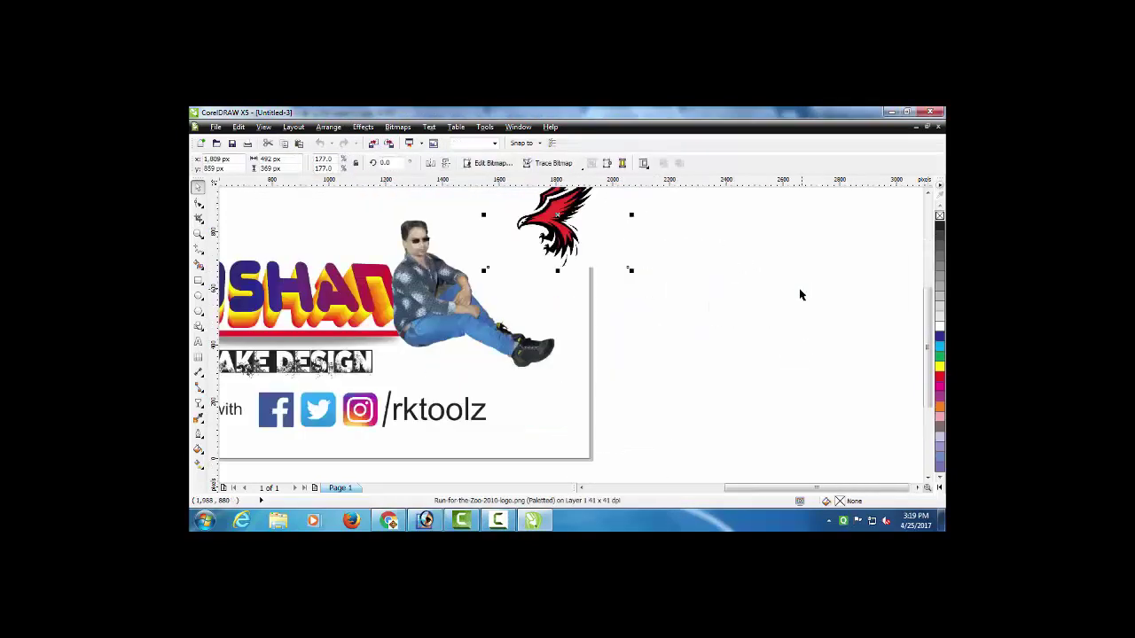
left_click(554, 163)
mouse_move(585, 208)
left_click(648, 228)
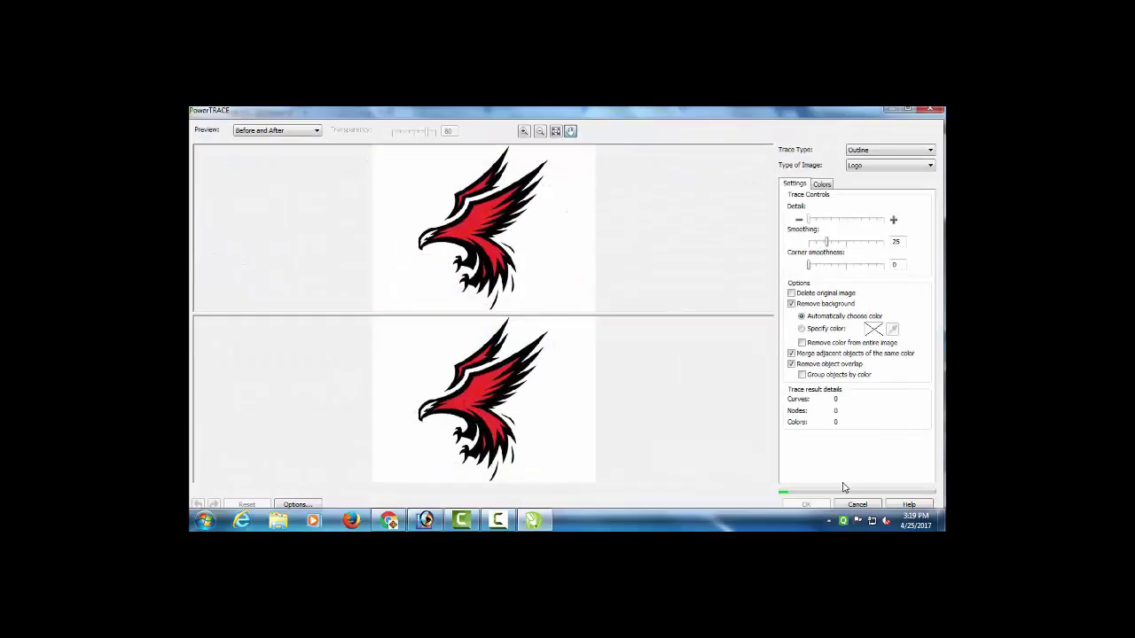
left_click(812, 506)
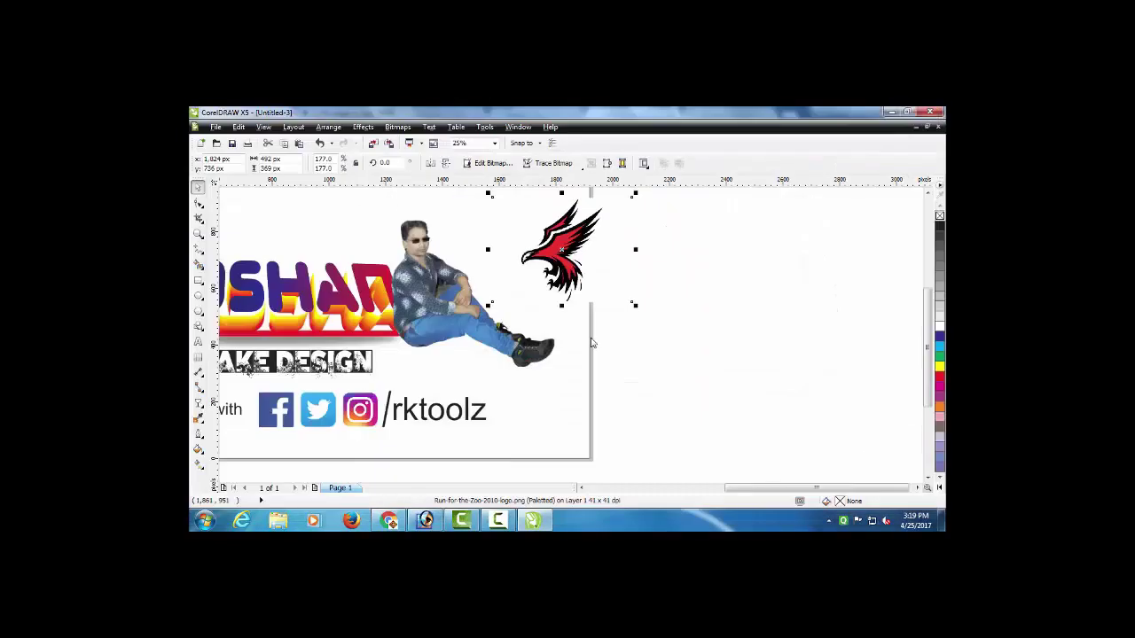
Step: Move the traced eagle off the original bitmap and delete the bitmap from the page's upper-right corner
mouse_move(575, 259)
left_mouse_down()
mouse_move(652, 357)
mouse_move(623, 325)
mouse_move(361, 243)
left_mouse_up()
left_click(824, 297)
left_click(566, 251)
key("Delete")
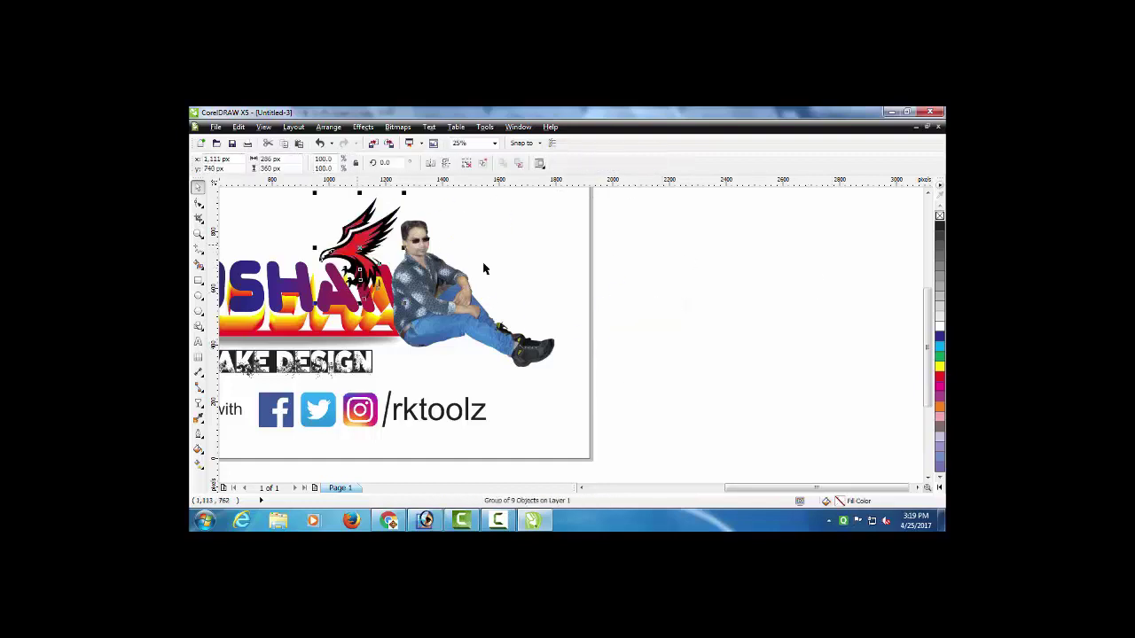
Step: Place the traced eagle above the middle of the large 3D text, over the S and H
scroll(621, 301, "down", 1)
scroll(411, 274, "up", 1)
left_click_drag(564, 261, 473, 252)
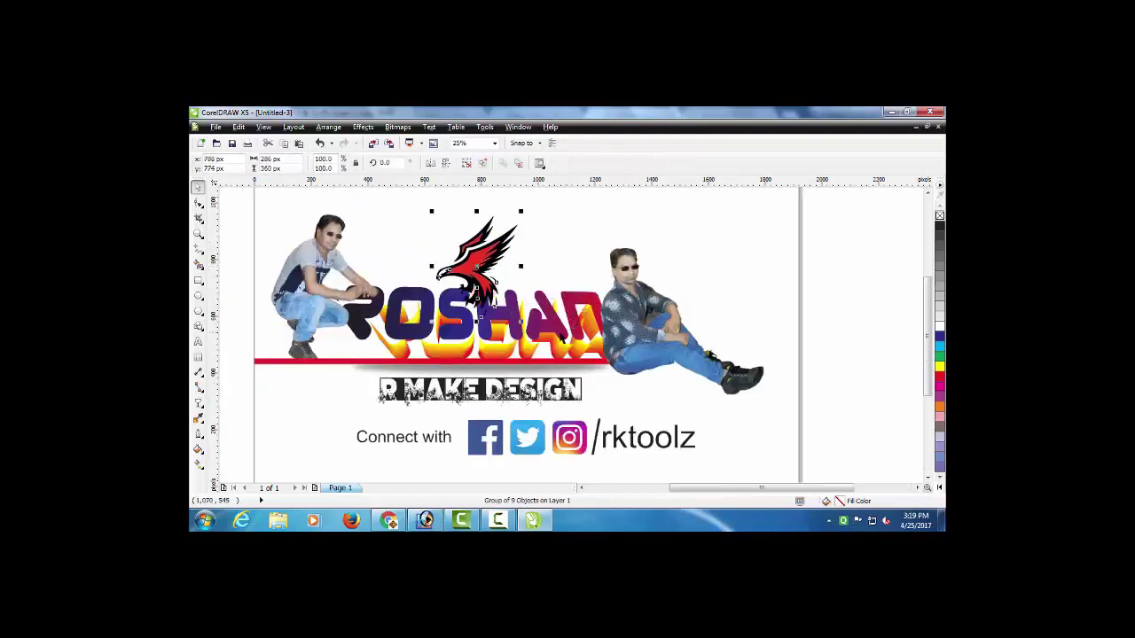
Step: Ungroup the traced eagle into its separate curves
scroll(564, 337, "down", 1)
left_click(385, 313)
scroll(562, 304, "up", 1)
left_click(493, 303)
scroll(493, 304, "up", 1)
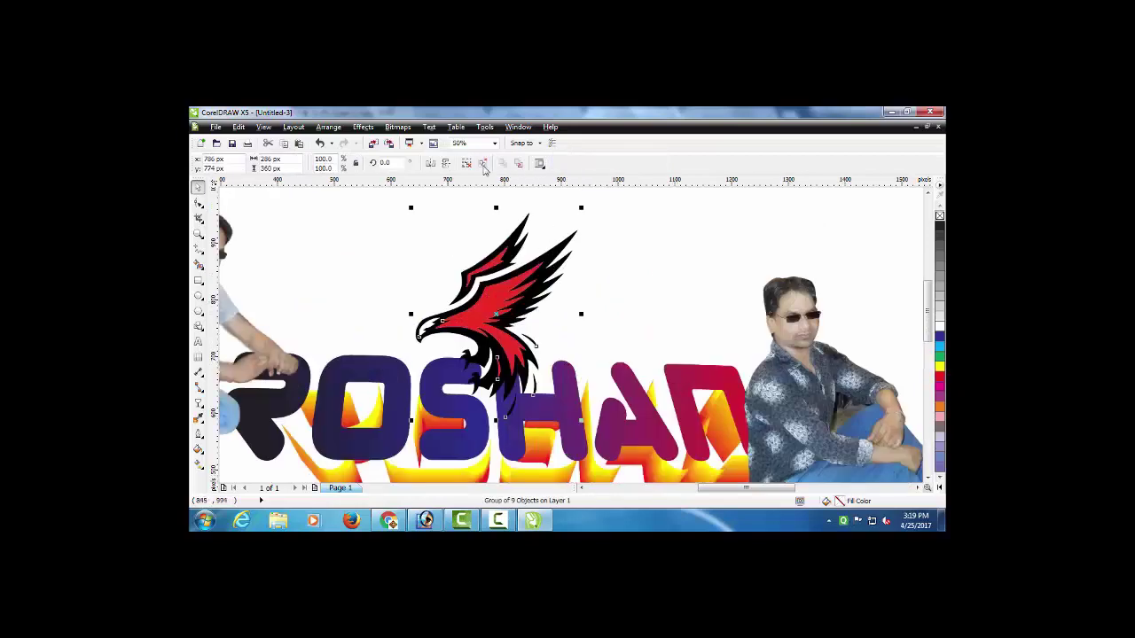
left_click(467, 164)
scroll(581, 200, "down", 1)
left_click(587, 197)
Step: Recolour the eagle's red body and upper wing curves with the palette's pure red
scroll(496, 297, "up", 2)
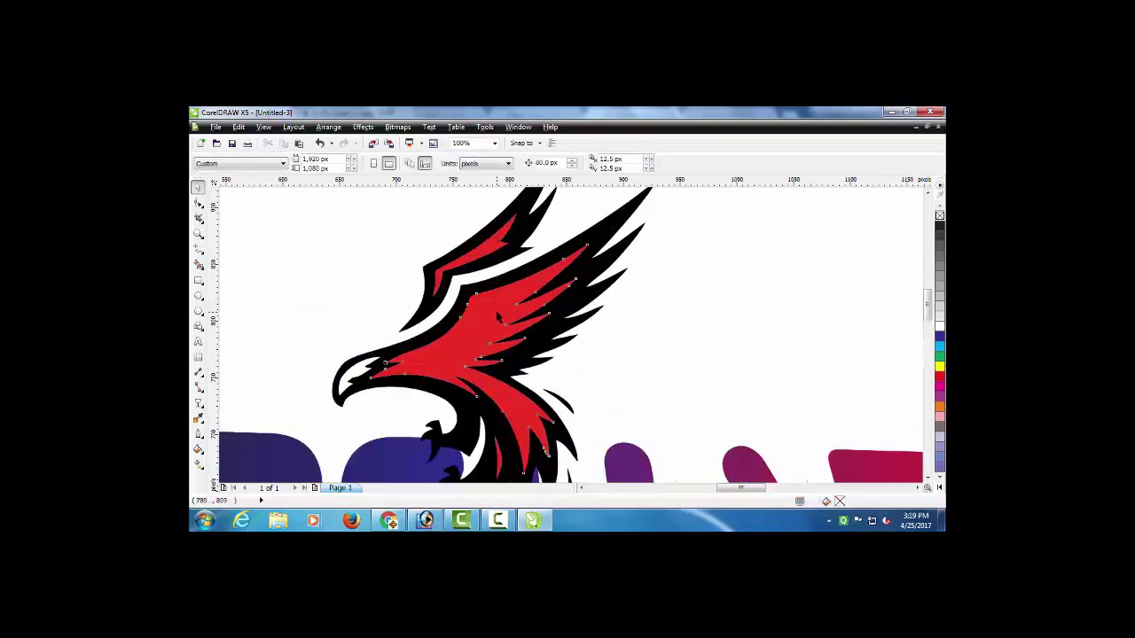
left_click(499, 317)
left_click(488, 243)
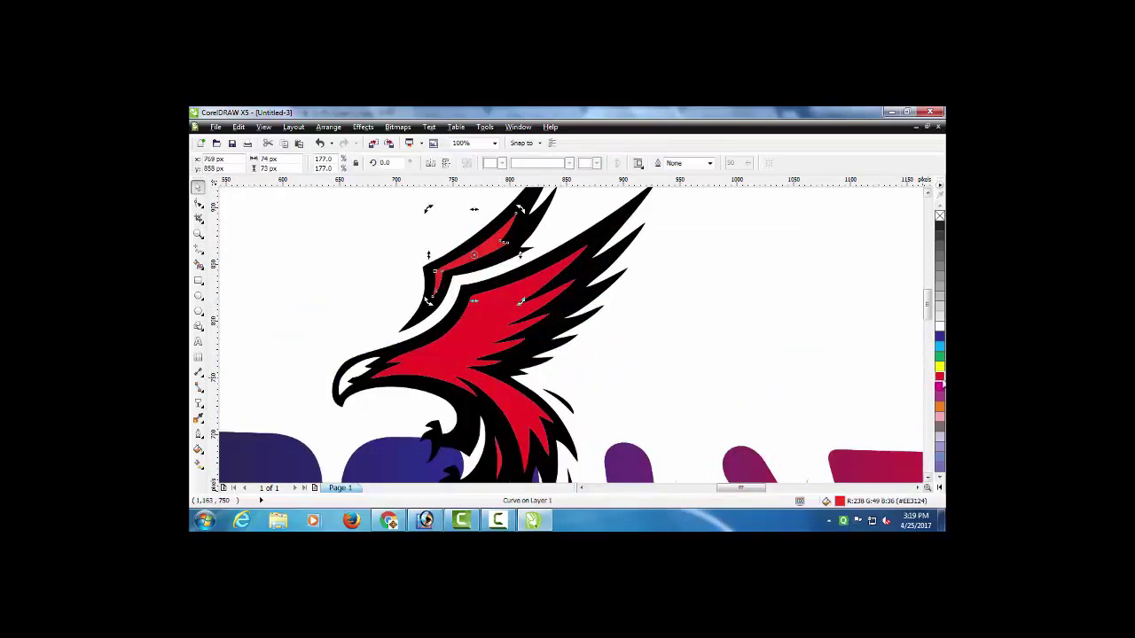
scroll(575, 346, "down", 2)
left_click(603, 278)
scroll(603, 278, "down", 1)
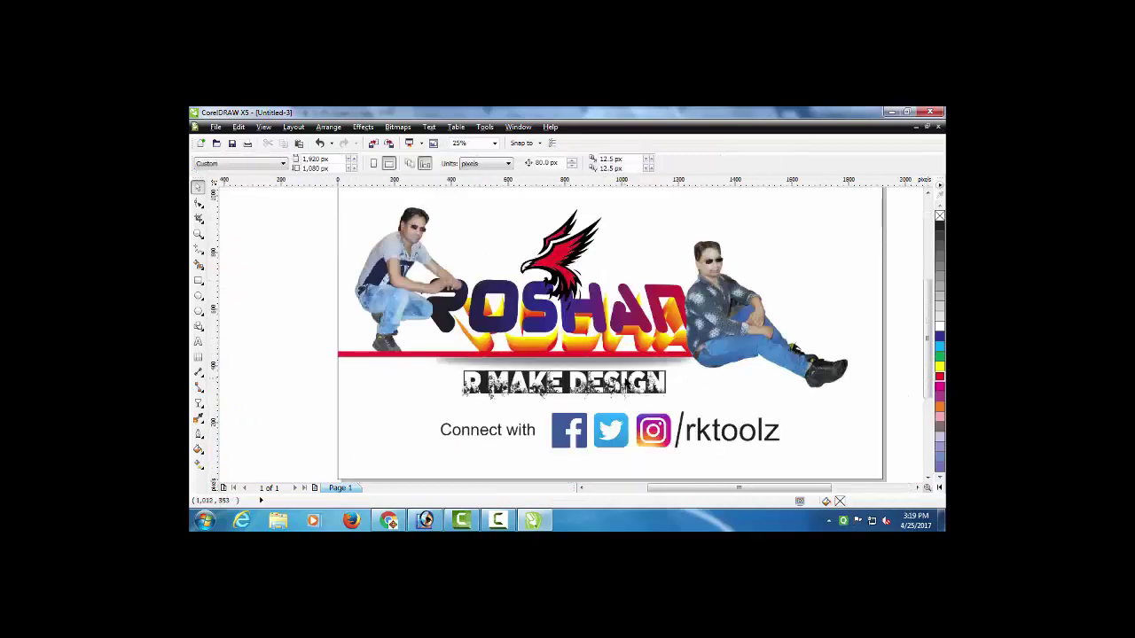
Step: Shorten the extrusion of the large 3D name text so that it ends just above the red bar
scroll(594, 355, "up", 2)
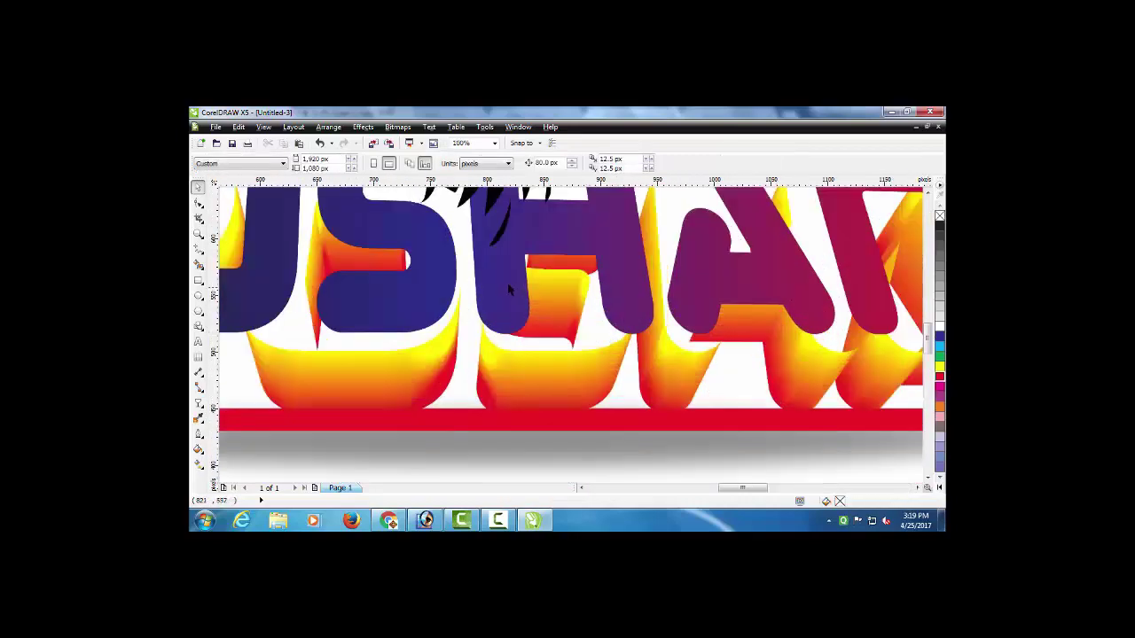
left_click(600, 294)
scroll(599, 294, "down", 1)
left_click(535, 340)
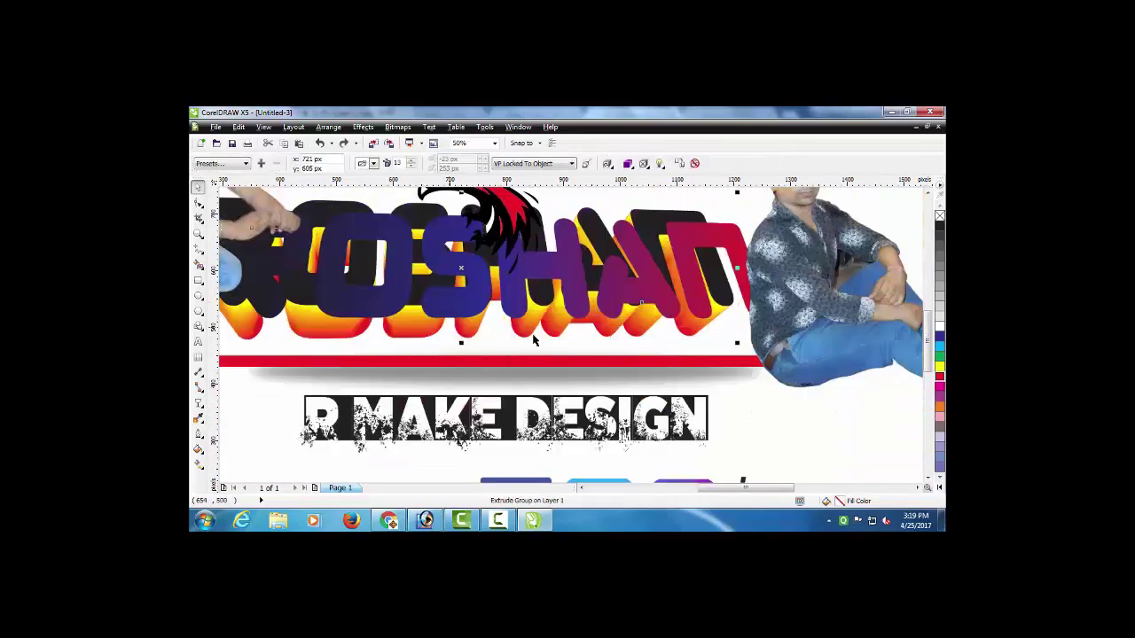
scroll(612, 317, "down", 1)
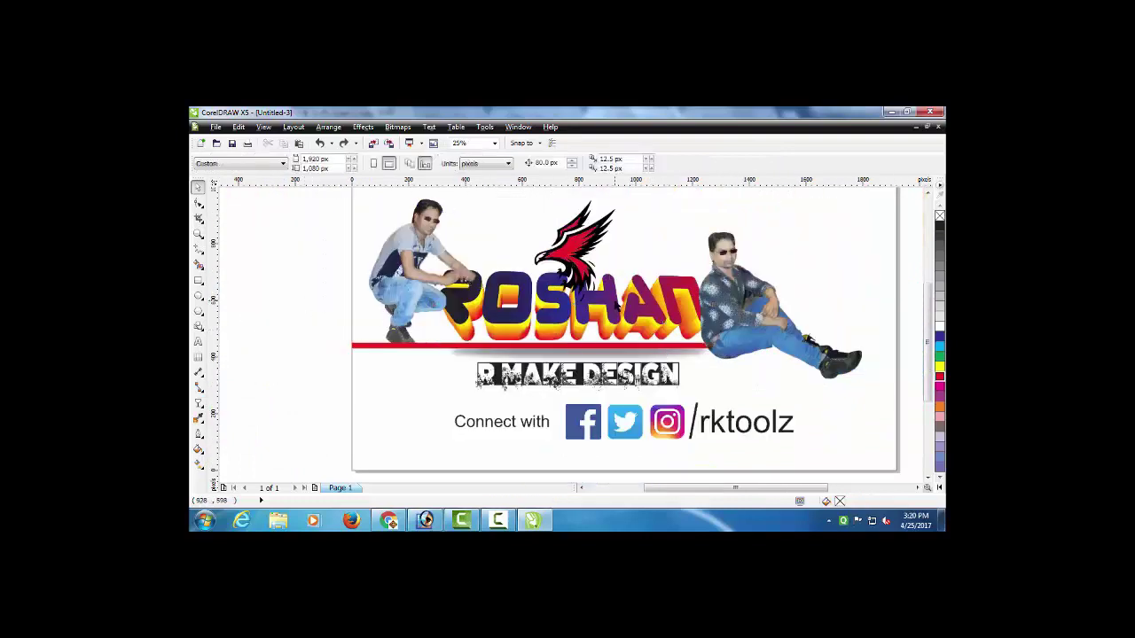
Step: Select the whole Connect with social media line and scale it down to about 794 px wide
scroll(612, 439, "down", 1)
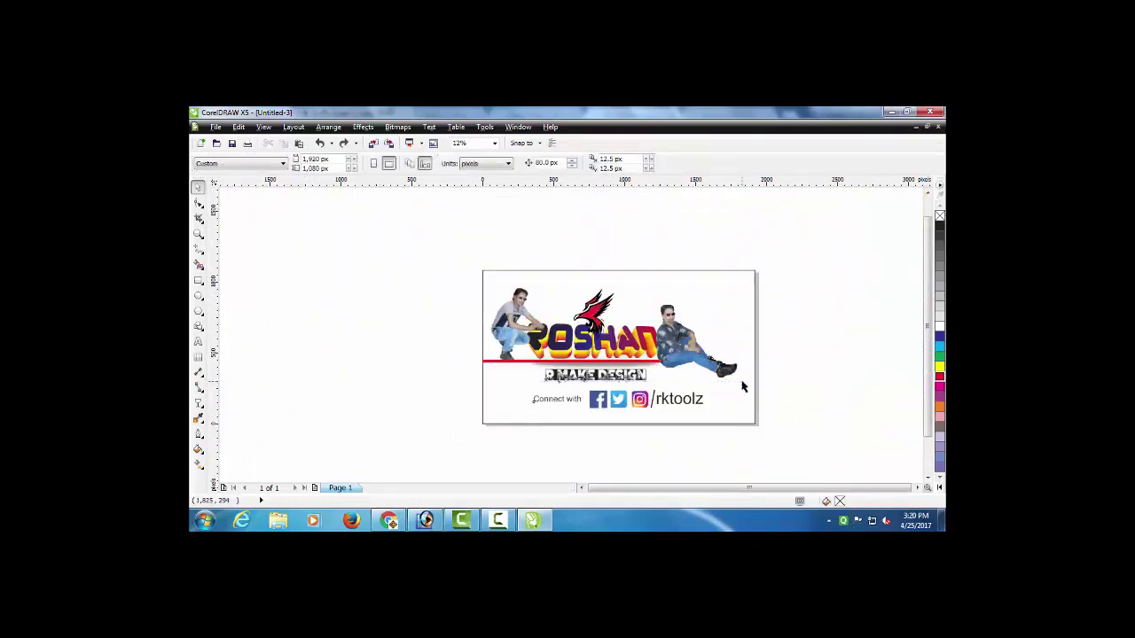
scroll(700, 318, "up", 1)
scroll(700, 317, "down", 1)
scroll(618, 401, "up", 1)
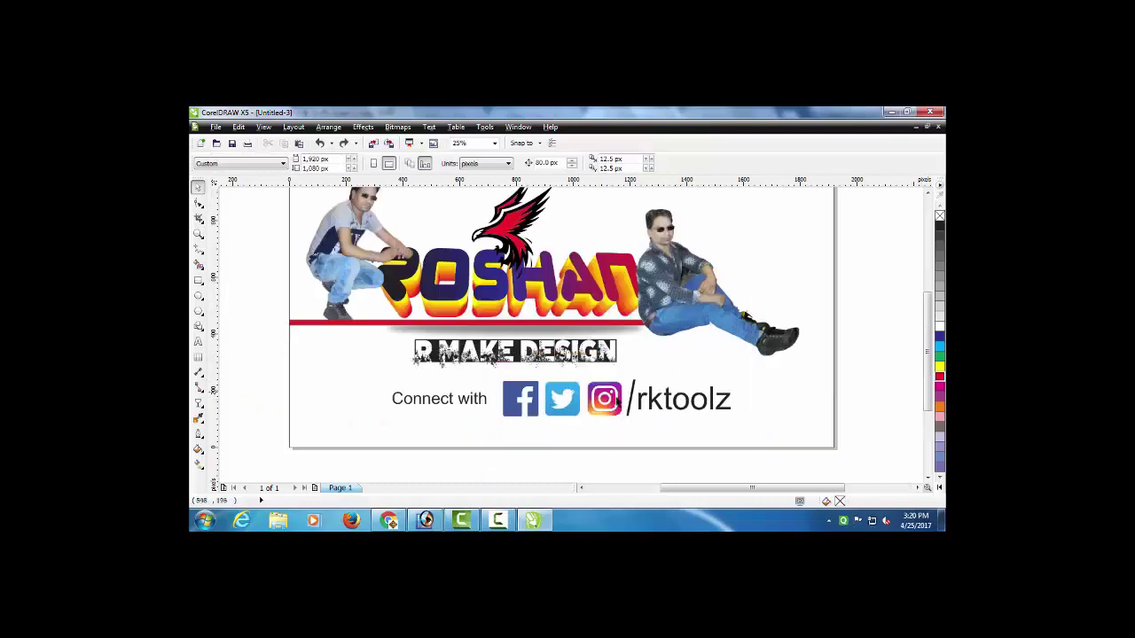
left_click_drag(343, 462, 764, 386)
left_click_drag(739, 431, 696, 417)
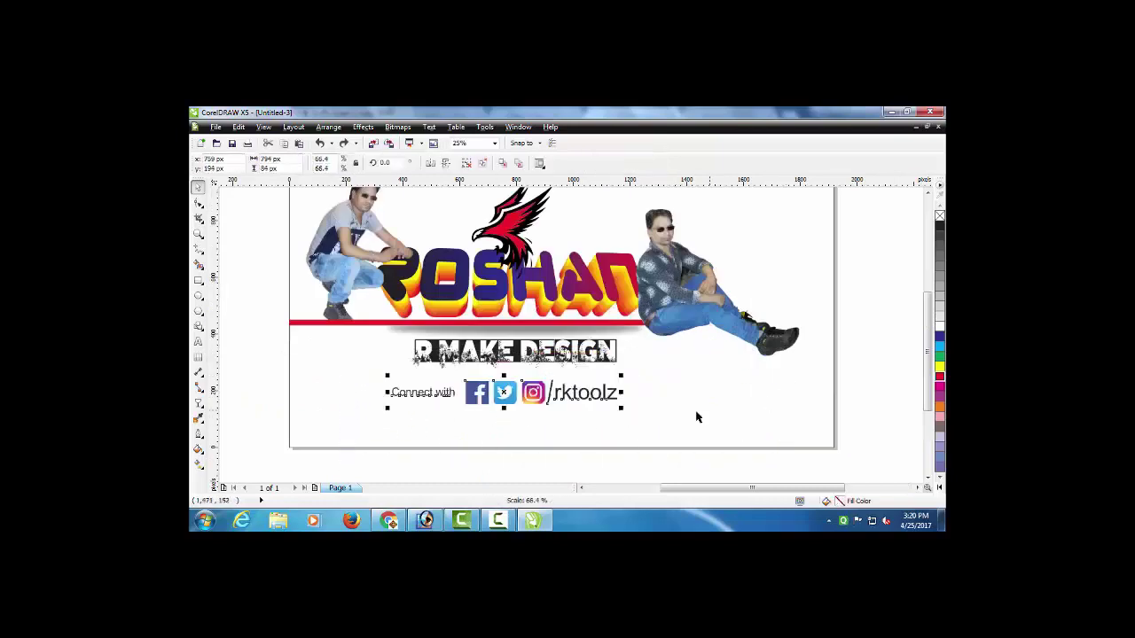
Step: Centre the social media line horizontally on the page and shift it slightly right and up
left_click(689, 390, "shift")
key("c")
left_click(861, 397)
left_click_drag(594, 394, 626, 386)
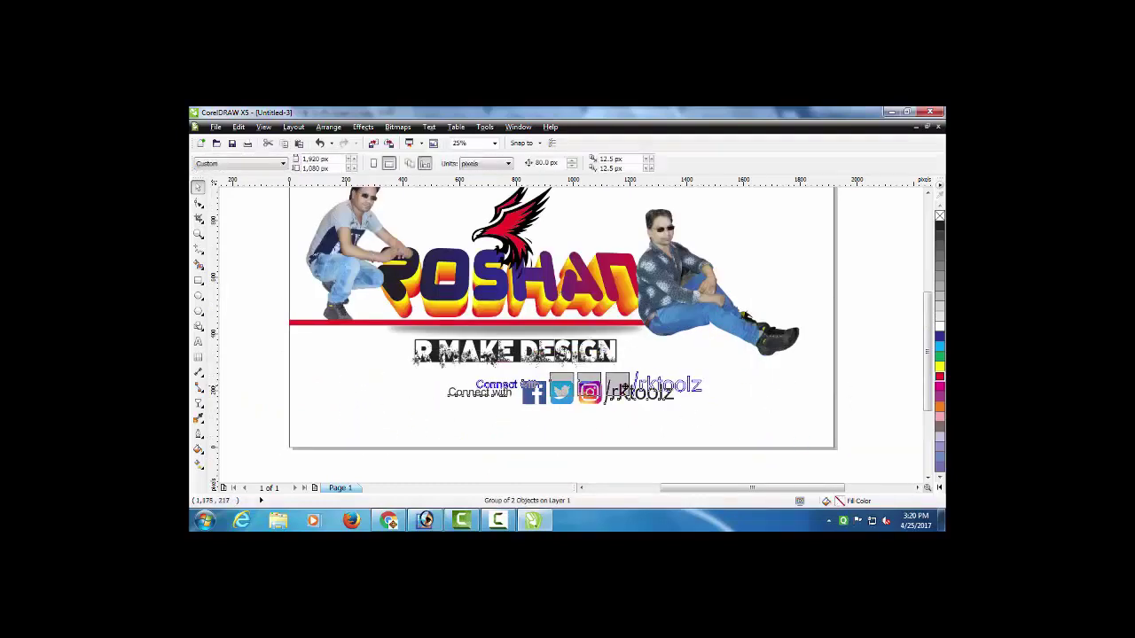
left_click(611, 454)
scroll(587, 449, "down", 1)
scroll(675, 285, "up", 1)
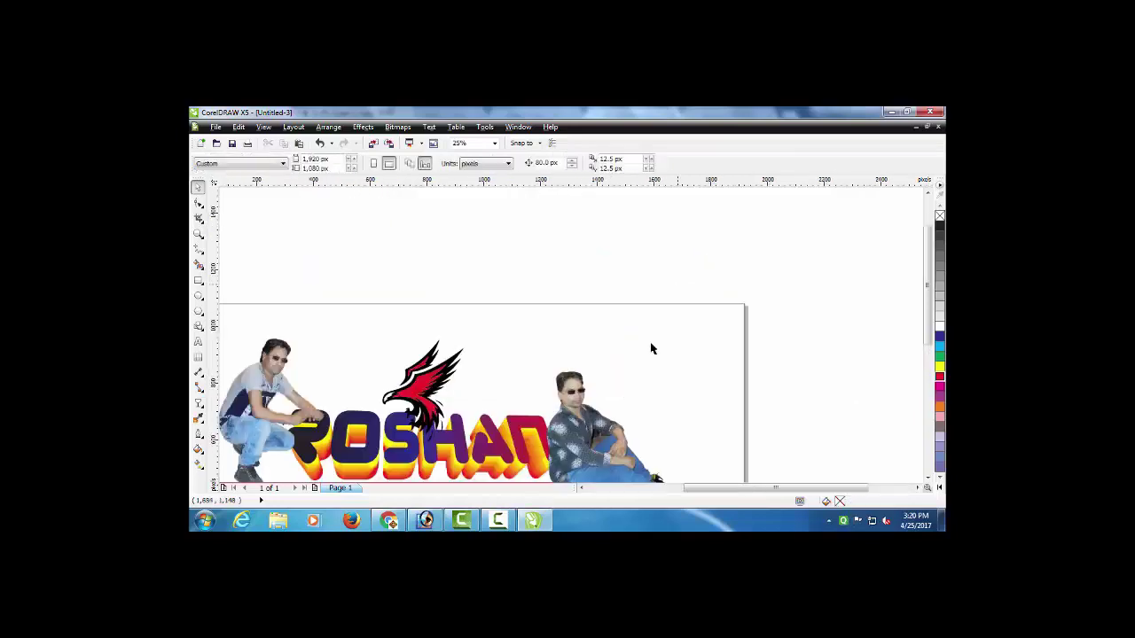
left_click(497, 521)
key("ctrl+i")
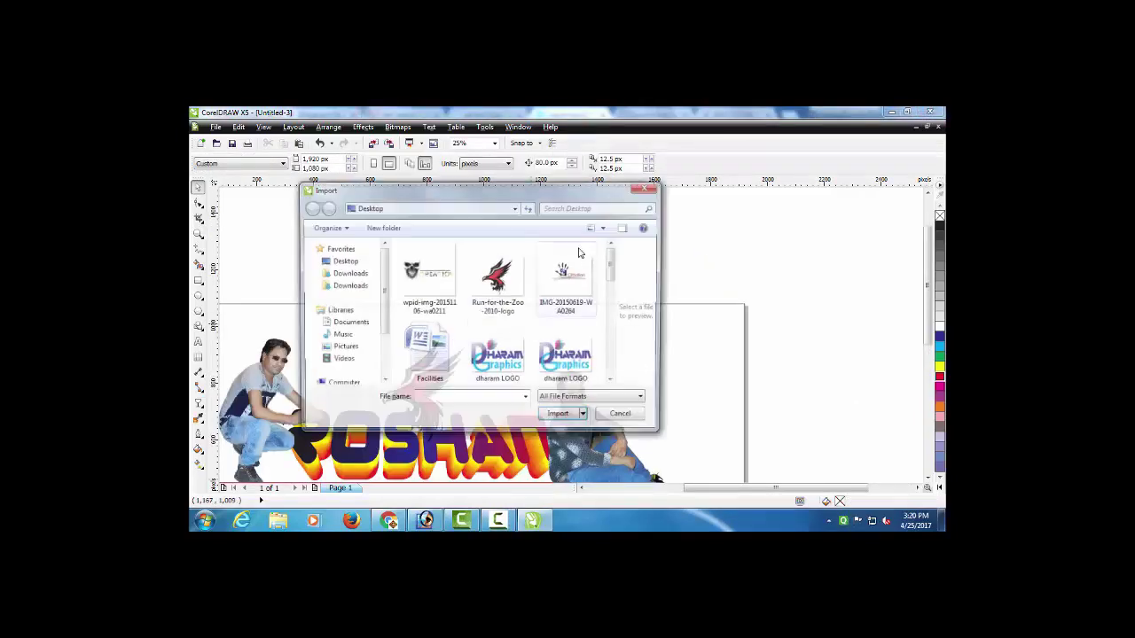
left_click(624, 414)
Step: Import the skull logo wpid-img-20151106-wa0211 from the Desktop and place it in the page's upper-right area
left_click(372, 146)
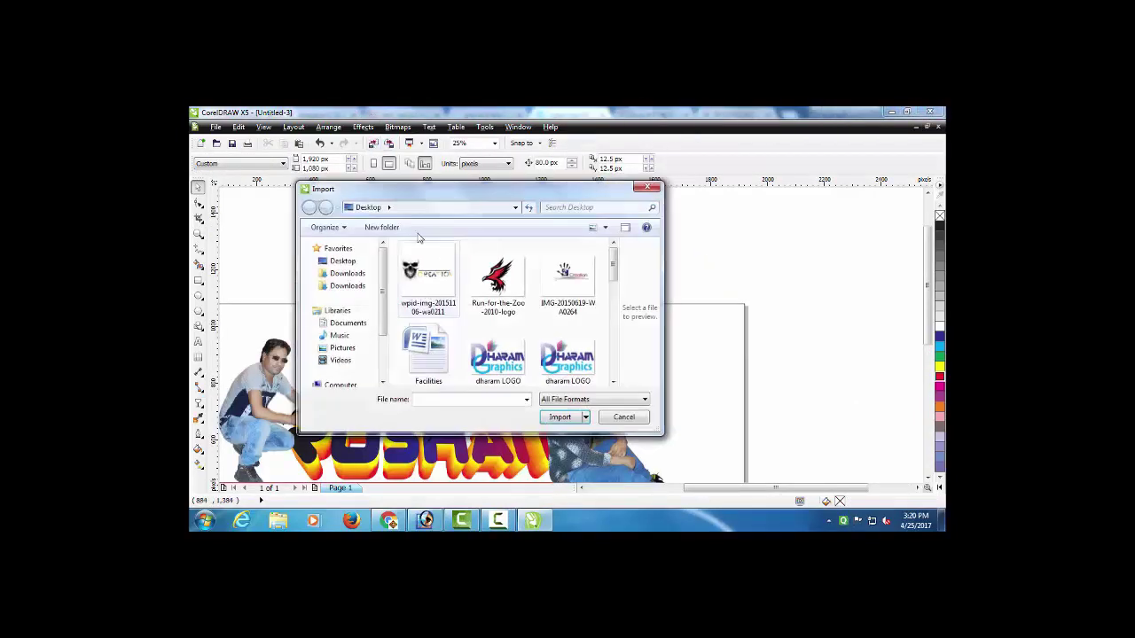
double_click(441, 273)
left_click_drag(599, 323, 690, 409)
Step: Add the brand owner's first name followed by 'z as artistic text above the skull logo's black line
scroll(705, 376, "up", 1)
key("F8")
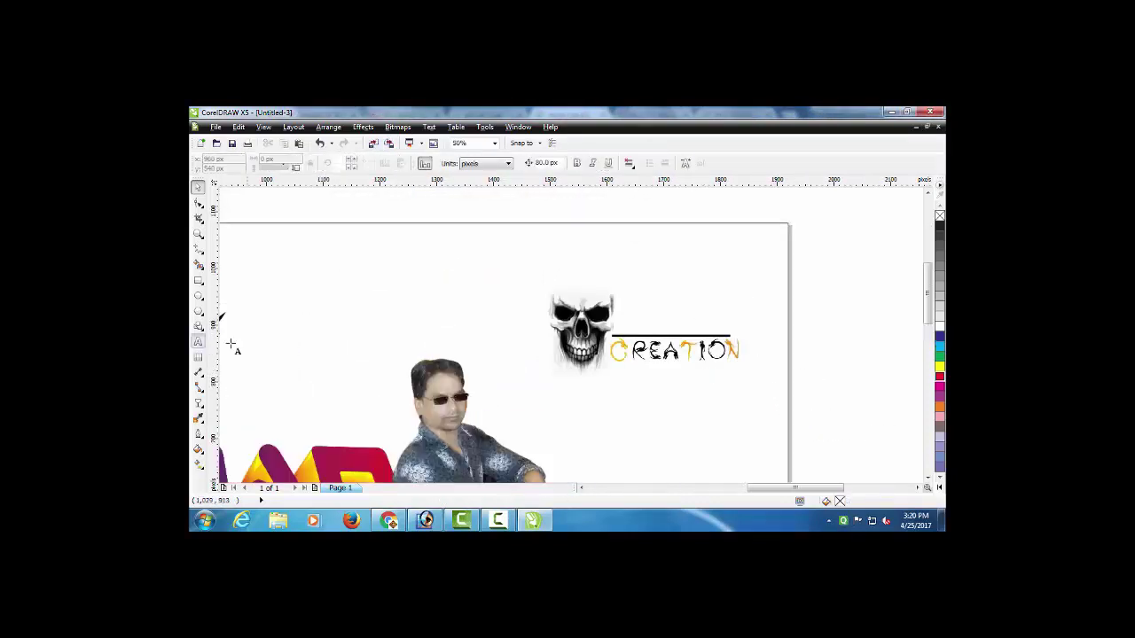
scroll(683, 284, "up", 1)
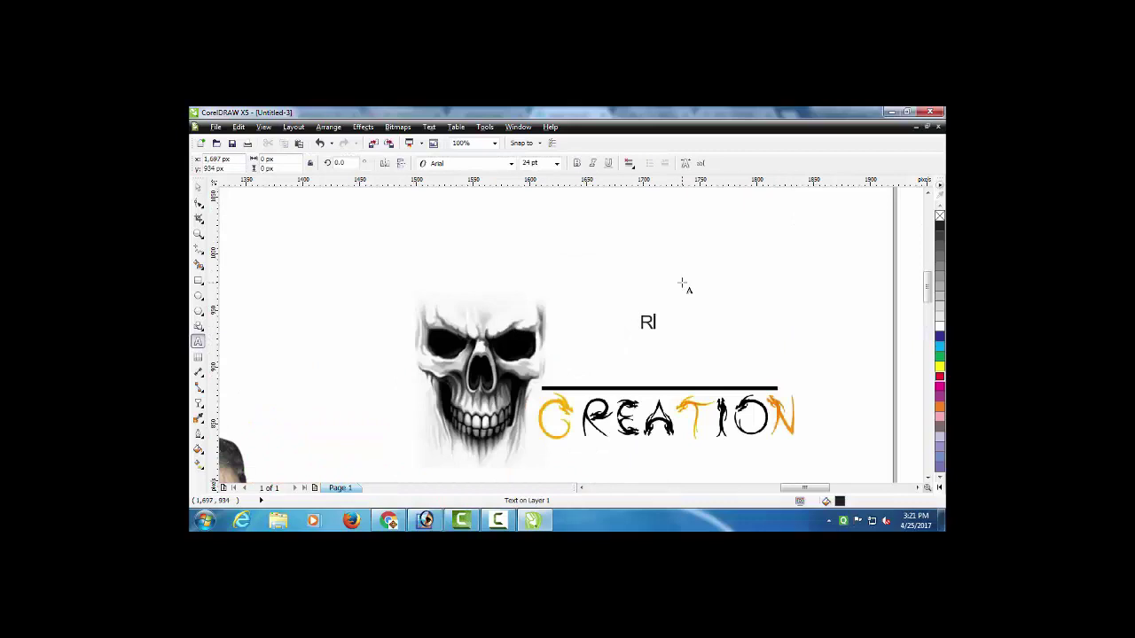
type("oshan'z")
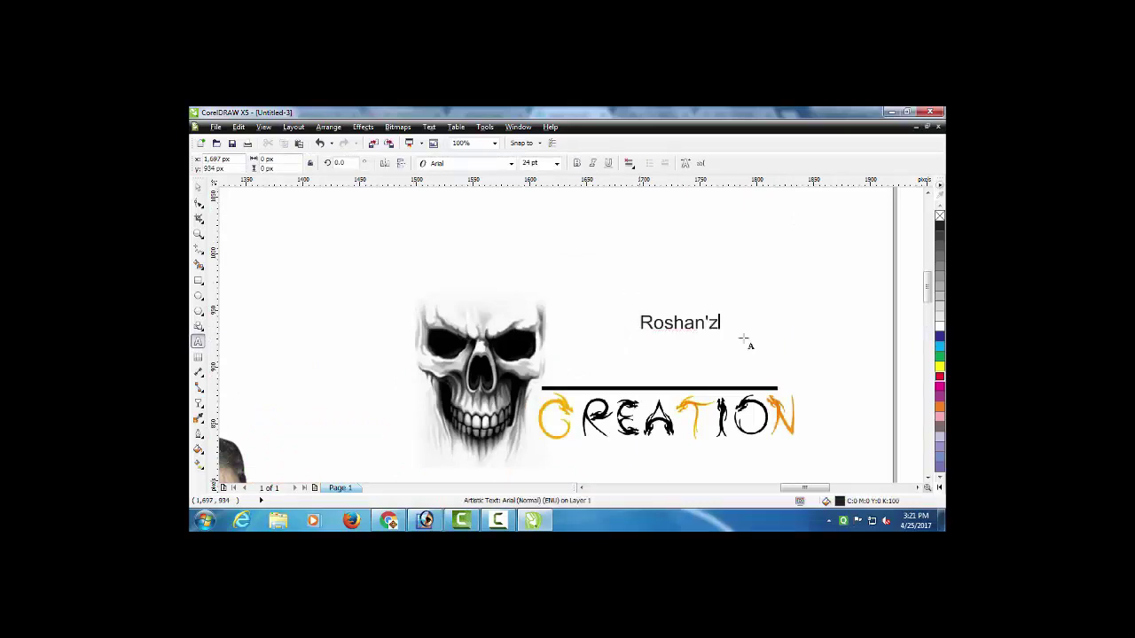
key("ctrl+space")
Step: Set the new name text in Edwardian Script ITC and enlarge it to about 77 pt
left_click(452, 166)
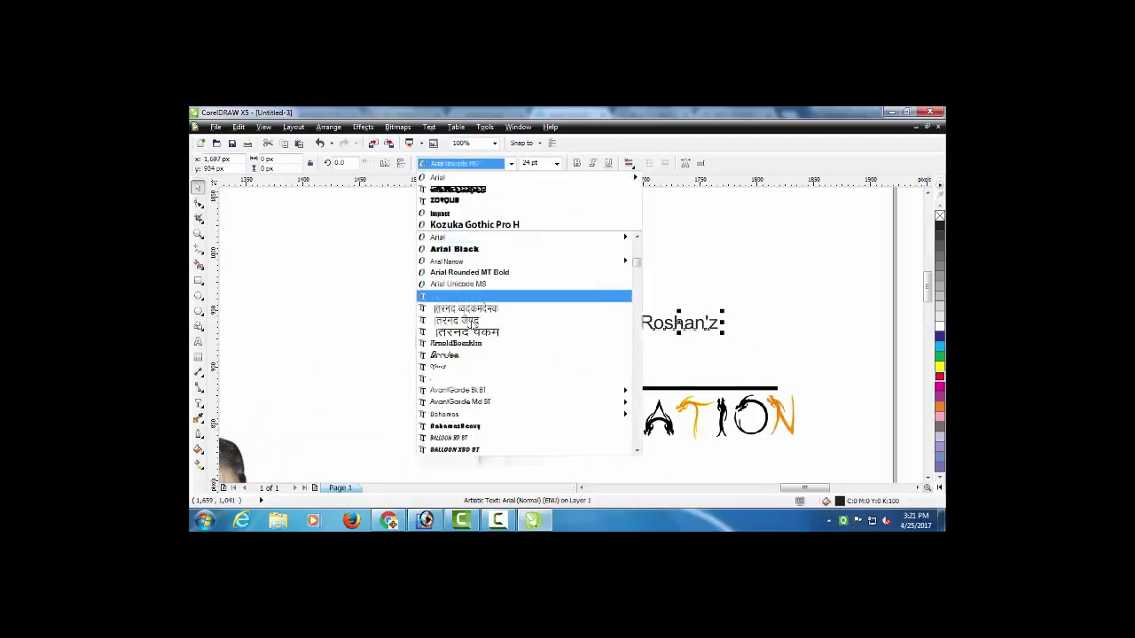
scroll(495, 311, "down", 5)
scroll(495, 321, "down", 15)
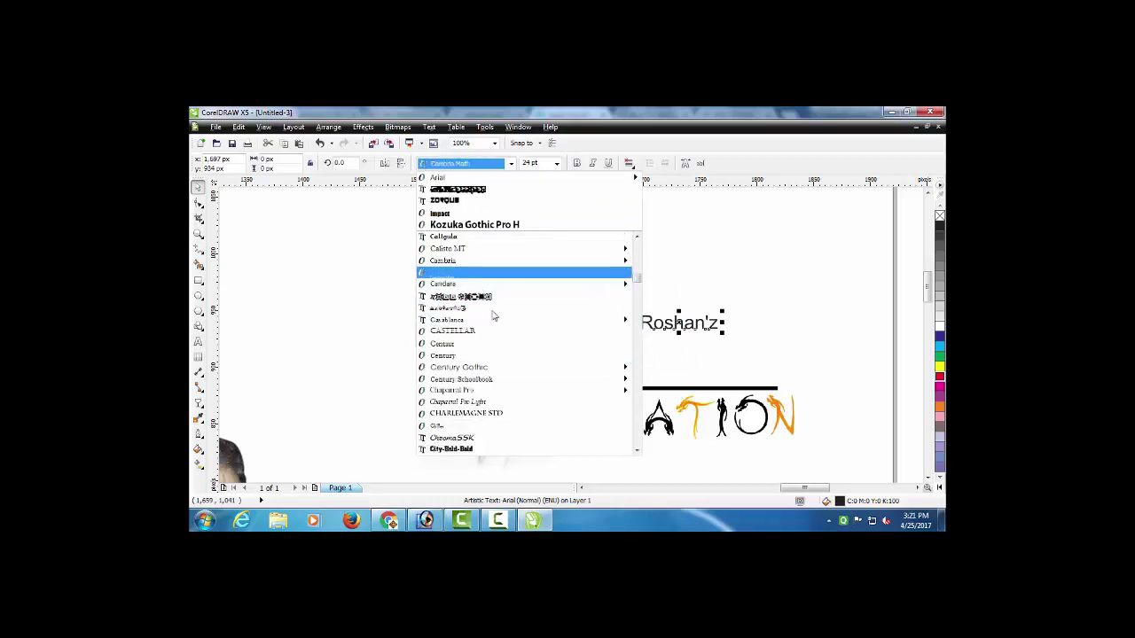
scroll(481, 420, "down", 8)
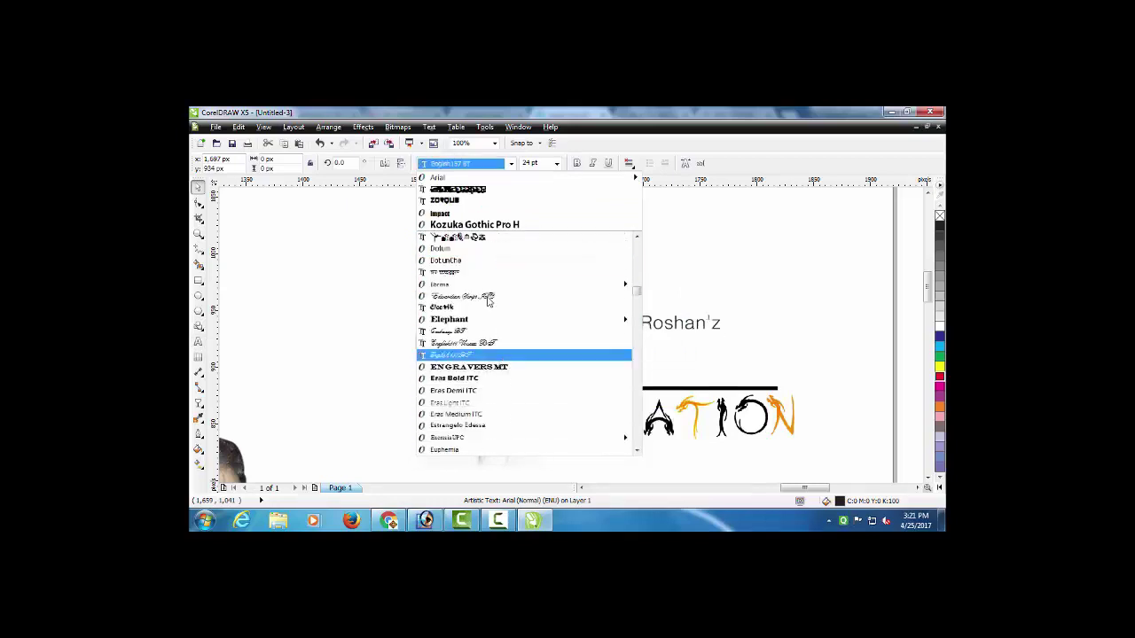
left_click(490, 297)
left_click_drag(705, 339, 826, 397)
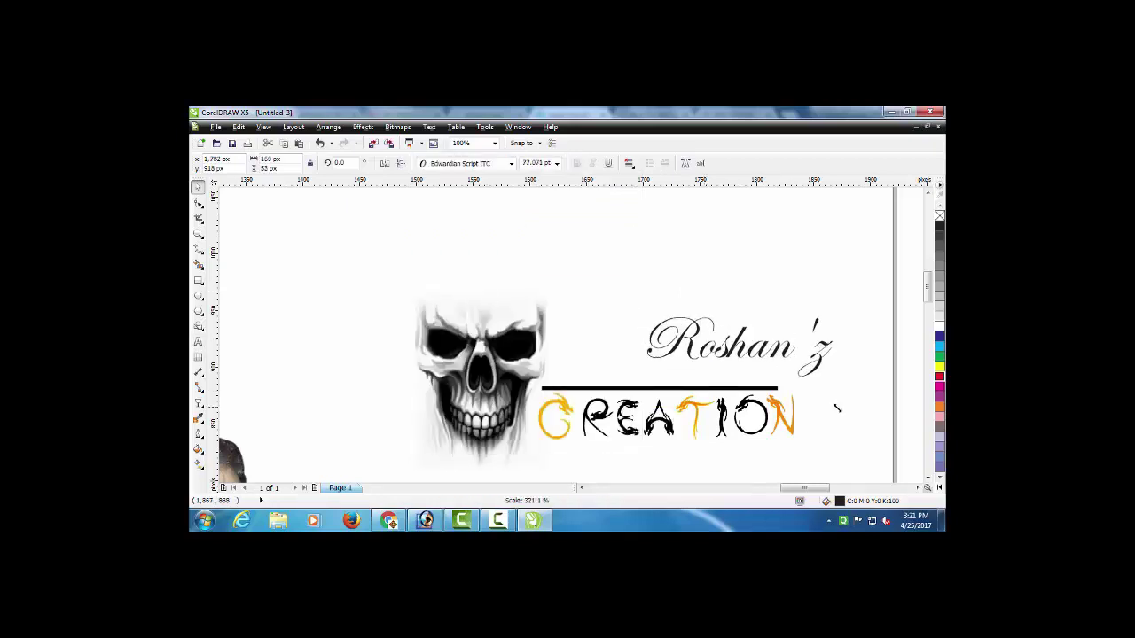
Step: Enlarge the script name text to about 231 px wide and seat it on the black line above CREATION
scroll(647, 310, "down", 1)
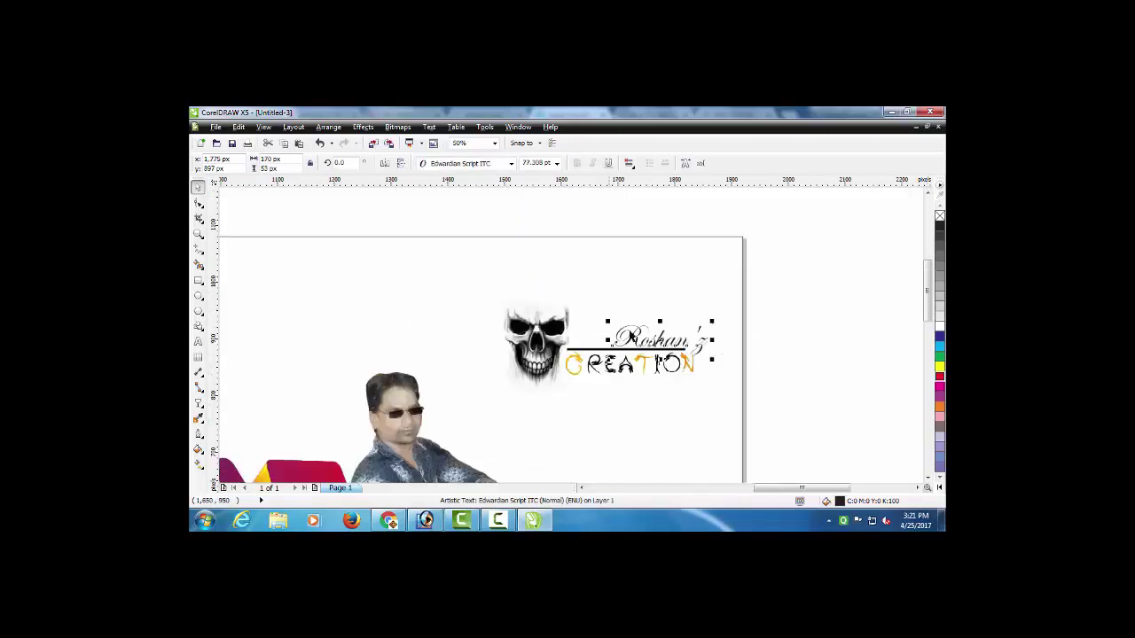
scroll(658, 330, "up", 1)
left_click_drag(560, 313, 490, 292)
left_click_drag(660, 340, 672, 348)
scroll(798, 376, "down", 1)
left_click(795, 353)
Step: Select the script name text together with the skull logo and move both slightly left and down
left_click(639, 341)
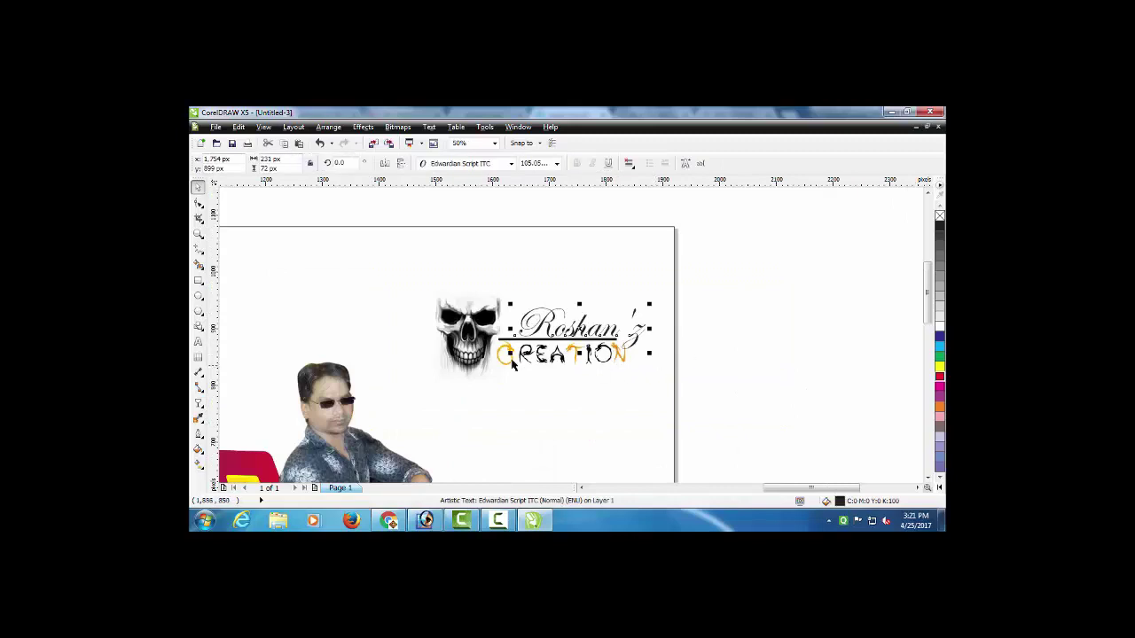
left_click(486, 333, "shift")
left_click_drag(583, 327, 567, 347)
left_click(744, 311)
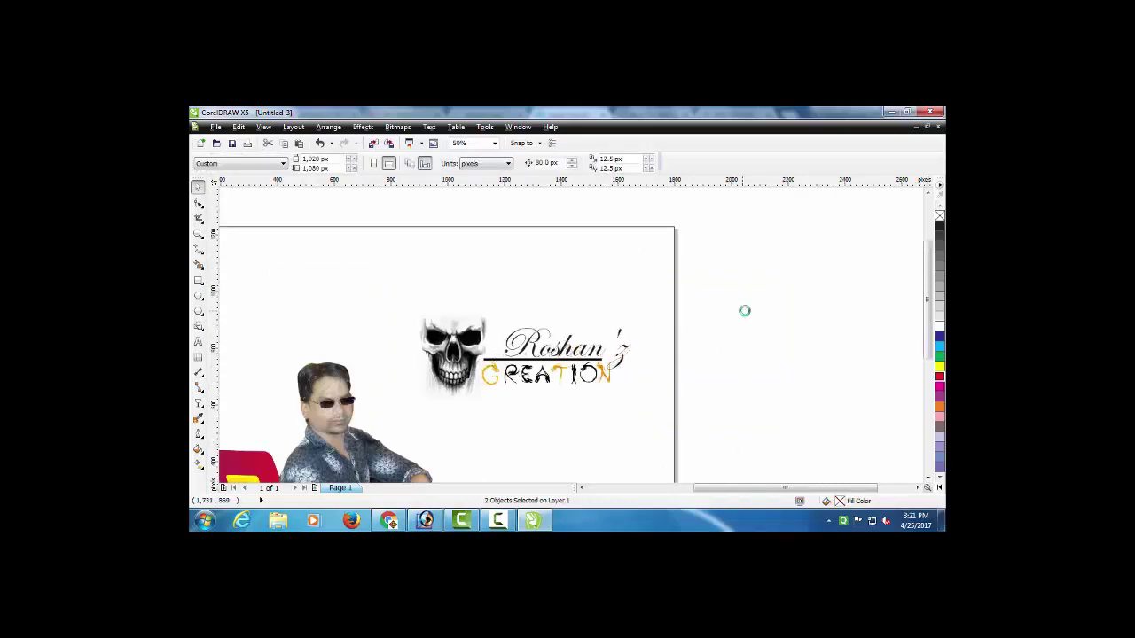
scroll(675, 337, "down", 1)
key("shift+F4")
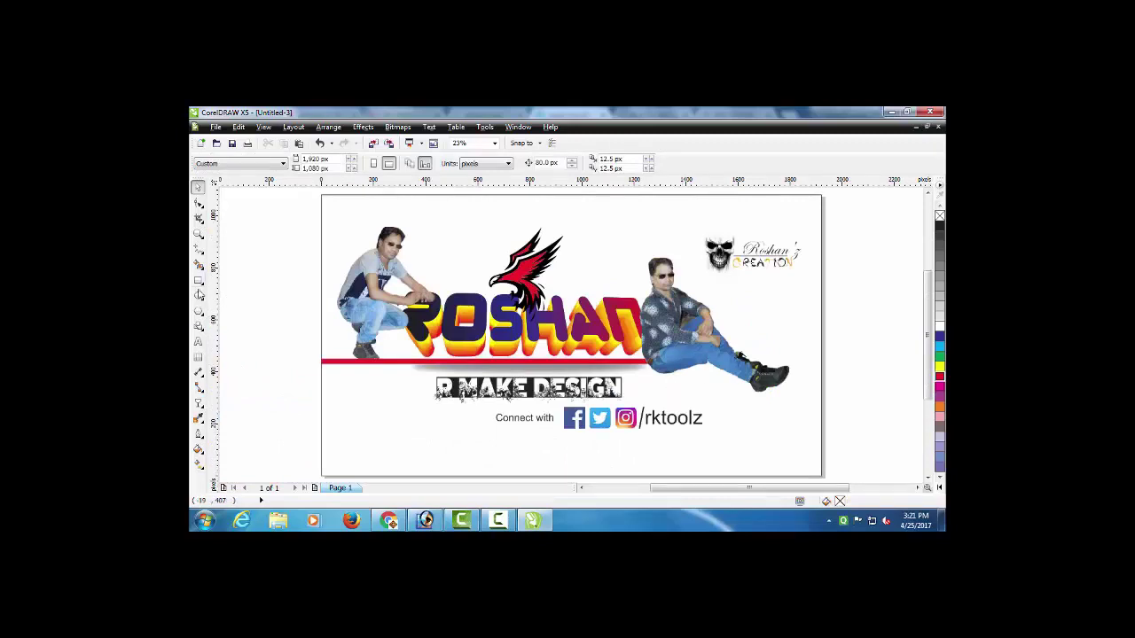
Step: Draw a flat ellipse about 138 px wide and 11 px high under the seated man's hip and fill it black
left_click(198, 296)
scroll(662, 379, "up", 2)
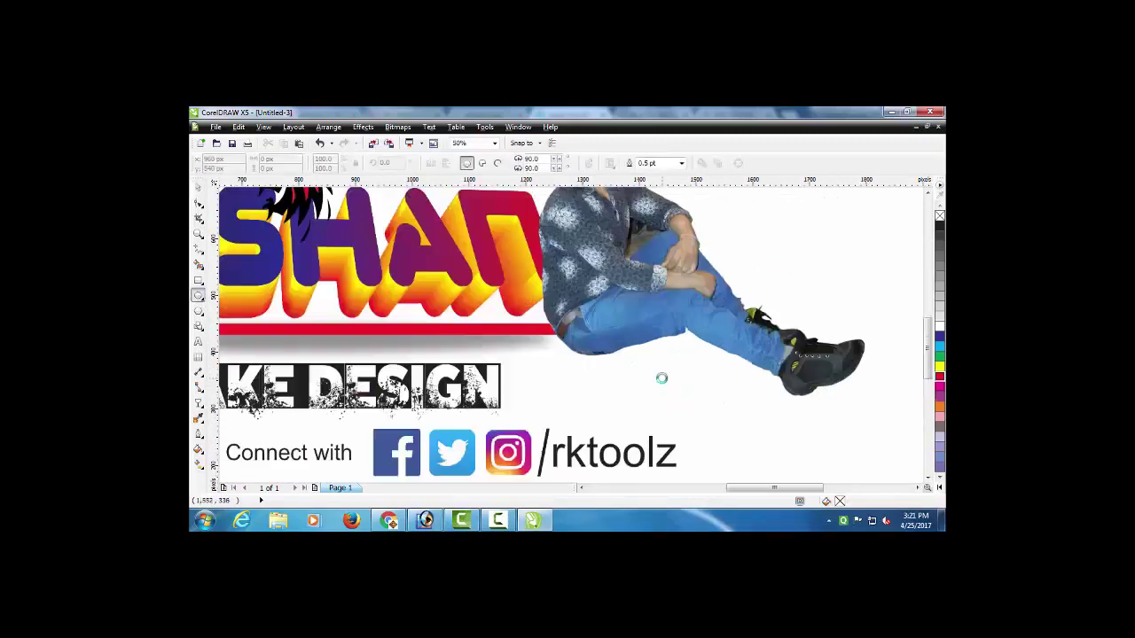
left_click_drag(553, 353, 636, 366)
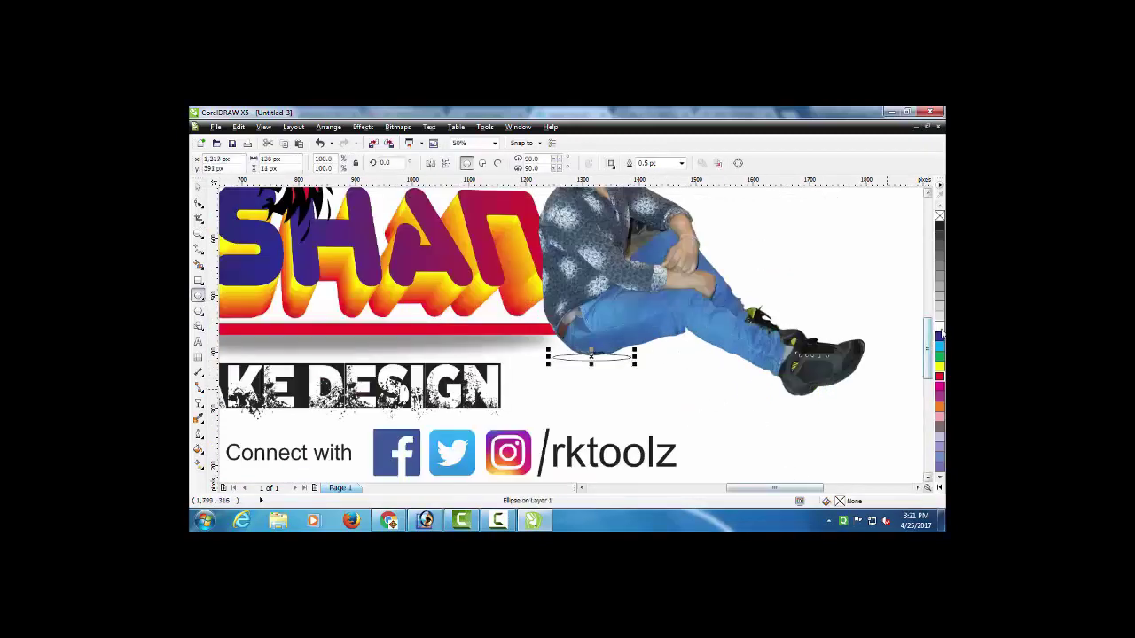
left_click(939, 228)
Step: Convert the black ellipse to a CMYK bitmap at 600 dpi
left_click(397, 126)
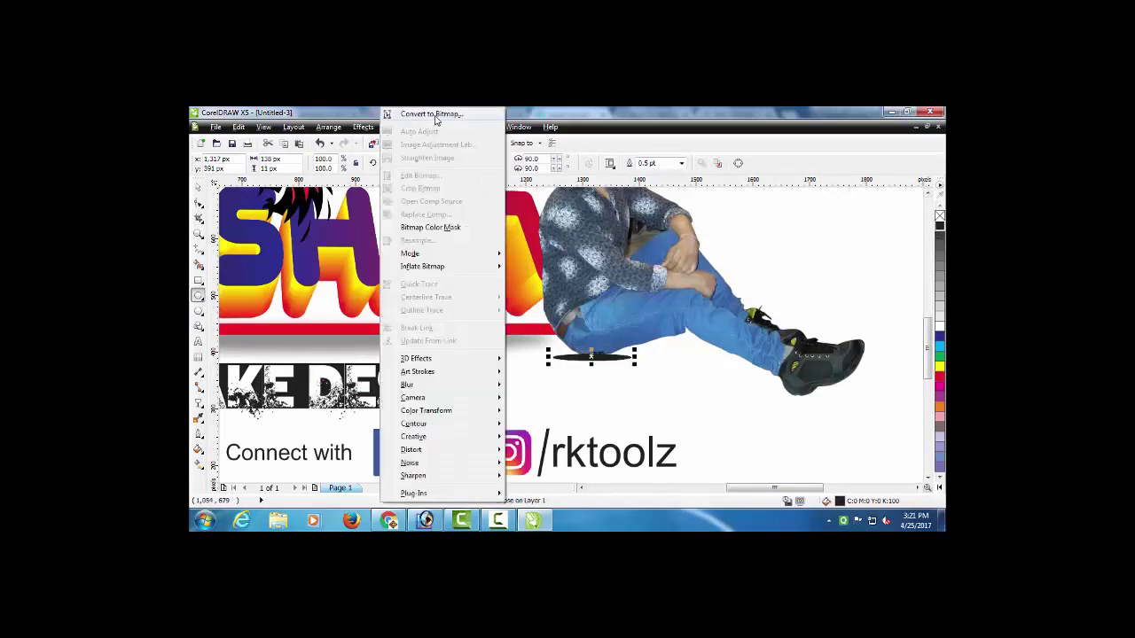
left_click(439, 121)
left_click(681, 335)
Step: Apply a 125-pixel Gaussian blur to the ellipse bitmap and flatten the resulting shadow to about 26 px high
left_click(363, 127)
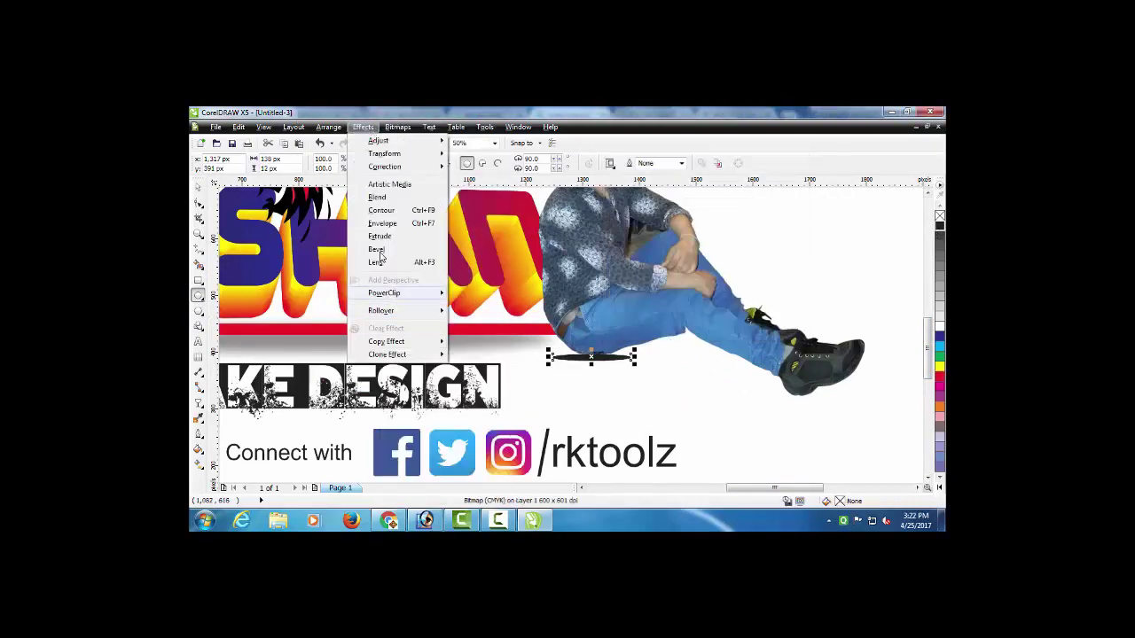
mouse_move(397, 126)
mouse_move(452, 388)
left_click(548, 291)
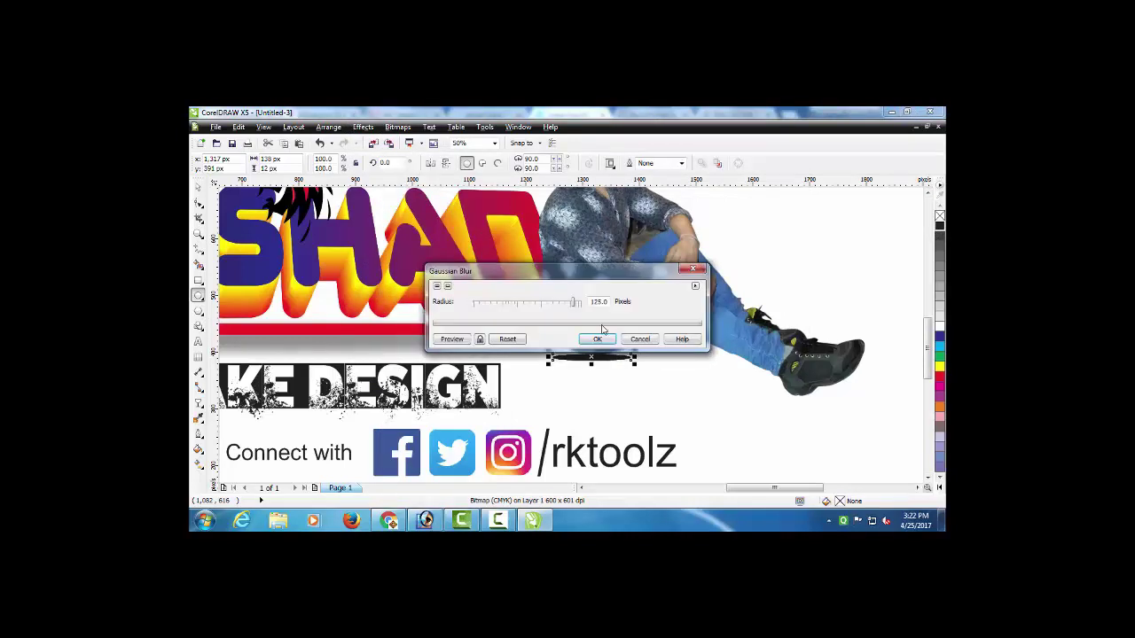
left_click_drag(571, 260, 759, 196)
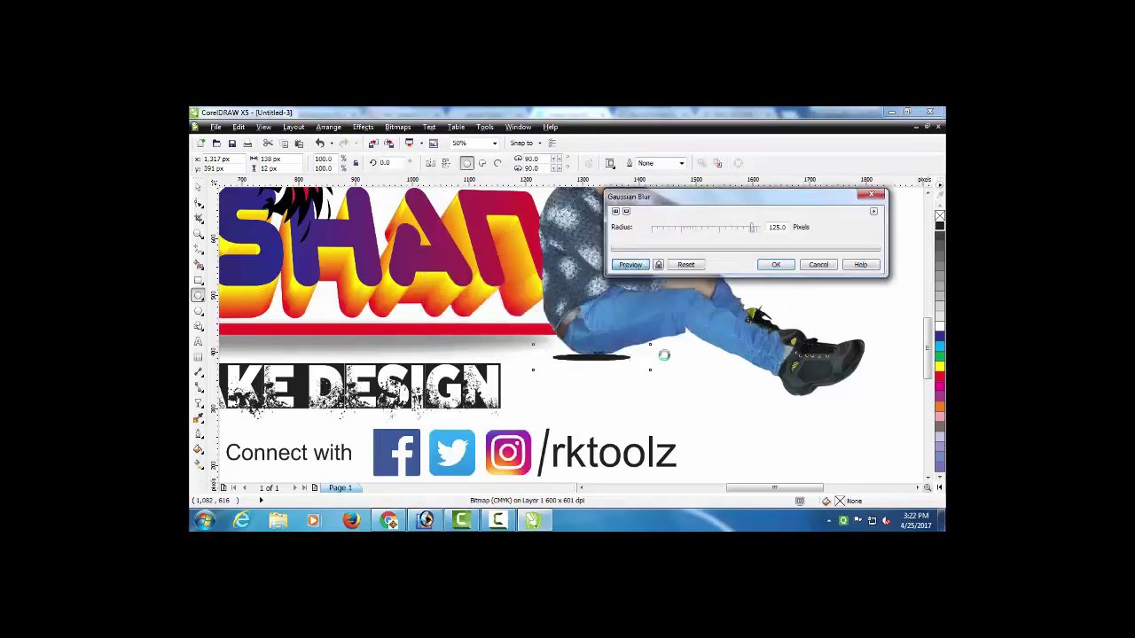
left_click(776, 265)
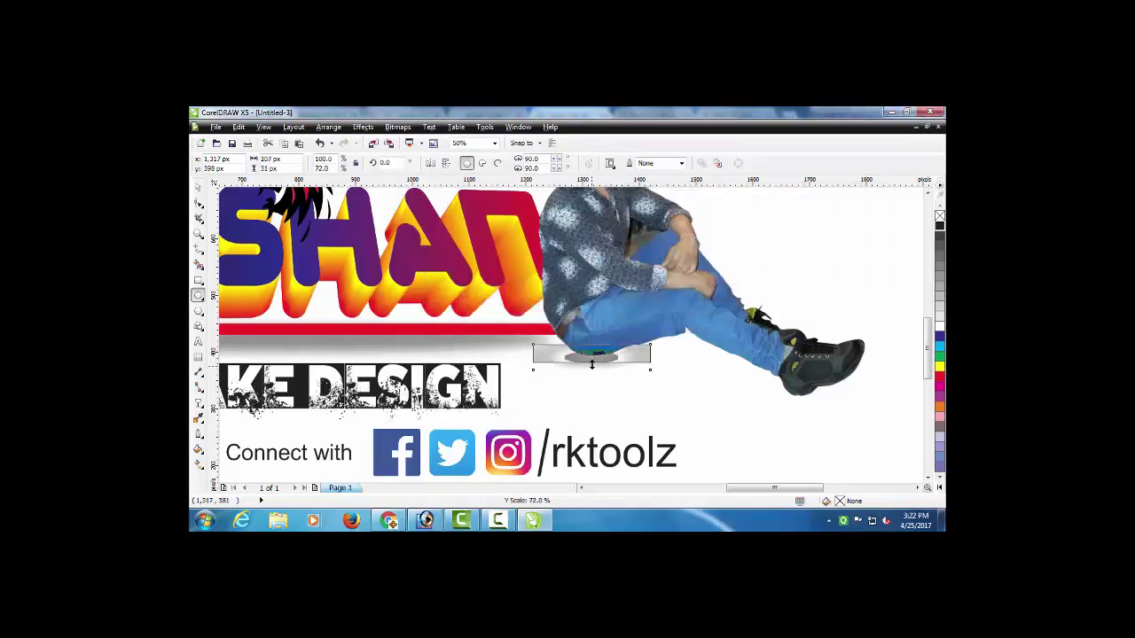
scroll(594, 357, "down", 2)
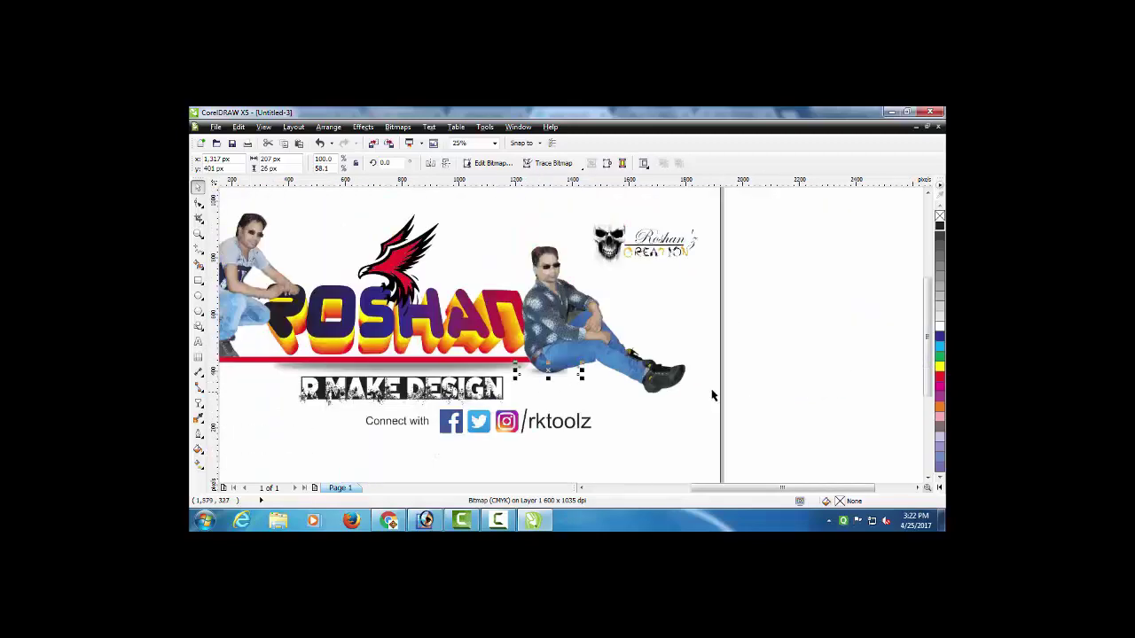
Step: Place a copy of the blurred shadow beneath the seated man's shoe and narrow it to fit the sole
left_click(754, 359)
left_click_drag(536, 376, 659, 405)
scroll(733, 371, "up", 1)
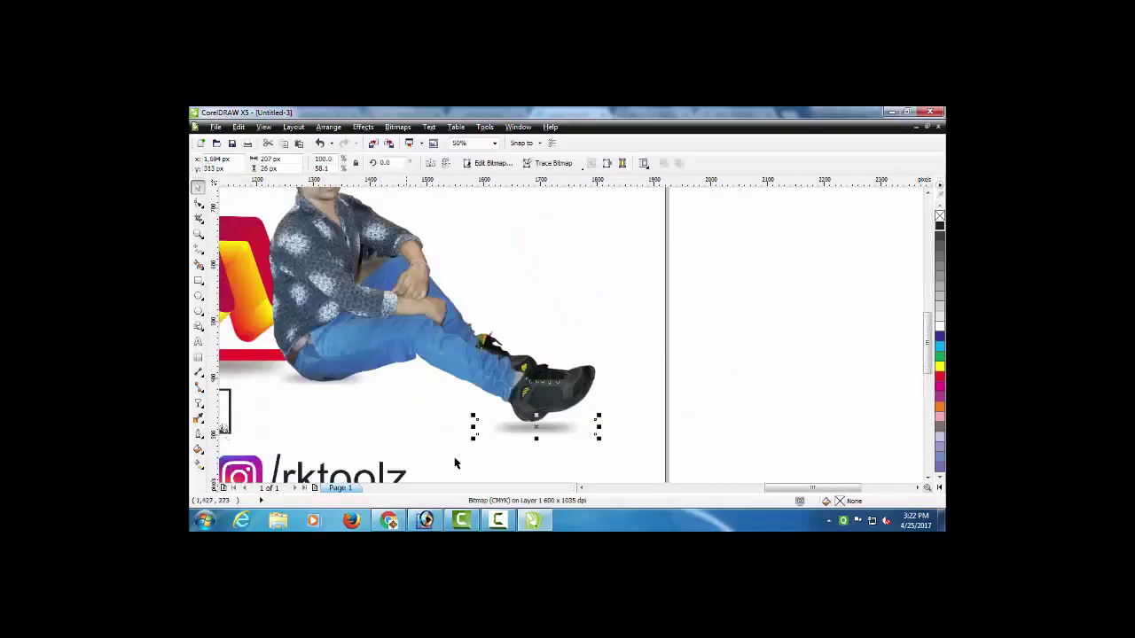
left_click_drag(537, 429, 528, 419)
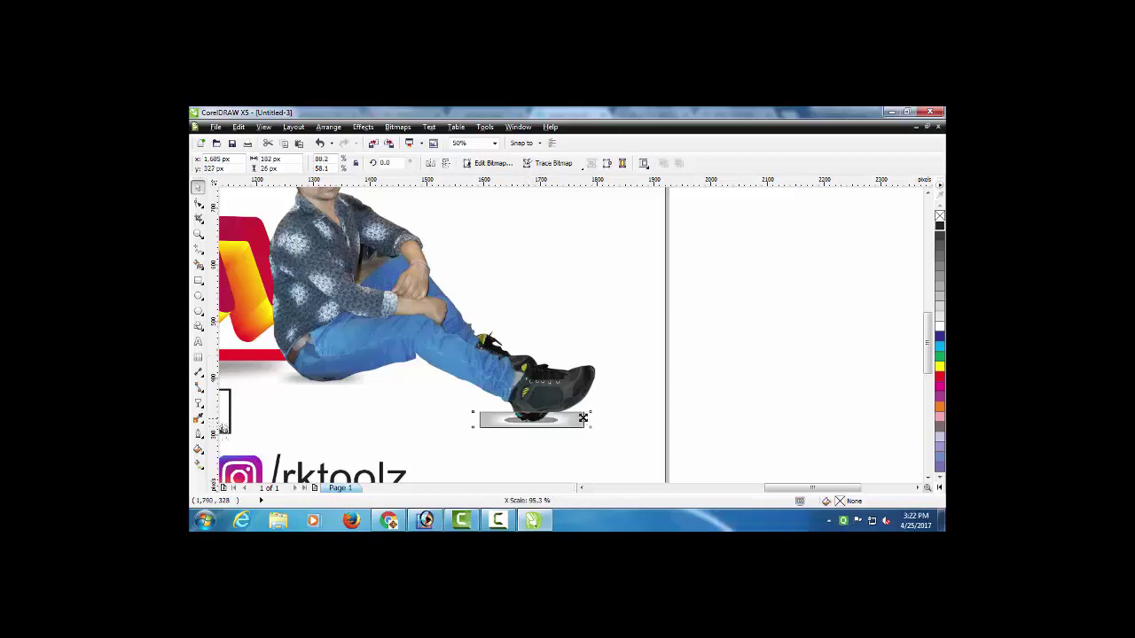
left_click(712, 400)
scroll(708, 327, "down", 2)
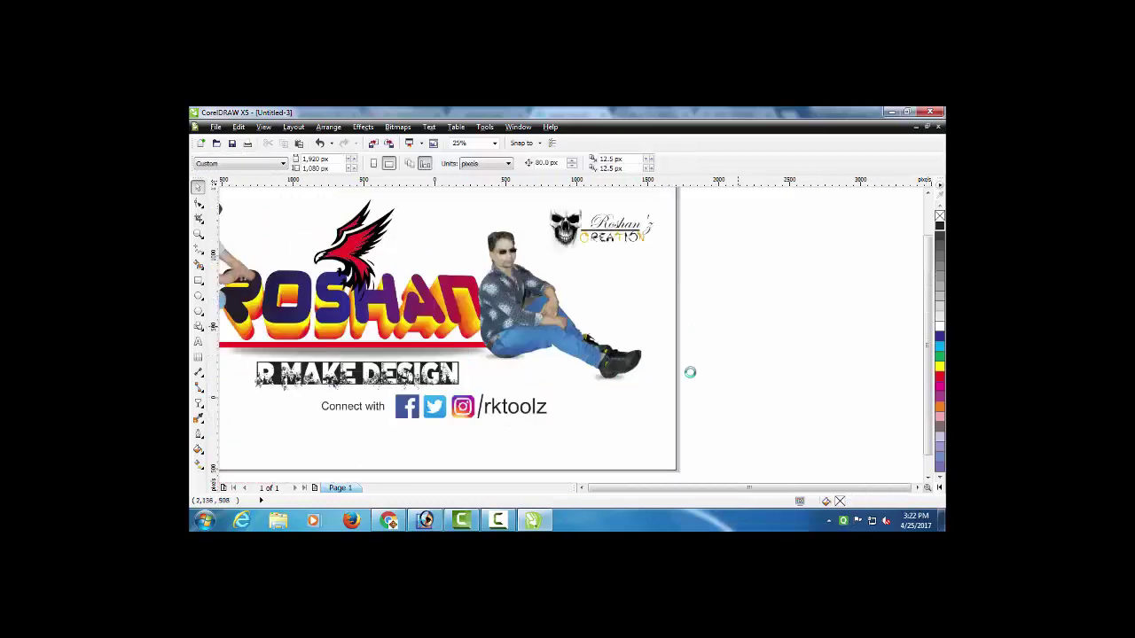
Step: Paste the line "Technical & Designing YouTube Channel :" as artistic text below the social media line
scroll(690, 372, "down", 2)
scroll(564, 311, "up", 3)
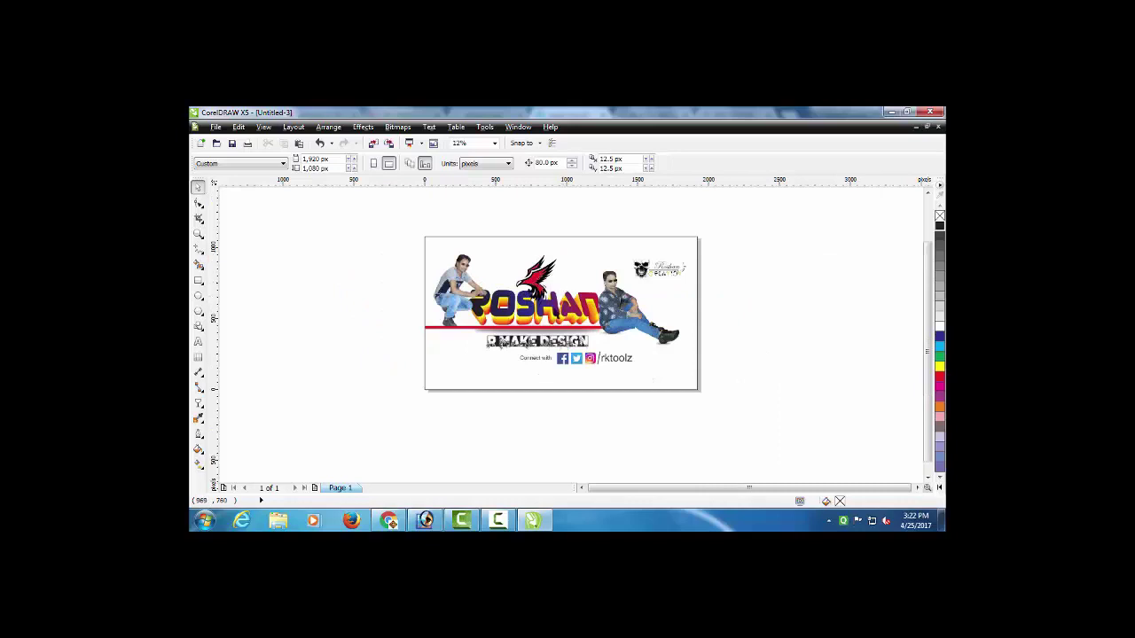
scroll(553, 330, "up", 2)
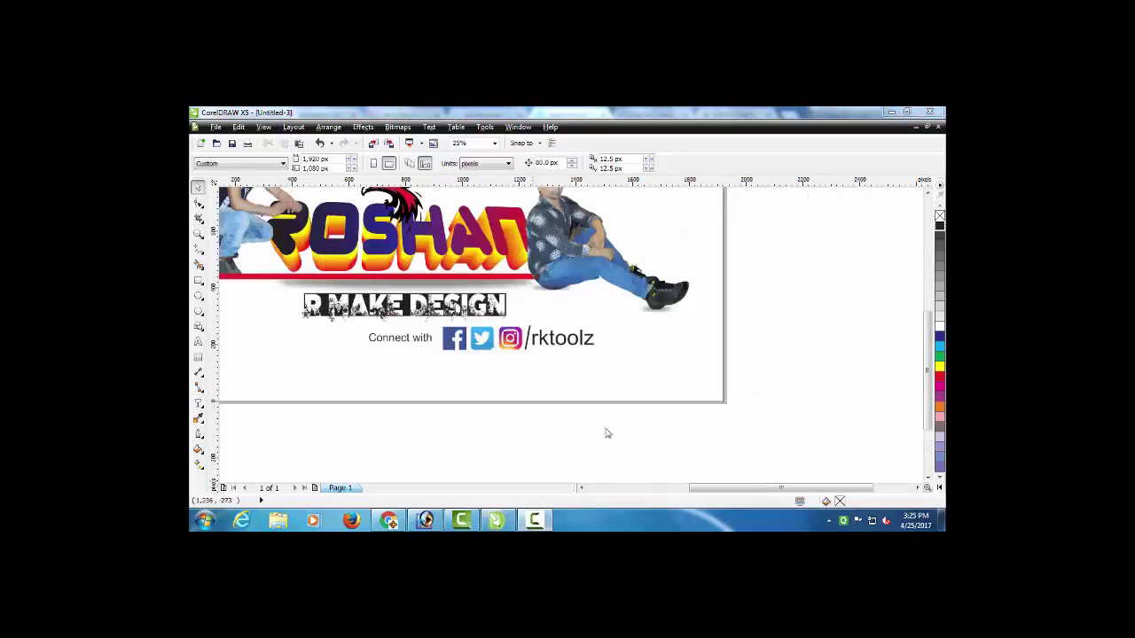
left_click(397, 438)
scroll(495, 340, "down", 1)
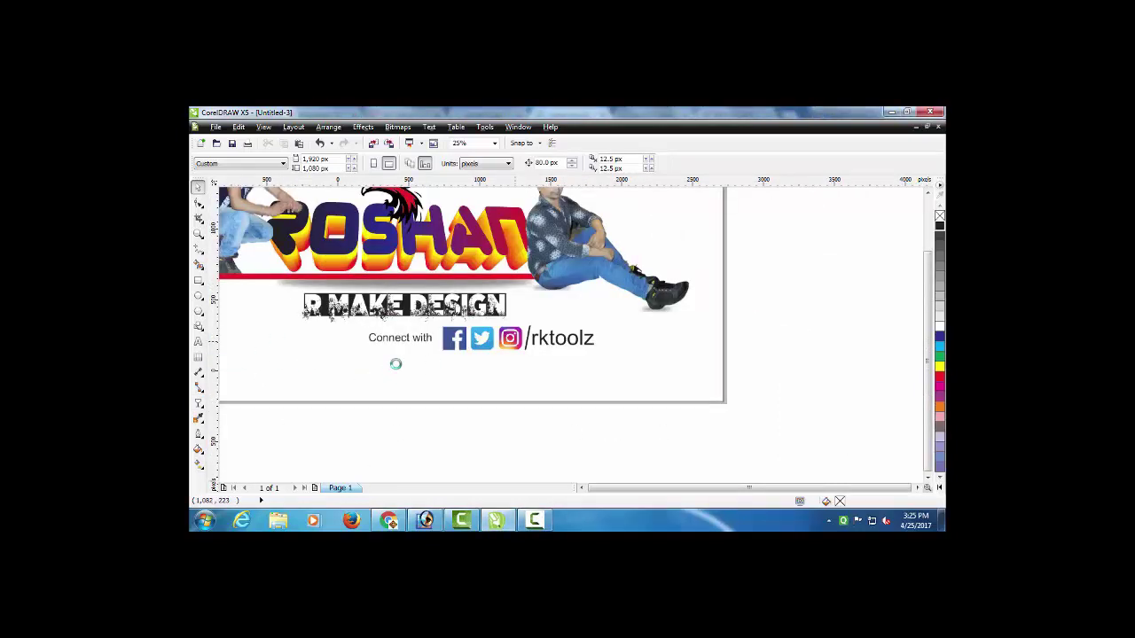
left_click(199, 344)
scroll(394, 353, "up", 3)
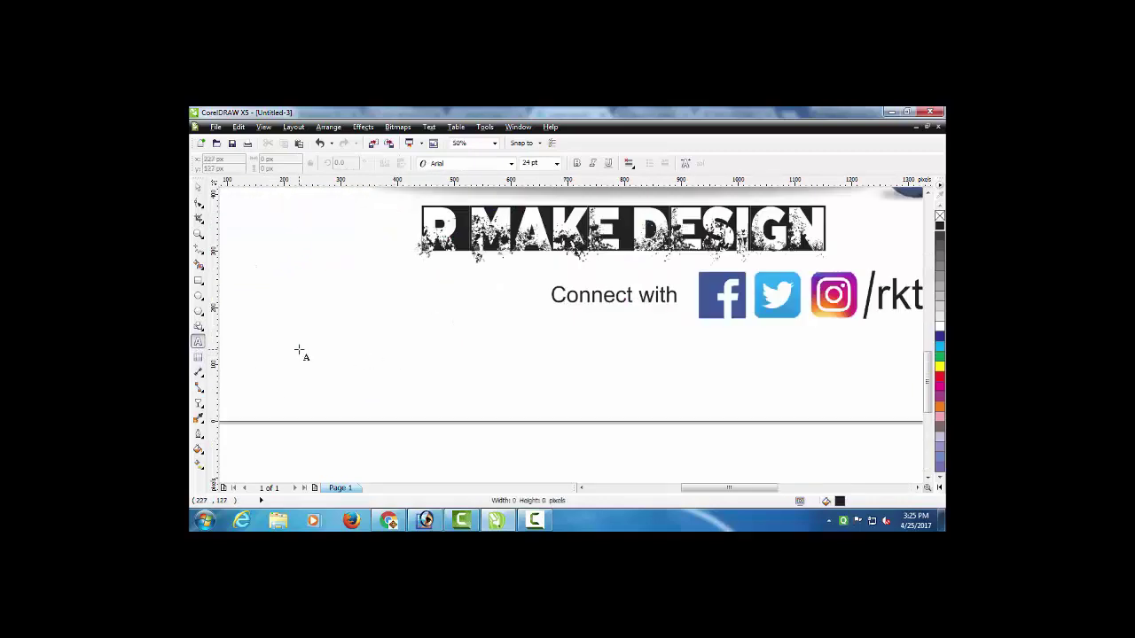
left_click(299, 352)
key("ctrl+v")
scroll(502, 336, "down", 1)
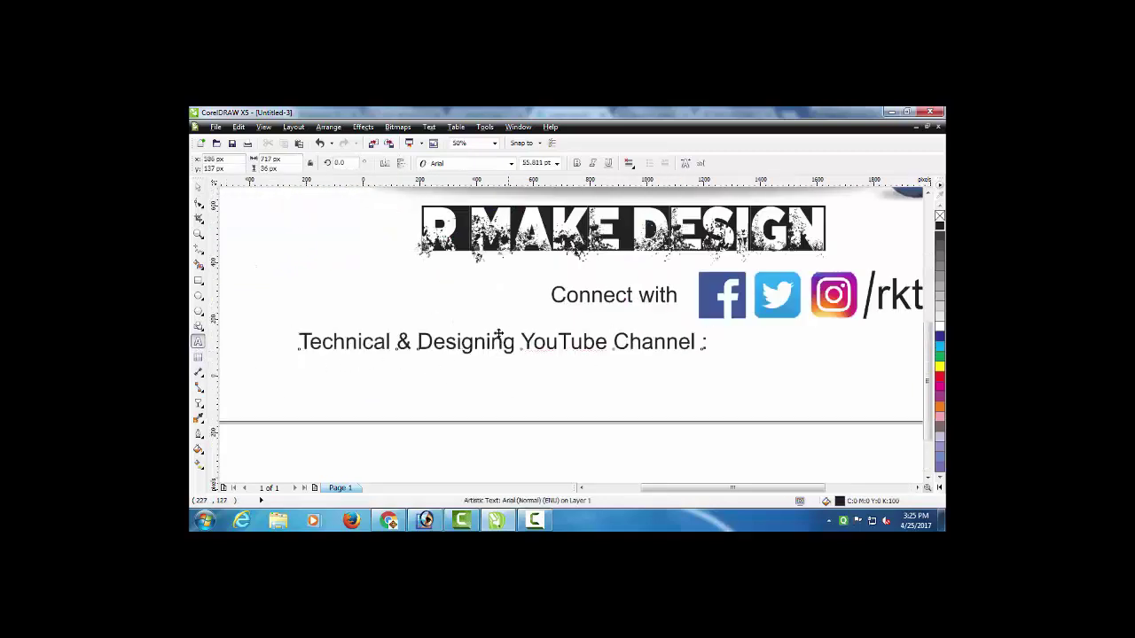
Step: Draw a rectangle about 1,850 px wide and 65 px high around the YouTube channel text
left_click(199, 281)
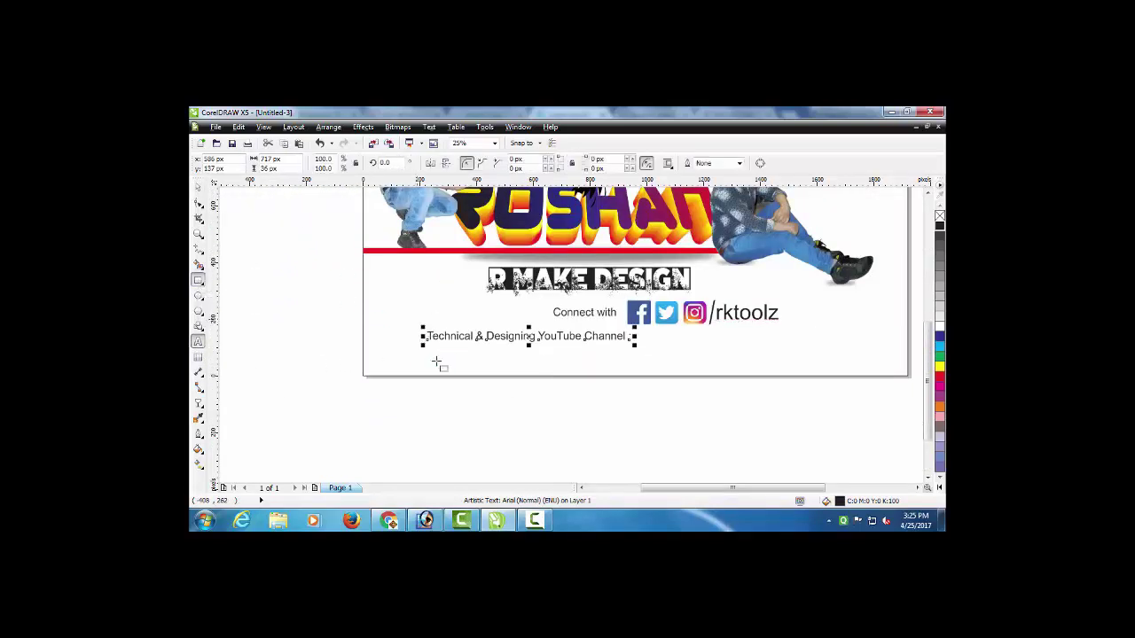
key("F6")
left_click_drag(380, 323, 909, 346)
key("space")
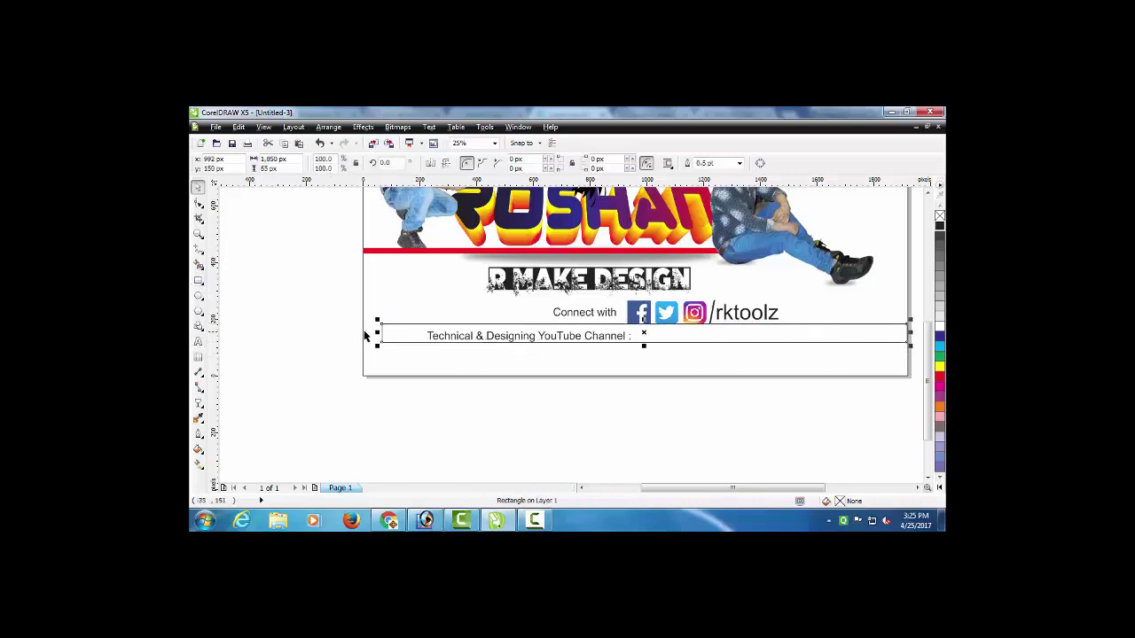
Step: Stretch the rectangle to both side edges of the page, making it 1,920 px wide
scroll(367, 329, "up", 3)
left_click_drag(460, 353, 304, 352)
scroll(549, 307, "down", 3)
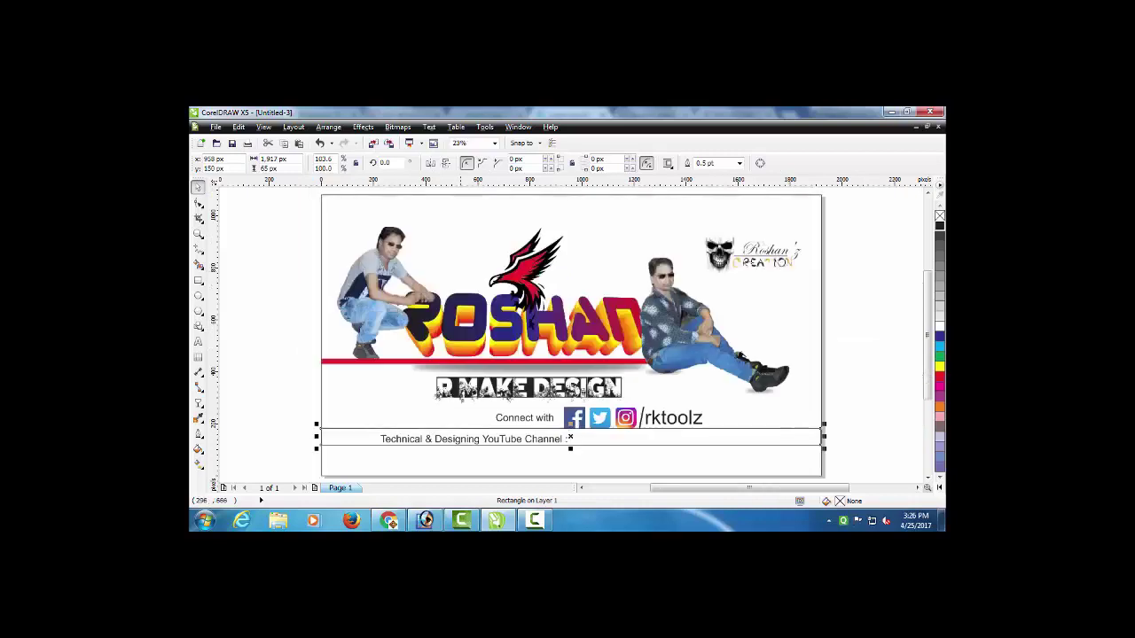
scroll(834, 441, "up", 3)
scroll(674, 354, "up", 3)
left_click_drag(571, 326, 625, 329)
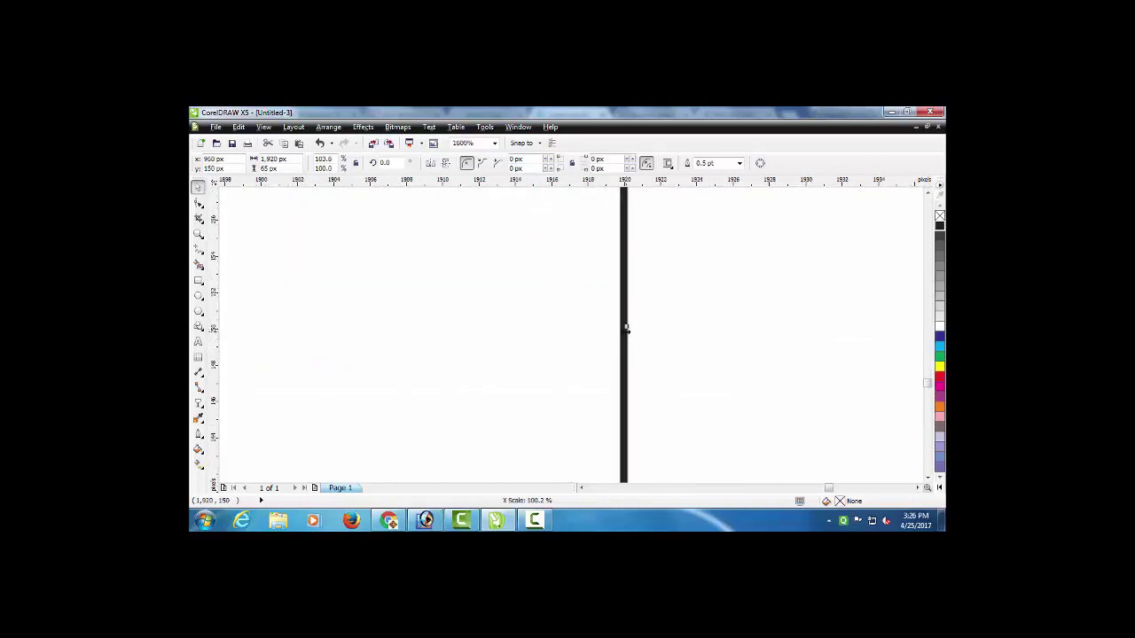
Step: Fill the full-width rectangle with a uniform rich black of C75 M68 Y65 K90
scroll(727, 319, "down", 5)
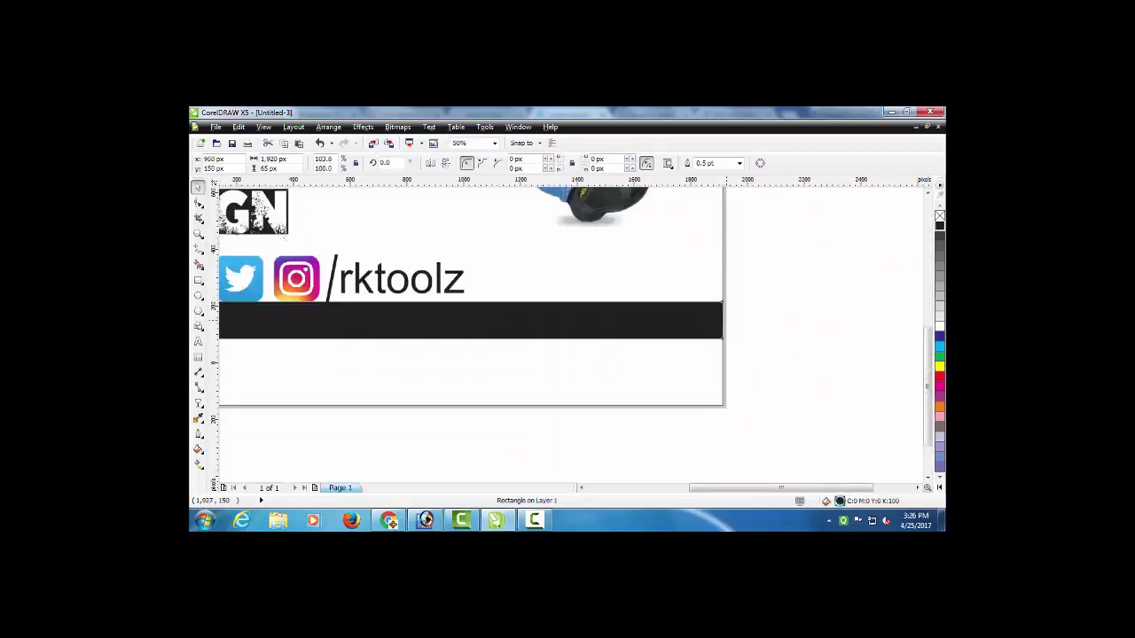
double_click(840, 501)
left_click(690, 231)
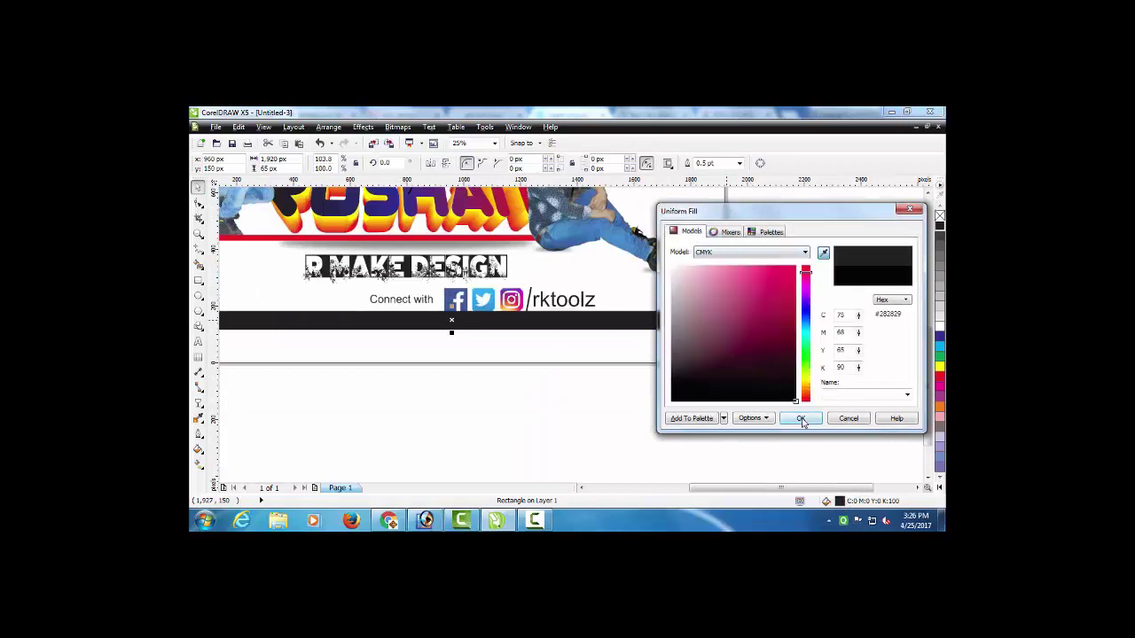
left_click(801, 418)
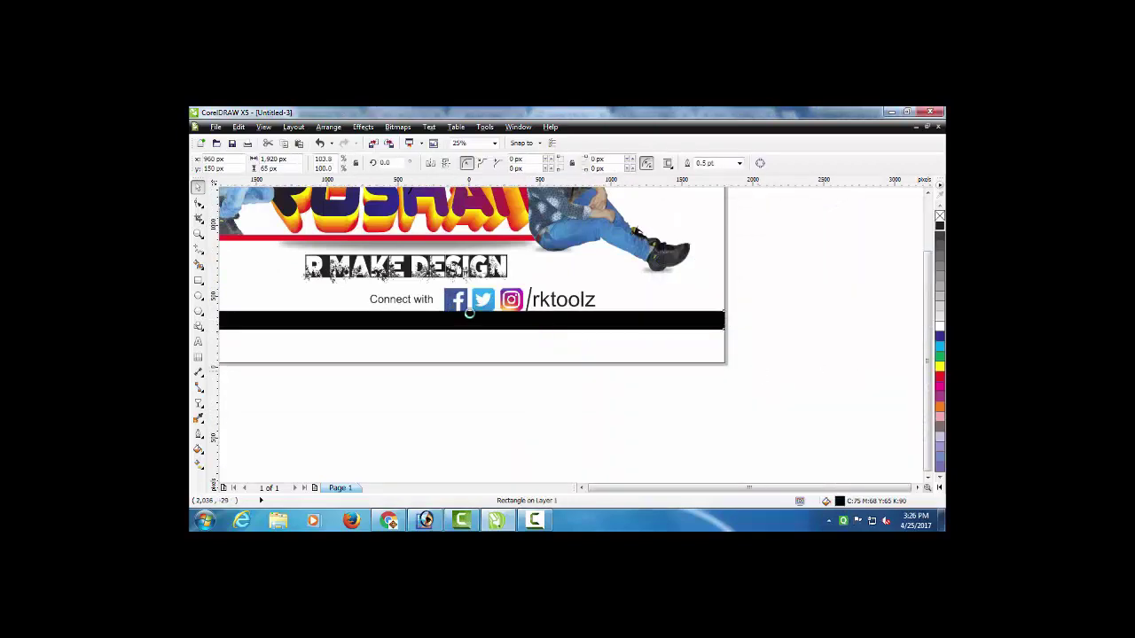
Step: Lower the black bar's upper edge away from the social icons, making the bar about 43 px high
scroll(470, 313, "down", 1)
scroll(561, 322, "up", 3)
left_click_drag(562, 285, 561, 307)
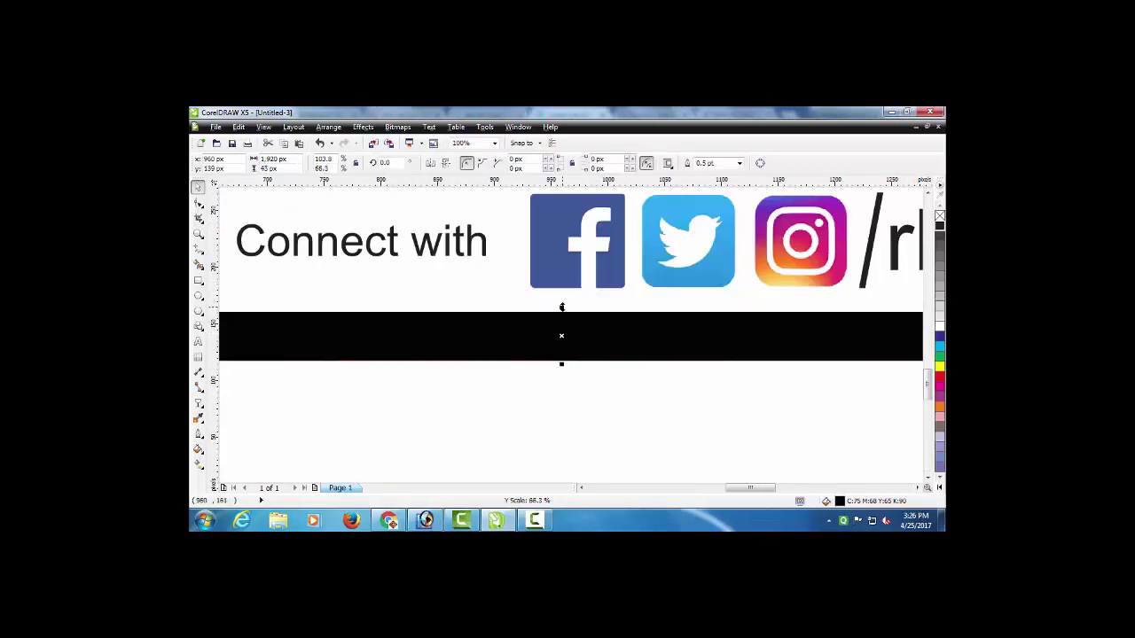
scroll(575, 431, "down", 2)
Step: Bring the channel text in front of the black bar and extend the bar's lower edge slightly downward
left_click_drag(266, 296, 820, 363)
left_click(668, 413)
left_click(668, 320)
scroll(581, 328, "up", 1)
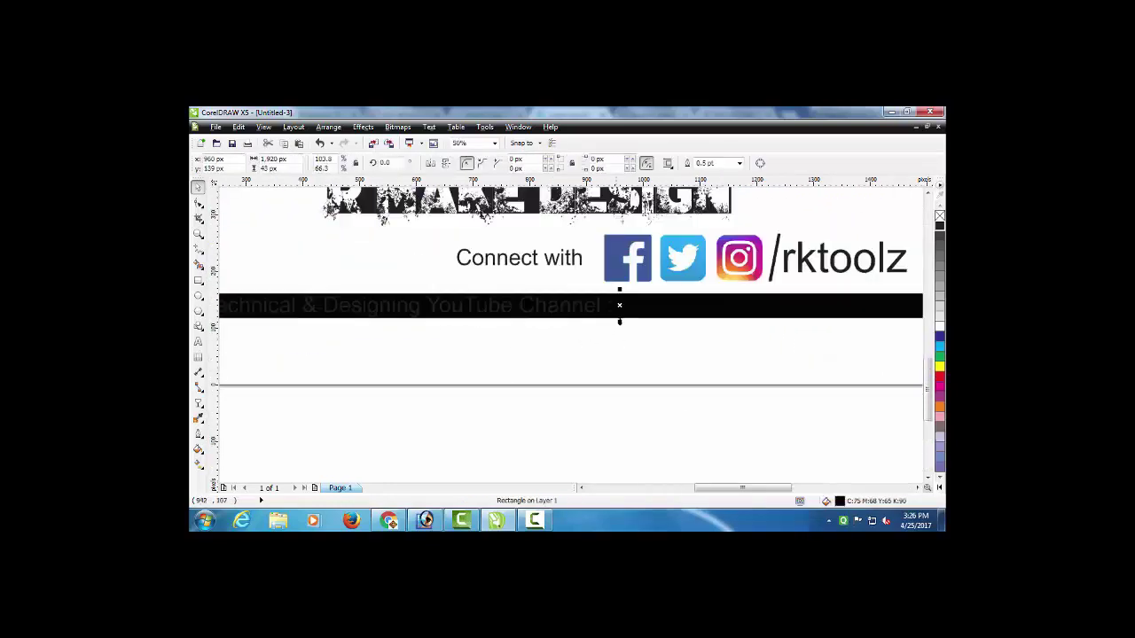
left_click_drag(619, 322, 620, 332)
left_click(618, 365)
left_click(629, 418)
scroll(623, 415, "down", 1)
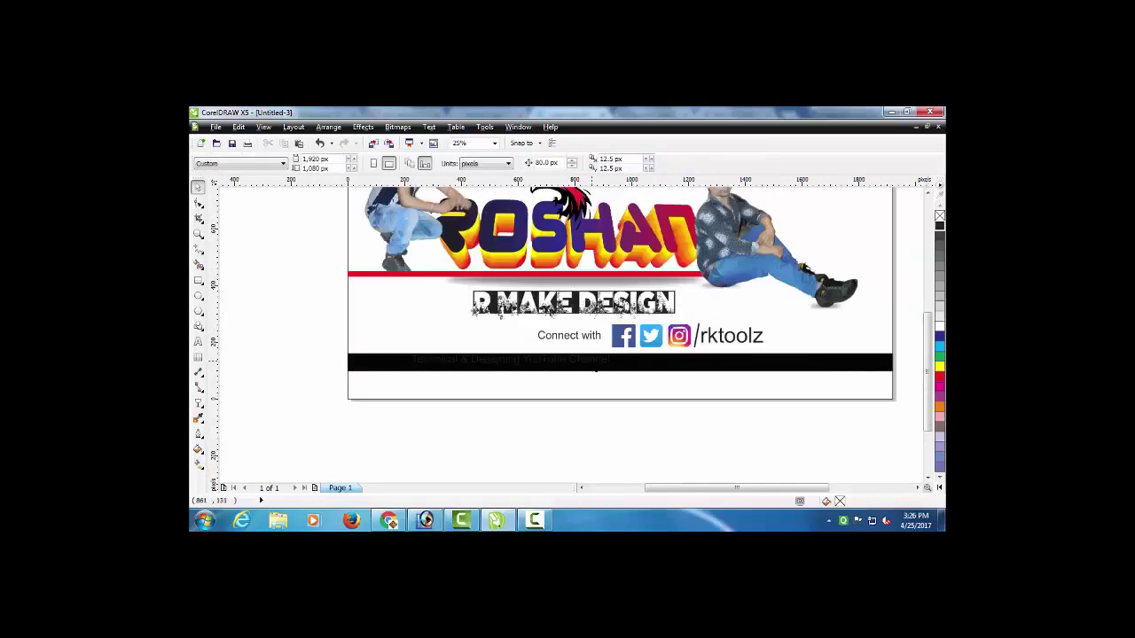
Step: Colour the YouTube channel text white and move it slightly down within the black bar
scroll(583, 362, "up", 2)
left_click(581, 359)
scroll(568, 324, "down", 1)
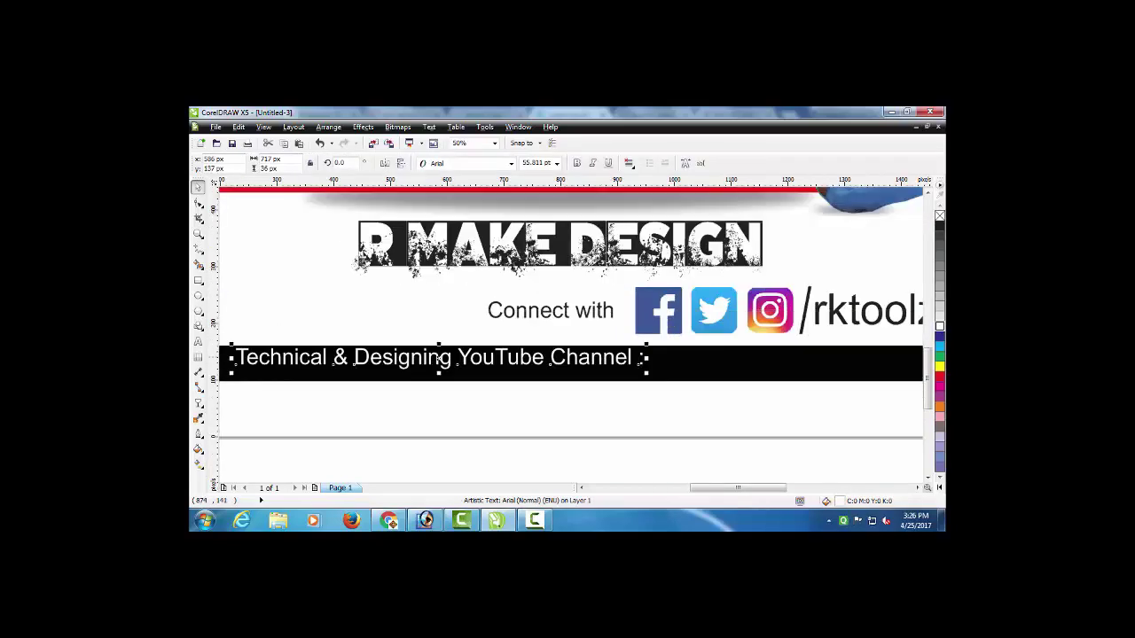
scroll(444, 361, "up", 1)
left_click_drag(450, 359, 451, 366)
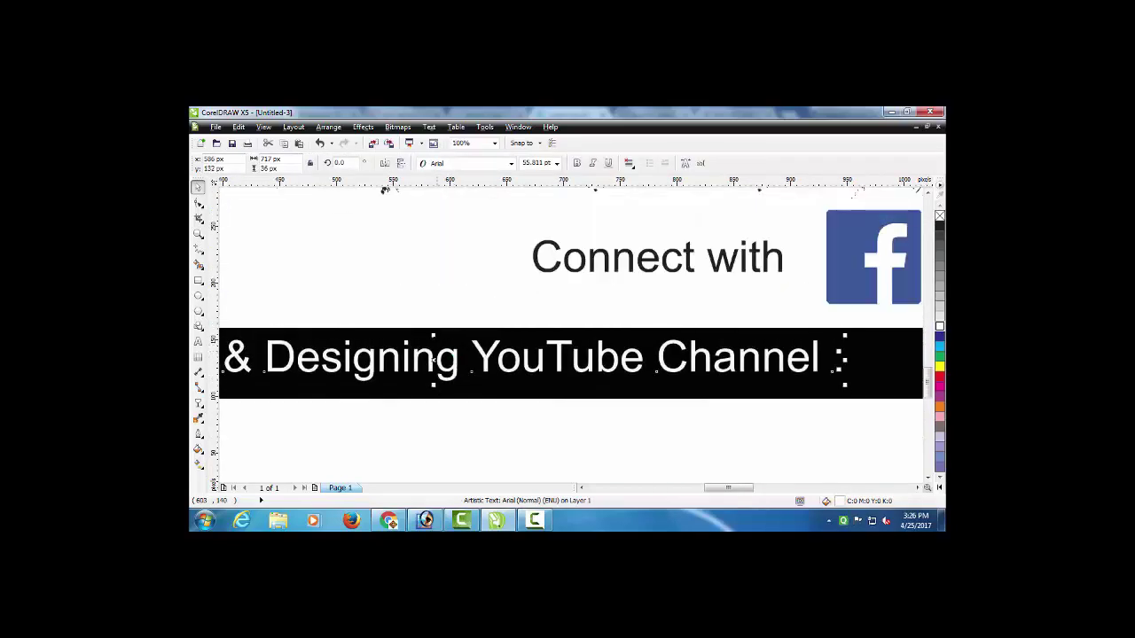
scroll(450, 354, "down", 2)
left_click(569, 391)
scroll(569, 395, "up", 1)
Step: Switch to Chrome, search Google Images for "youtube logo" and open the full-colour YouTube logo at full size
left_click(388, 520)
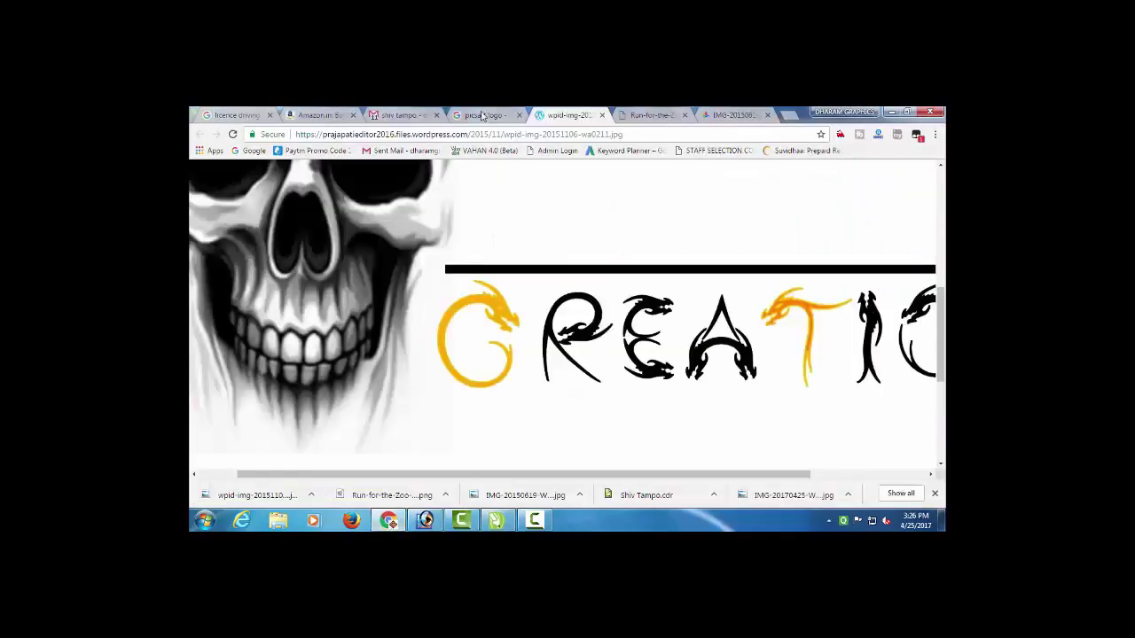
left_click(481, 116)
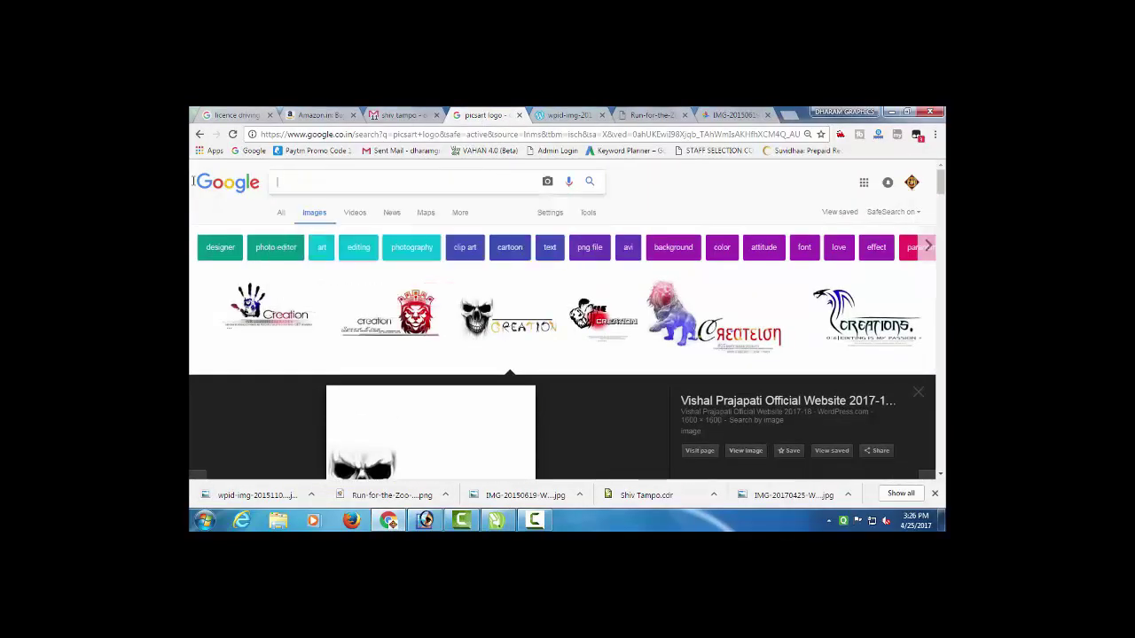
type("youtube logo")
key("Return")
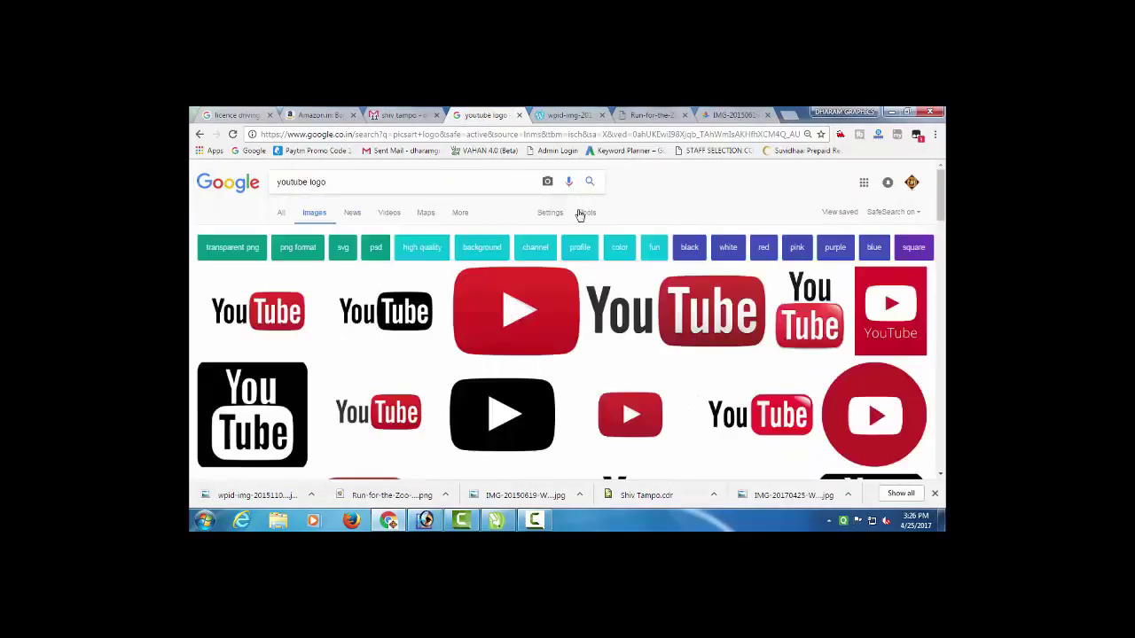
left_click(282, 315)
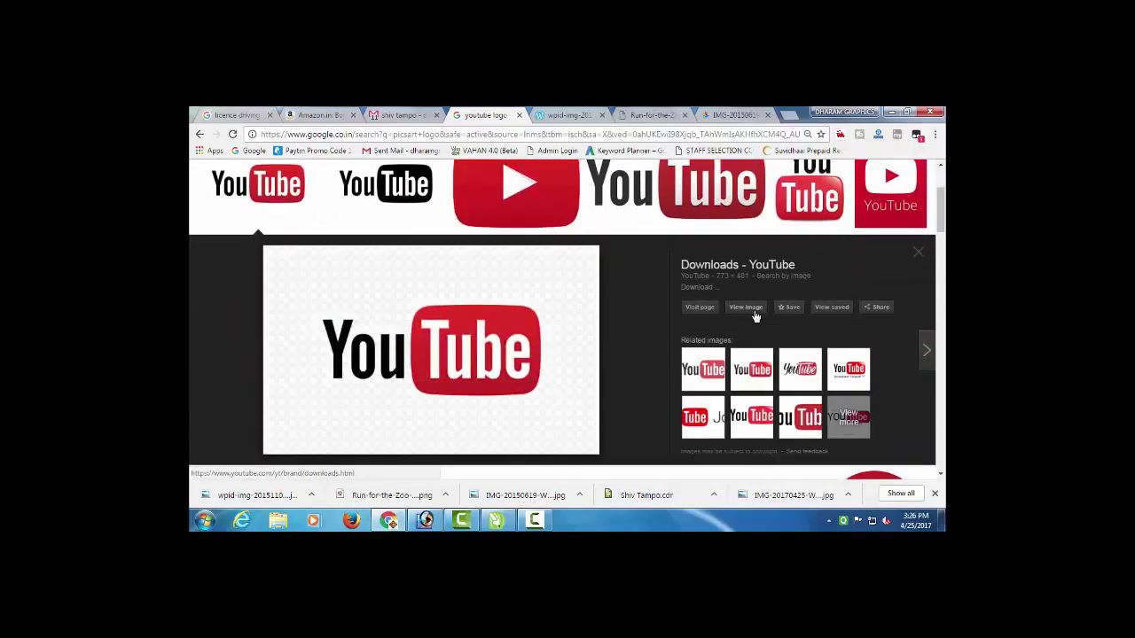
left_click(749, 307)
Step: Save the YouTube logo image and import the downloaded file into the CorelDRAW design
right_click(589, 323)
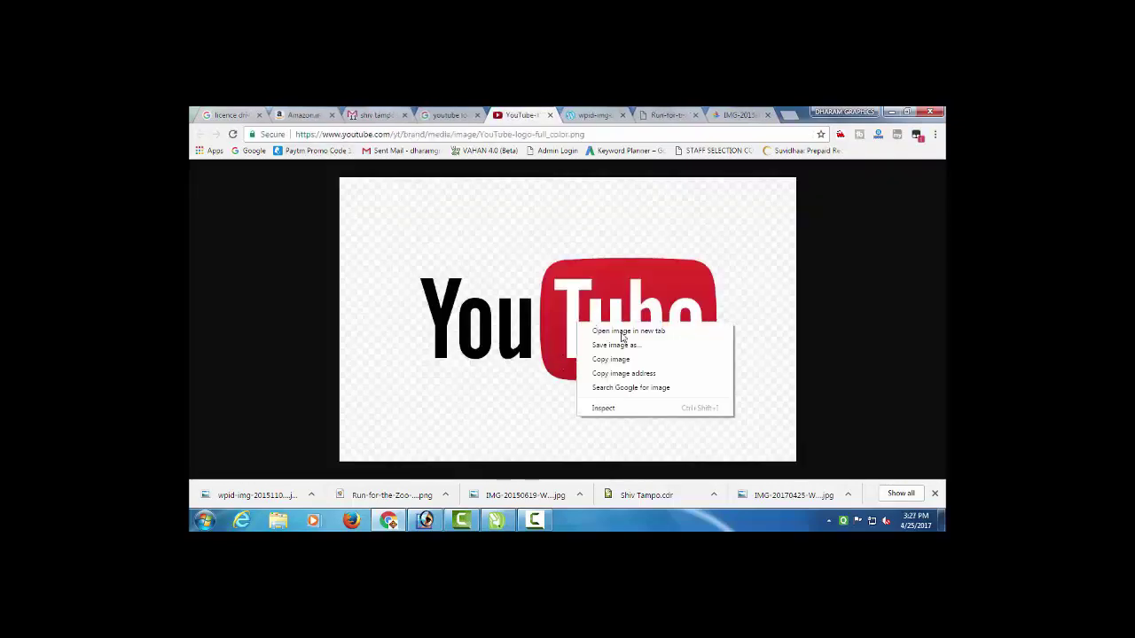
left_click(622, 342)
left_click(845, 489)
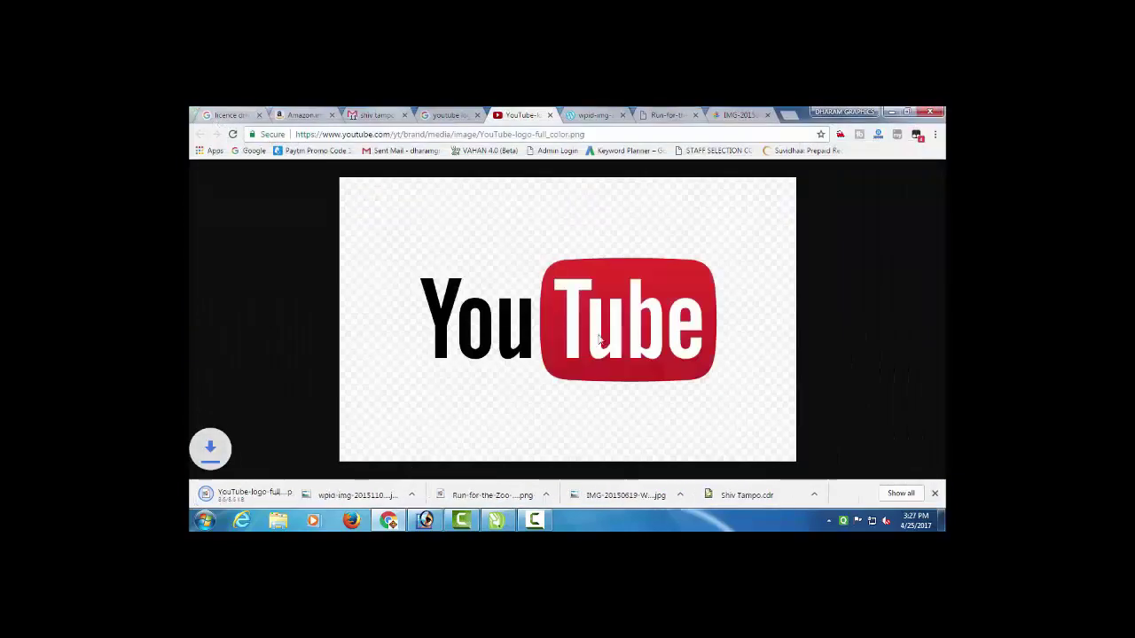
left_click_drag(256, 495, 552, 388)
Step: Scale the YouTube logo to about 148 by 92 px and position it on the black bar after the channel text
left_click_drag(707, 288, 621, 337)
left_click_drag(564, 396, 577, 343)
scroll(585, 339, "up", 2)
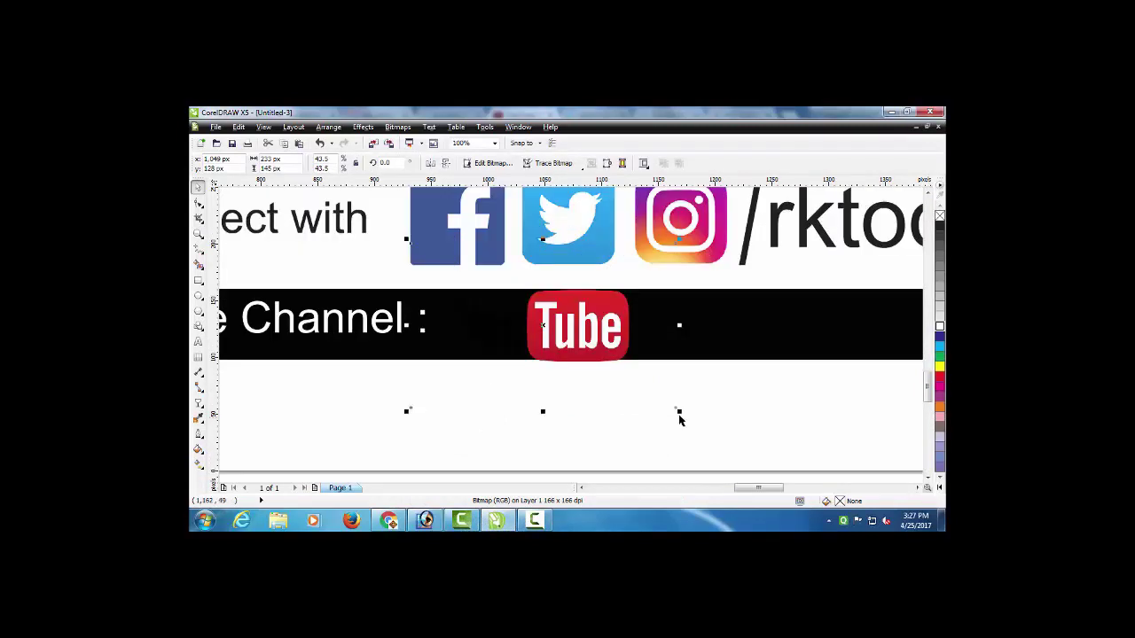
left_click_drag(679, 411, 618, 380)
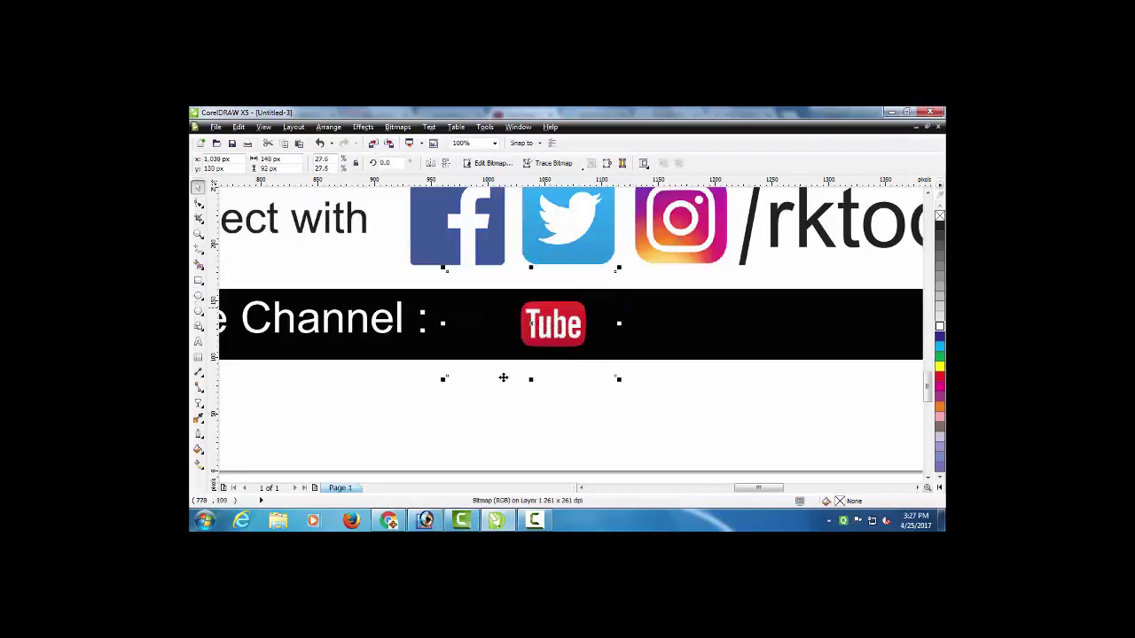
Step: Draw a rectangle about 171 px wide and 61 px high over the YouTube logo on the black bar and fill it white
left_click_drag(552, 327, 556, 400)
key("ctrl+z")
key("F6")
left_click_drag(439, 289, 635, 359)
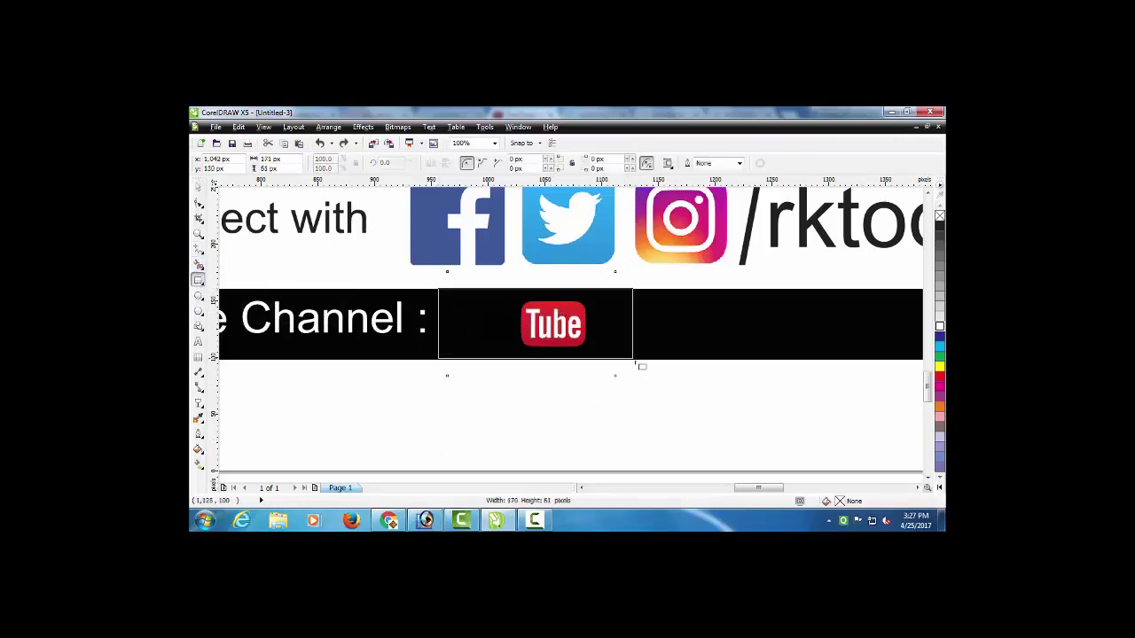
left_click(940, 326)
key("space")
left_click(388, 430)
scroll(453, 436, "down", 1)
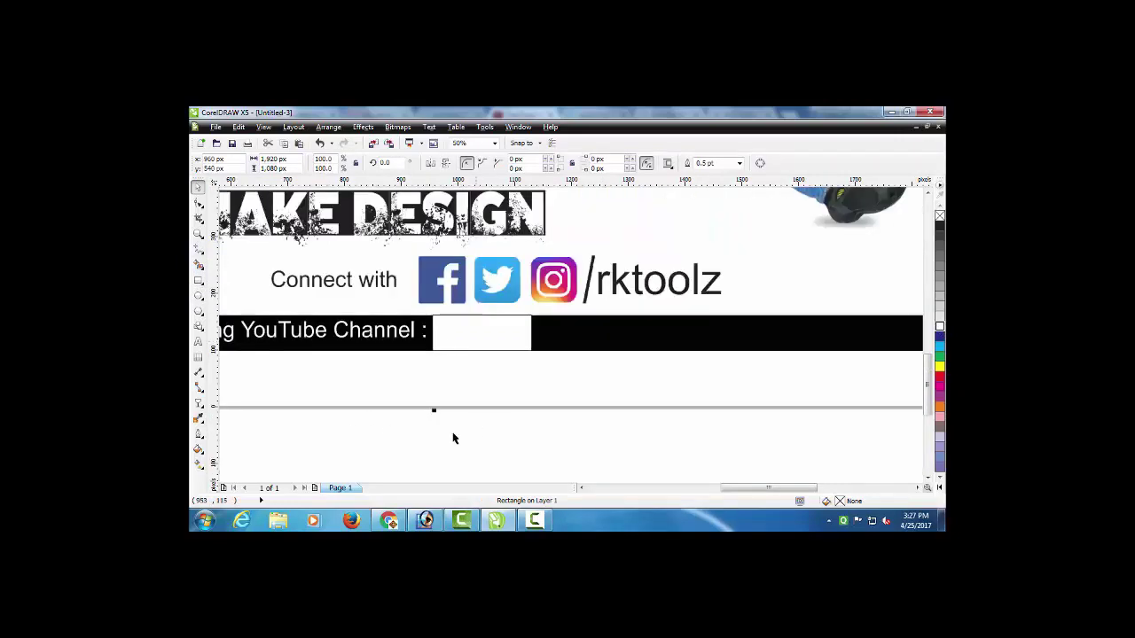
Step: Bring the YouTube logo in front of the white rectangle on the black bar
left_click_drag(352, 445, 504, 284)
key("shift+Page_Up")
scroll(503, 336, "up", 1)
scroll(513, 290, "down", 1)
left_click(732, 426)
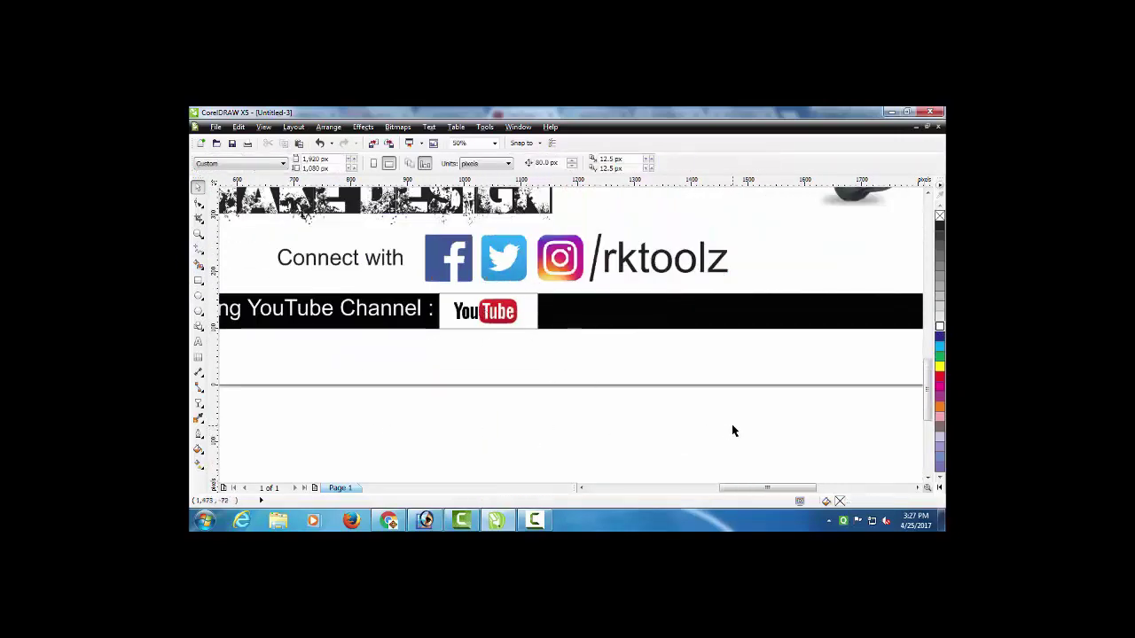
Step: Ungroup the social media icons and handle text above the black bar
scroll(732, 426, "up", 2)
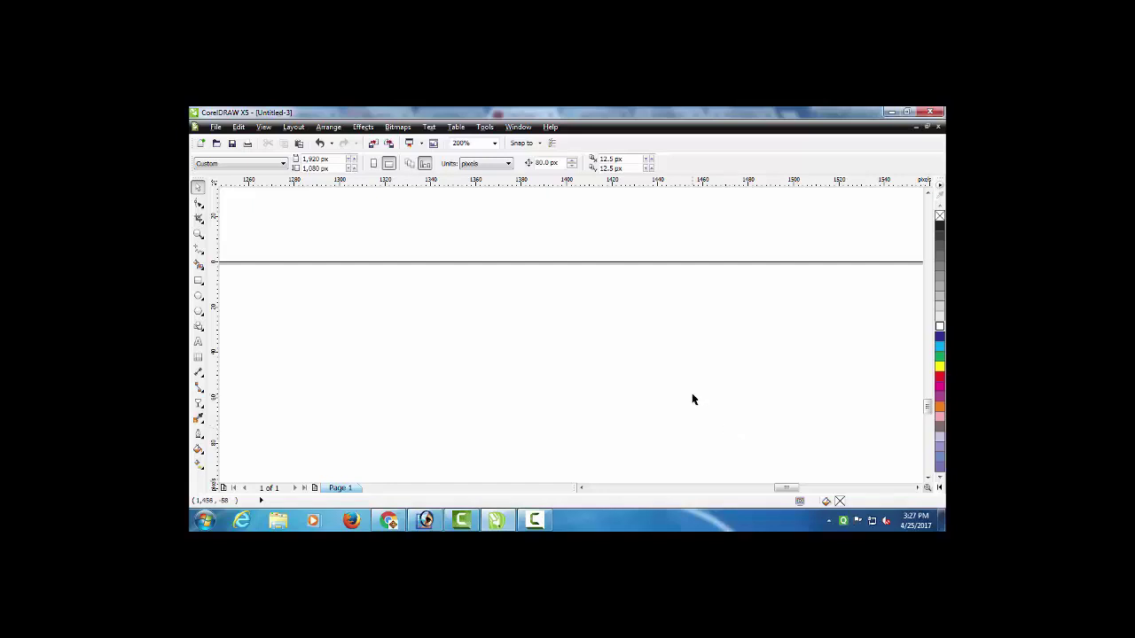
left_click(929, 194)
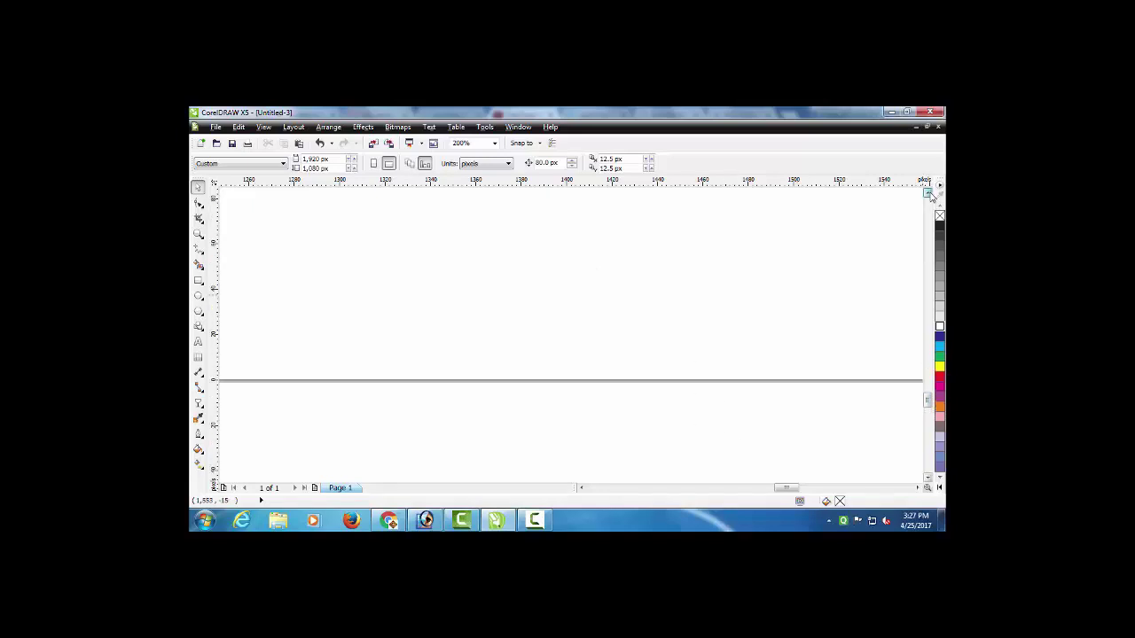
scroll(595, 270, "down", 1)
scroll(636, 341, "down", 1)
left_click(566, 205)
scroll(633, 249, "up", 1)
left_click(467, 163)
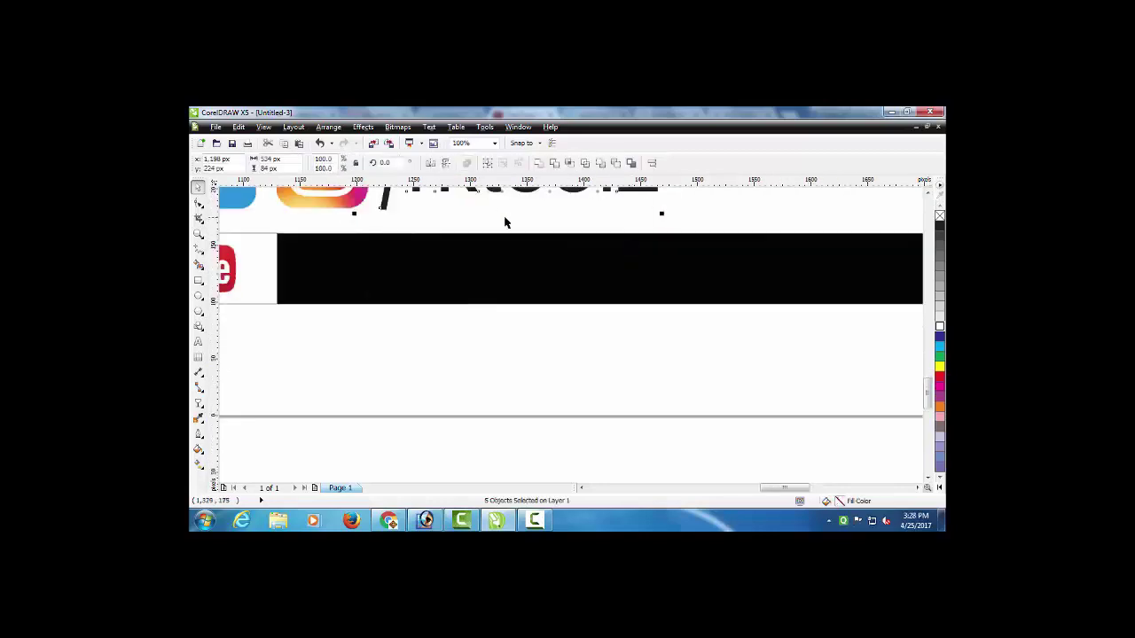
Step: Place a copy of the "rktoolz" text on the black bar just after the YouTube logo and fill it white
scroll(505, 220, "down", 1)
left_click(561, 266)
scroll(562, 241, "up", 1)
scroll(619, 299, "down", 1)
left_click(599, 227)
scroll(663, 311, "up", 1)
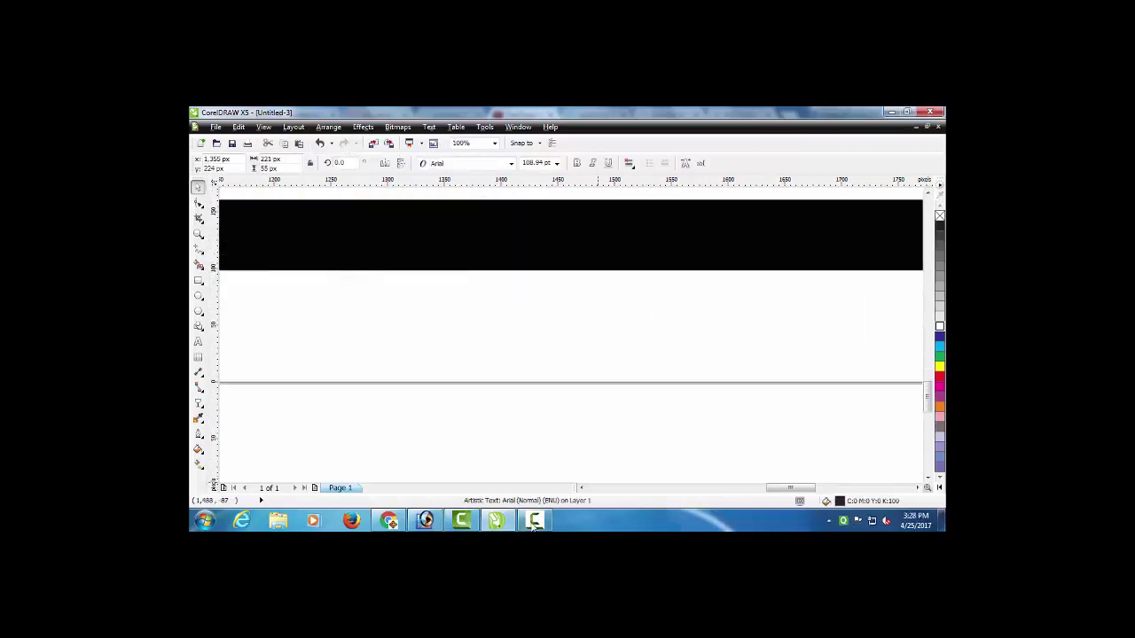
left_click(524, 521)
scroll(687, 414, "down", 1)
left_click(688, 414)
scroll(540, 330, "up", 1)
left_click_drag(544, 205, 433, 312)
left_click(940, 328)
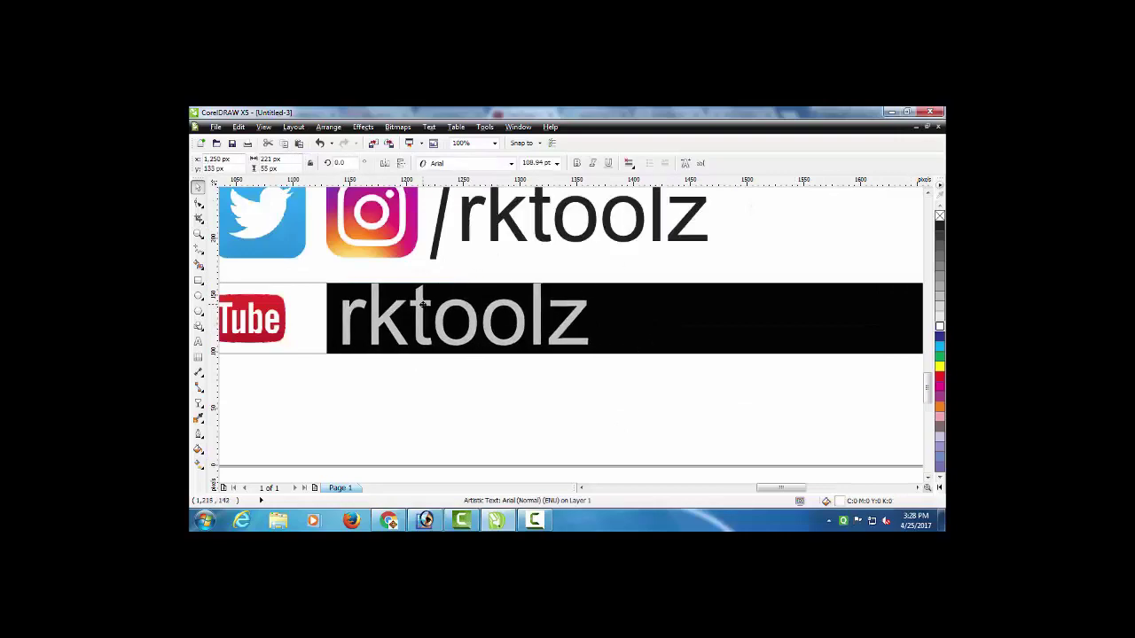
Step: Group the channel text, YouTube logo and "rktoolz" text, and centre the group horizontally on the black bar
scroll(570, 369, "down", 1)
scroll(588, 345, "down", 1)
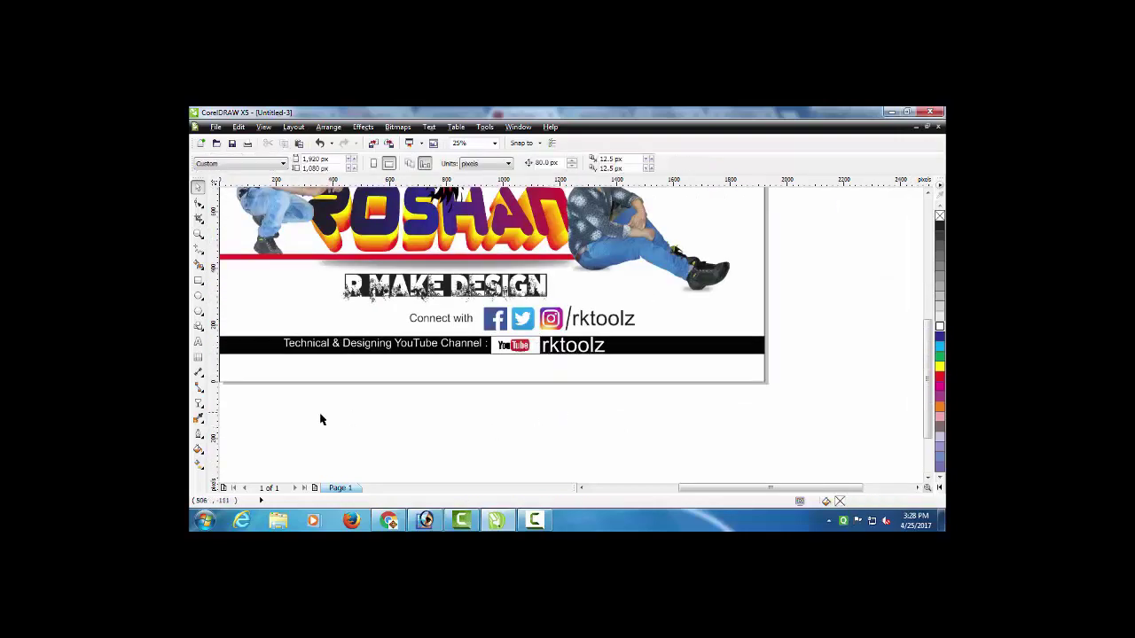
left_click_drag(259, 429, 620, 328)
left_click(620, 346, "shift")
key("c")
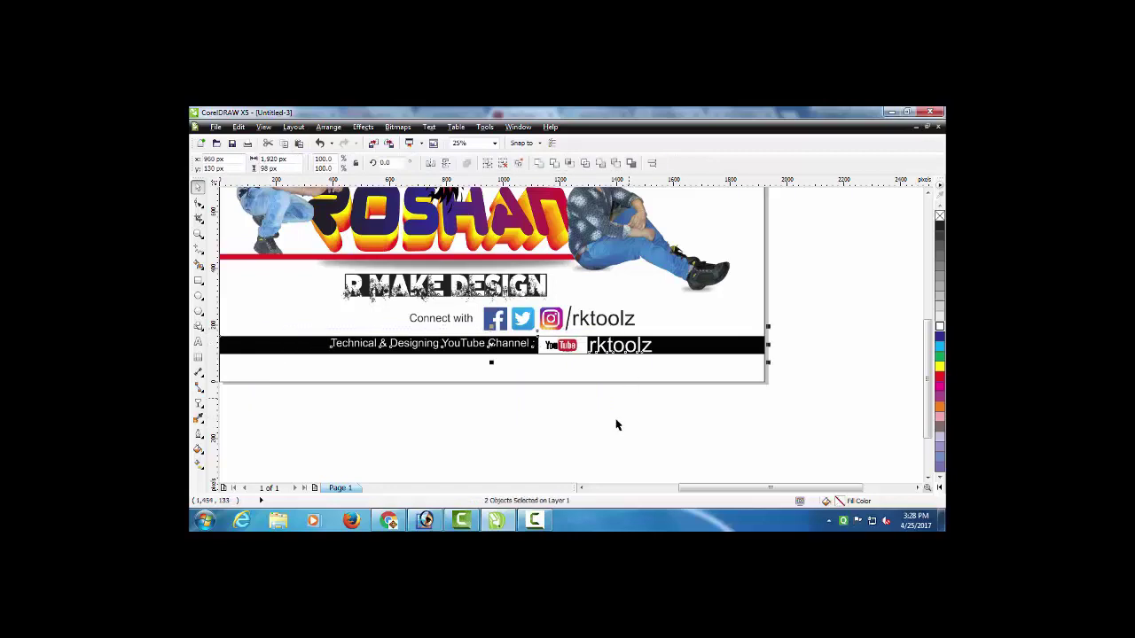
left_click(612, 401)
scroll(661, 388, "down", 1)
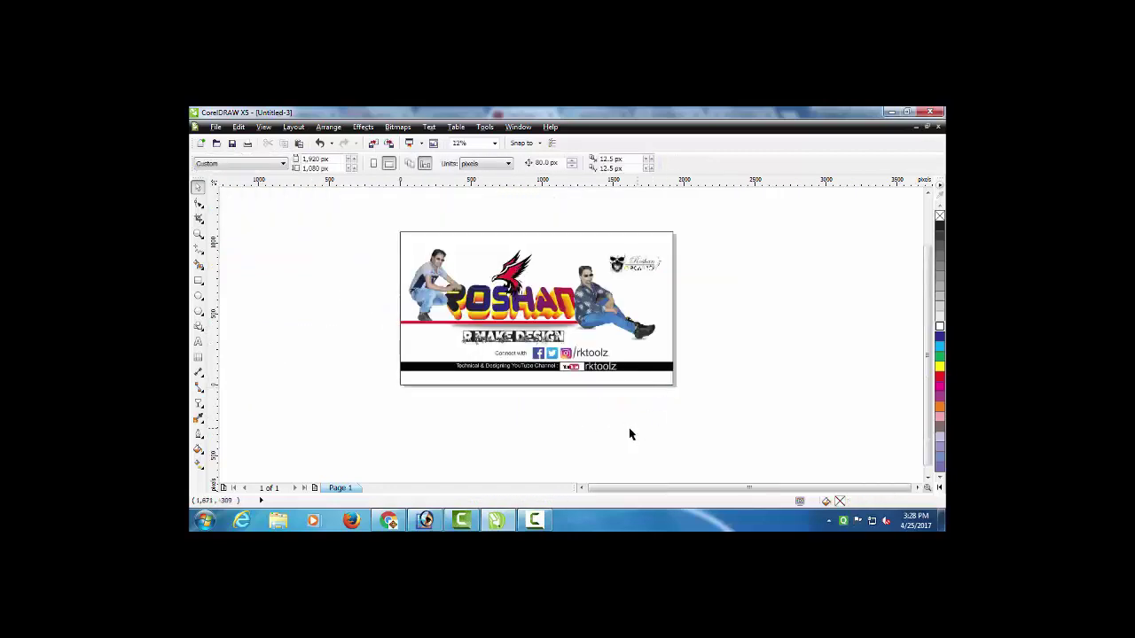
left_click(501, 368)
left_click(435, 368, "shift")
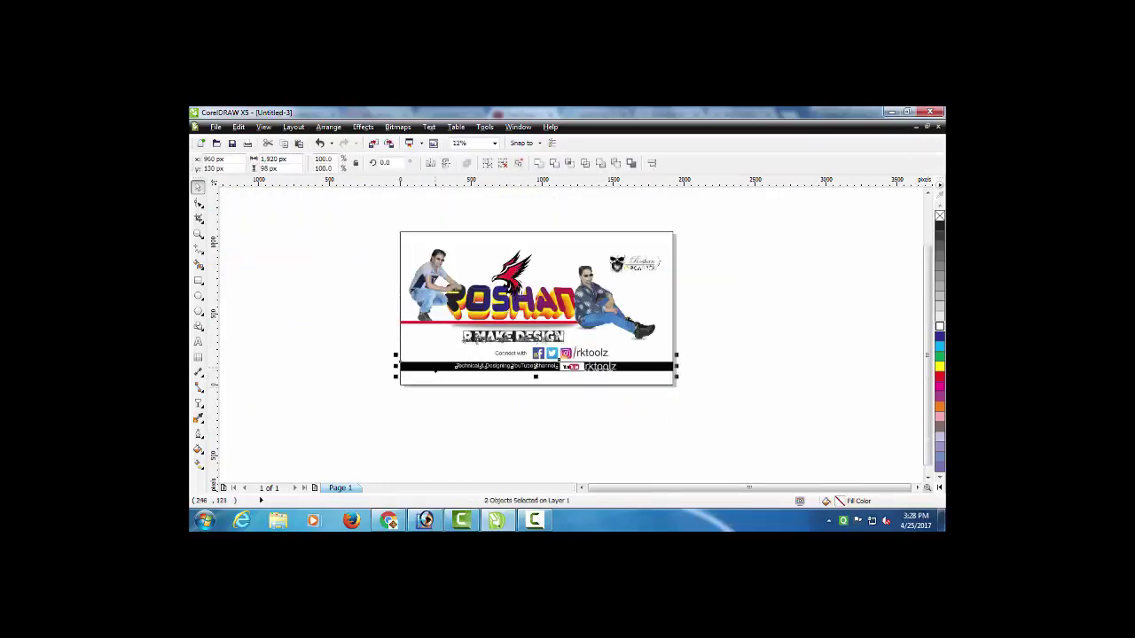
left_click(524, 416)
Step: Centre the "Connect with" line, including its social media icons and handle, horizontally over the black bar
scroll(515, 381, "up", 1)
left_click(592, 321)
left_click_drag(869, 307, 405, 361)
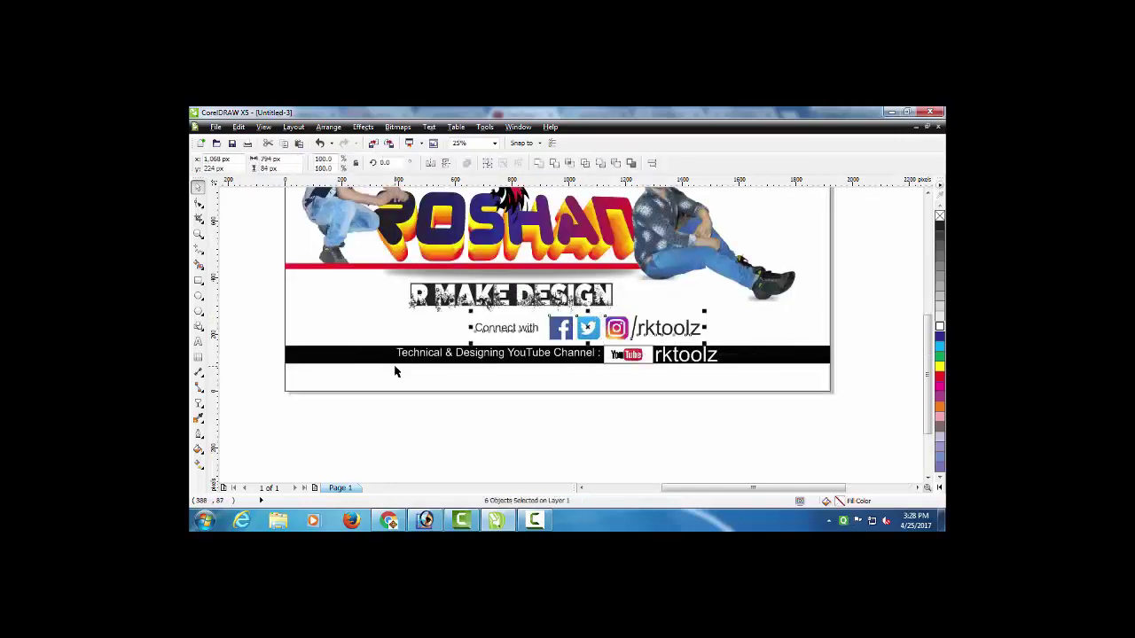
left_click(486, 384)
key("c")
left_click(499, 425)
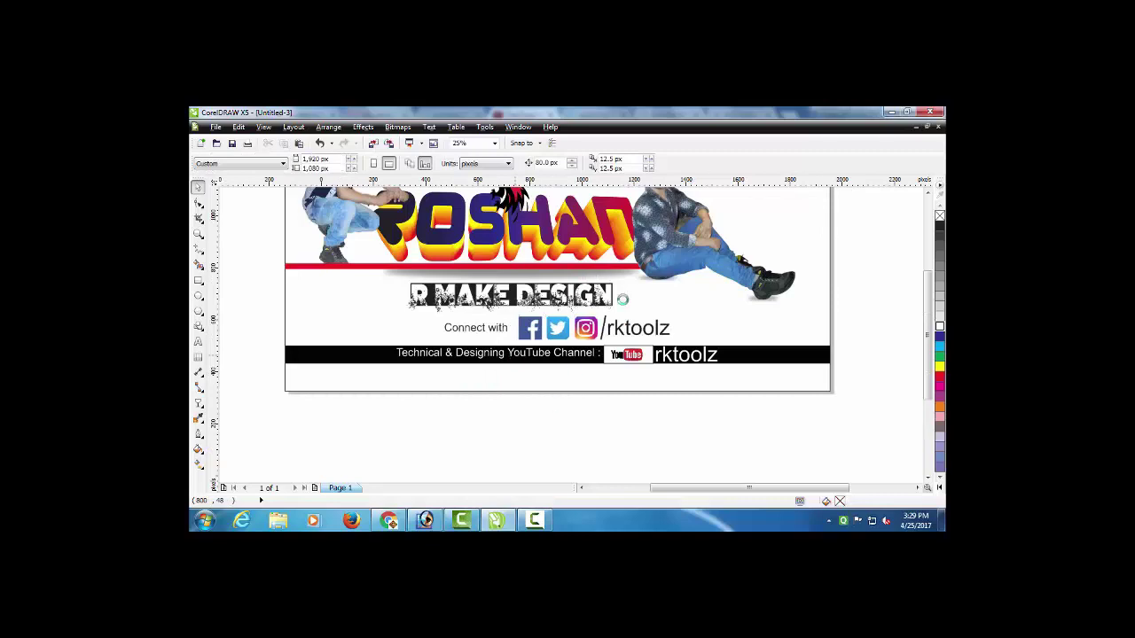
key("shift+F4")
left_click(928, 479)
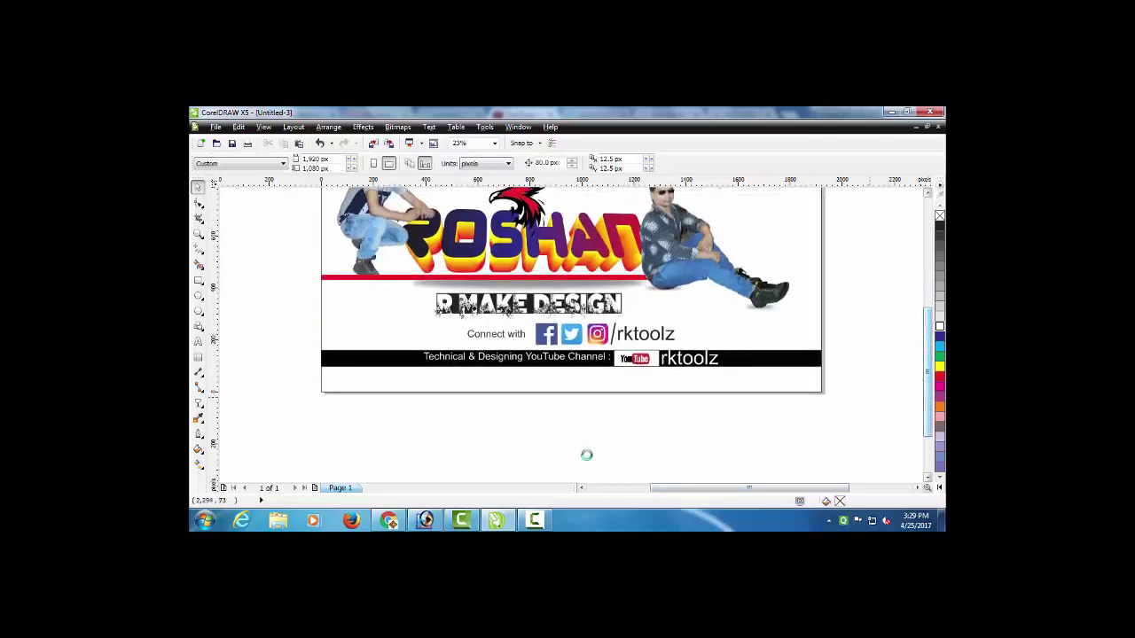
left_click(535, 520)
left_click(651, 377)
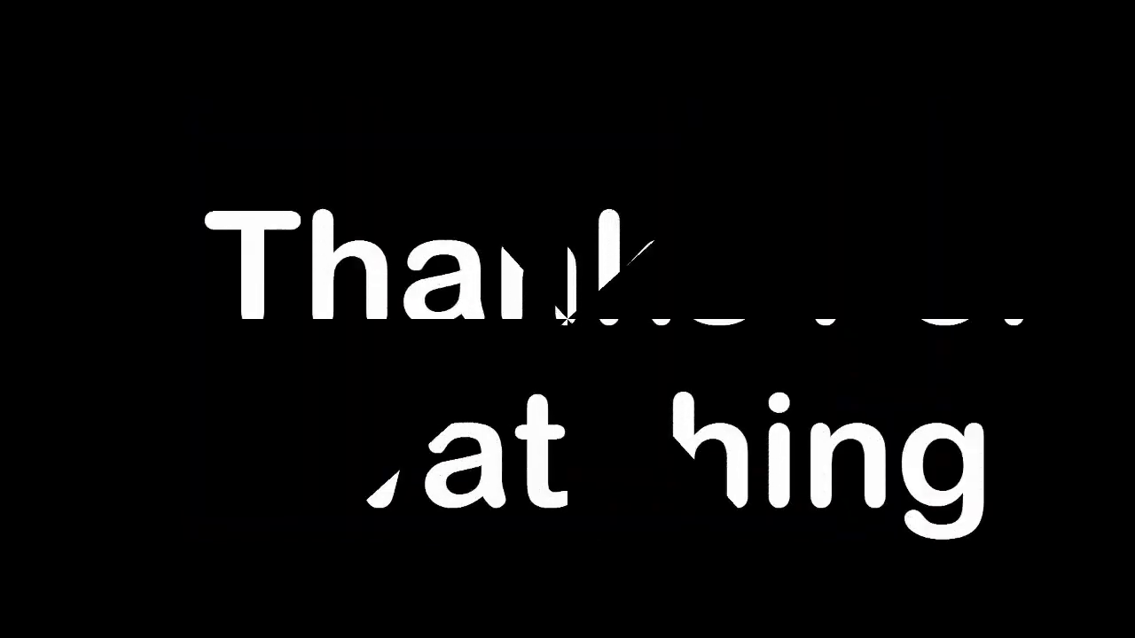